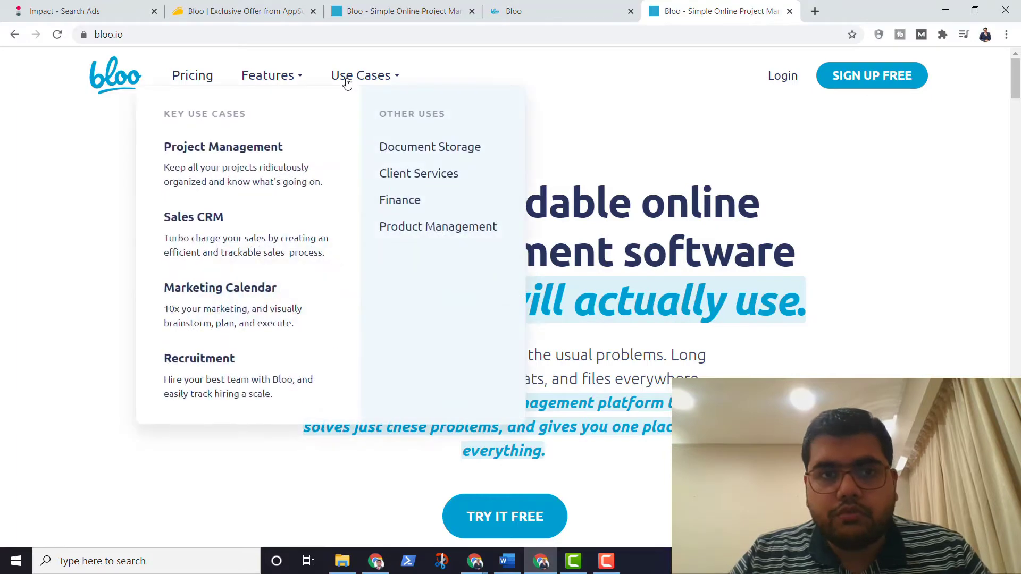
# Step: Open Bloo's Pricing page and scroll to the 'Bloo Comes With' list for the $50/month plan
pyautogui.moveTo(280, 77)
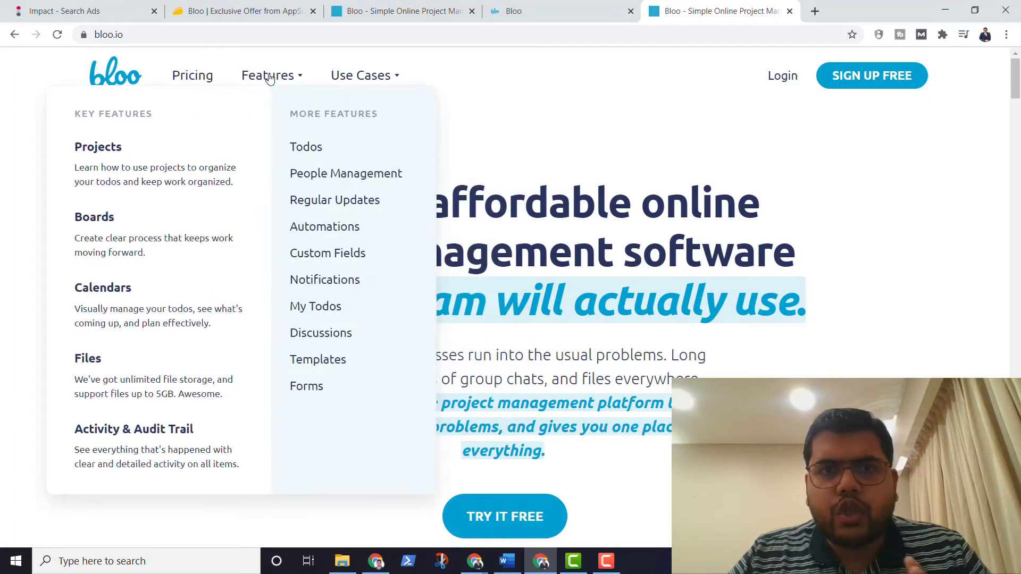
pyautogui.click(204, 78)
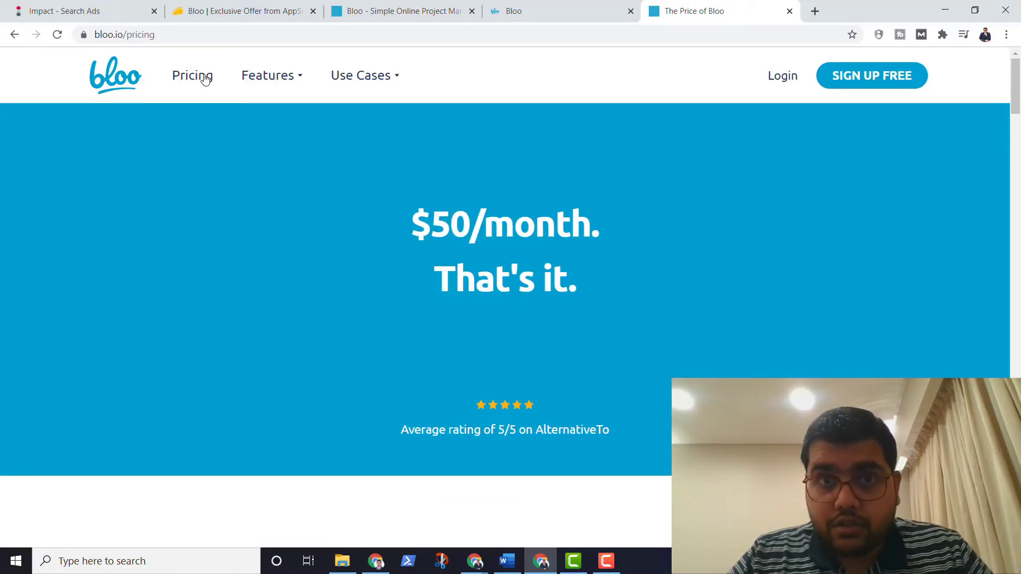
pyautogui.scroll(-7, 455, 189)
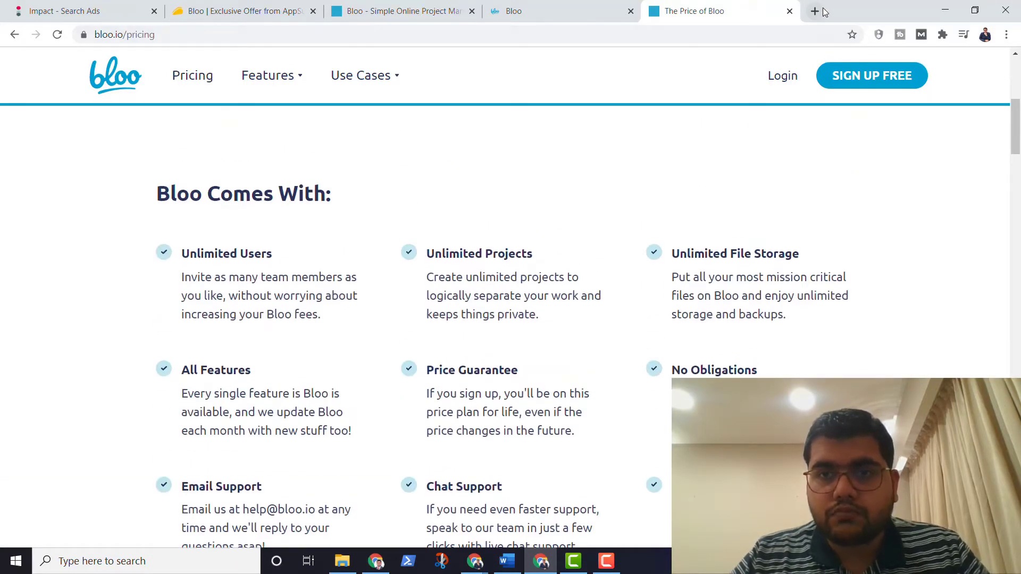
pyautogui.click(818, 9)
# Step: Load trello.com and open Trello's Pricing page from the site footer
pyautogui.write('trello.')
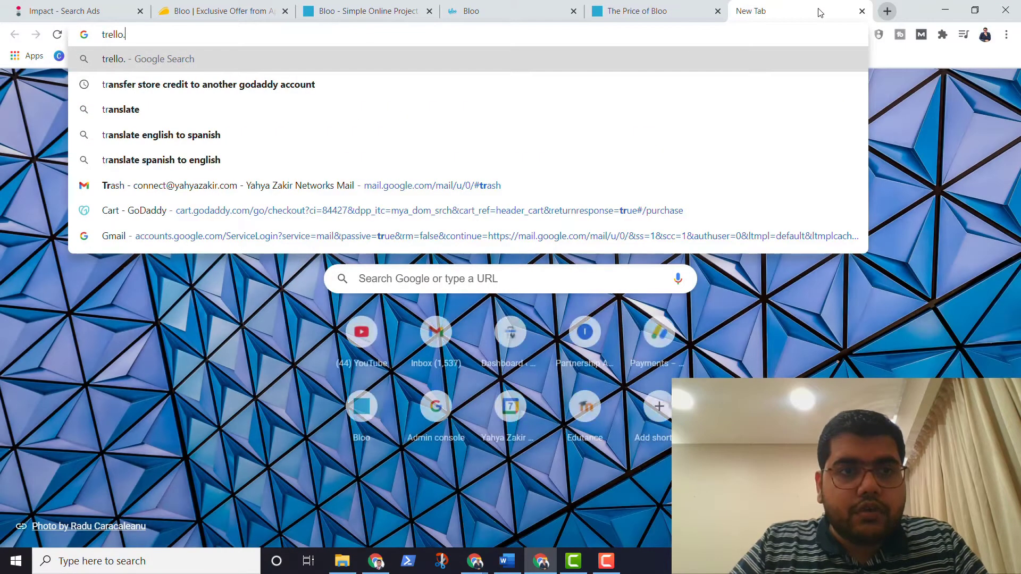
pyautogui.write('com')
pyautogui.press('Return')
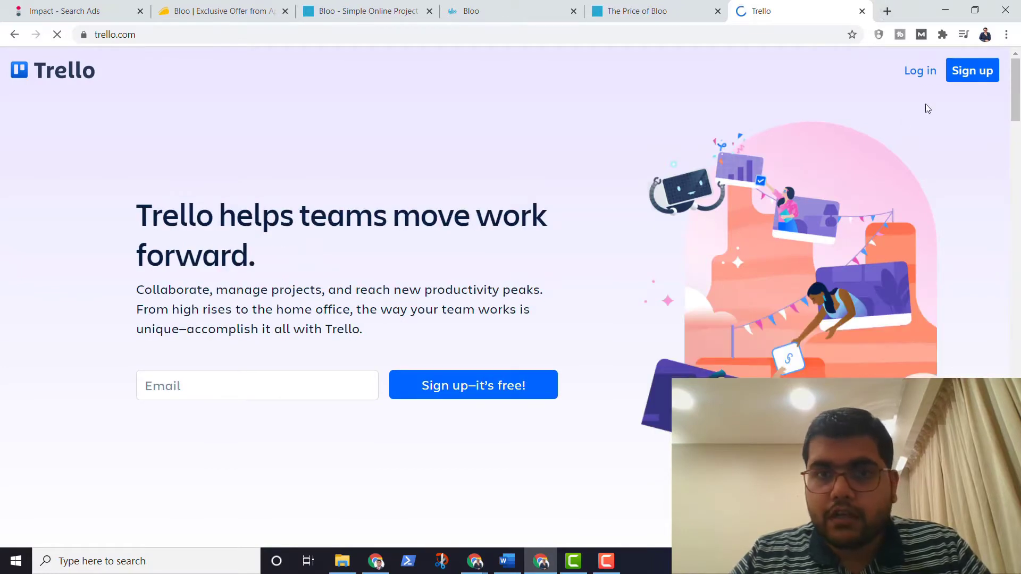
pyautogui.scroll(-8, 578, 319)
pyautogui.scroll(-20, 578, 320)
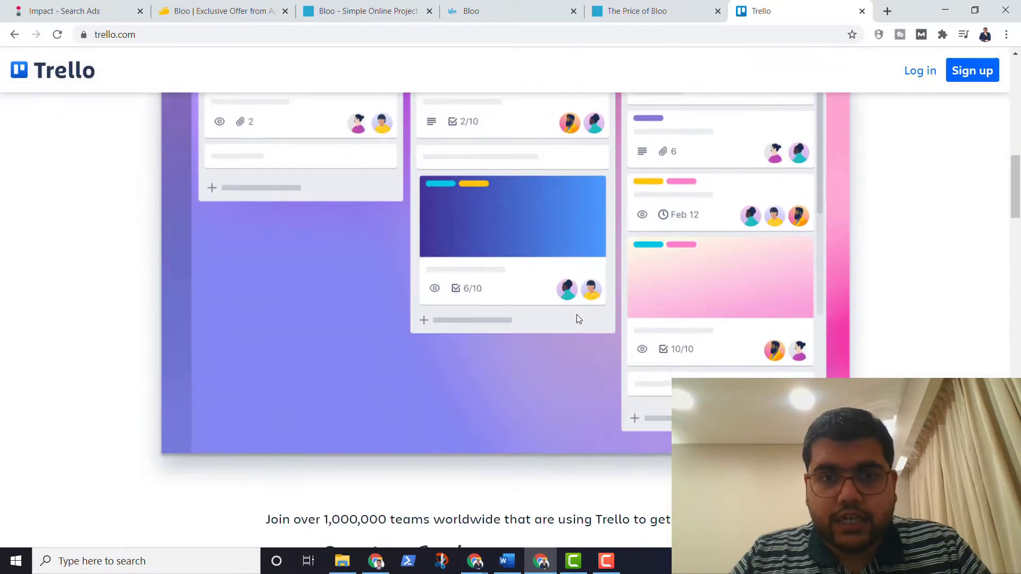
pyautogui.scroll(-10, 579, 319)
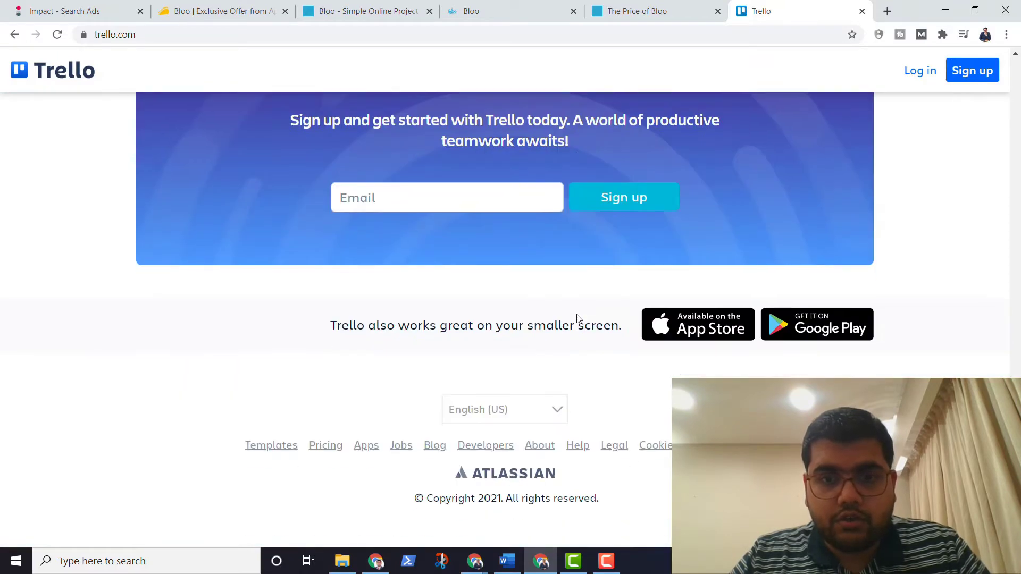
pyautogui.click(326, 447)
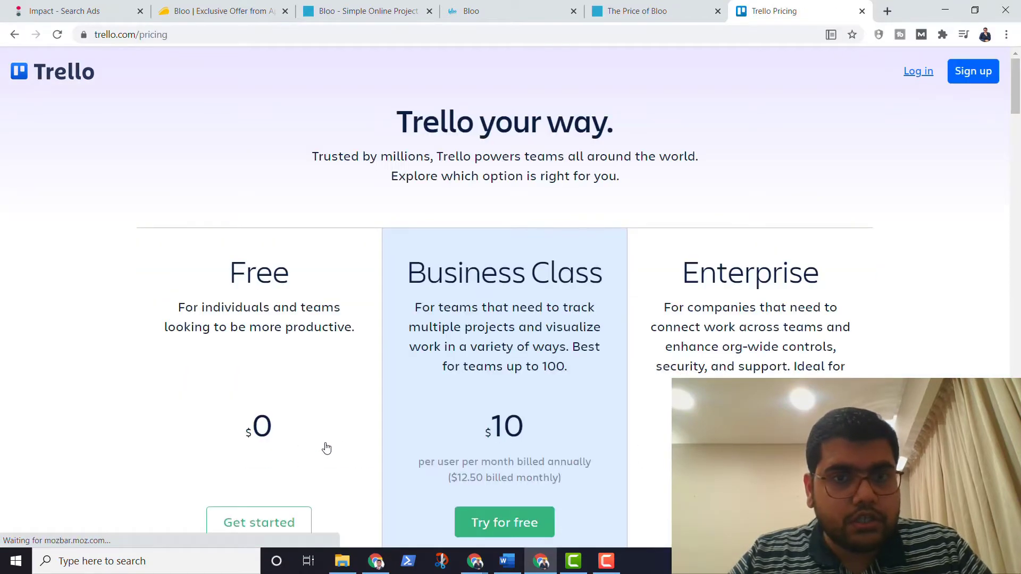
# Step: Scroll through Trello's Free, Business Class ($10/user/month) and Enterprise plans, then return to Bloo
pyautogui.scroll(-2, 326, 448)
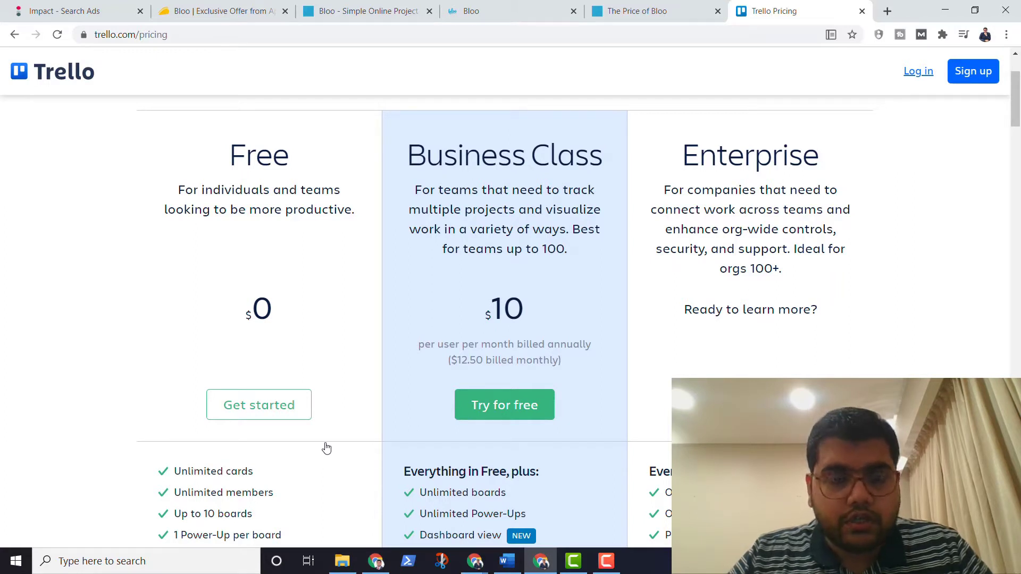
pyautogui.scroll(-2, 327, 448)
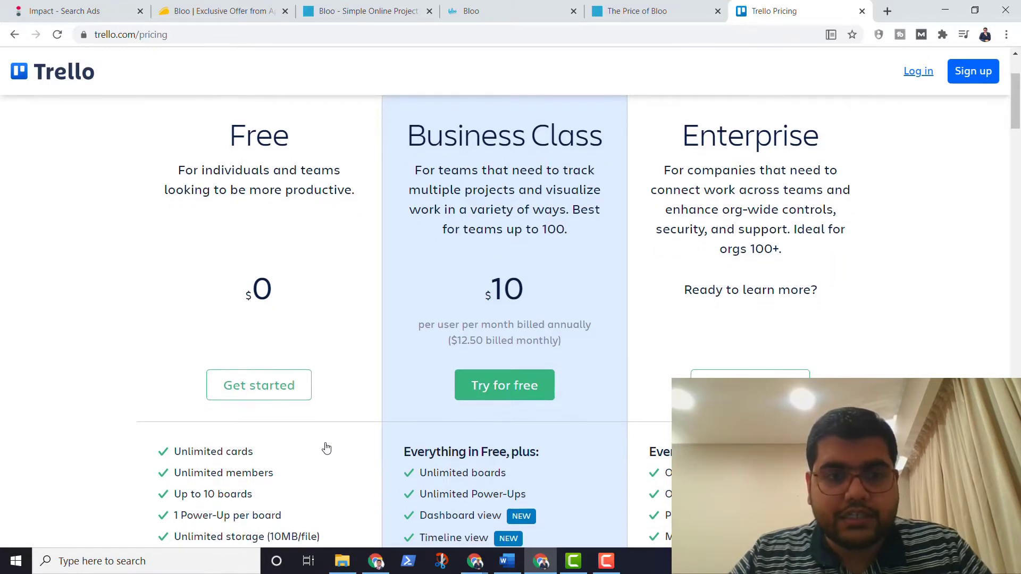
pyautogui.scroll(-3, 220, 393)
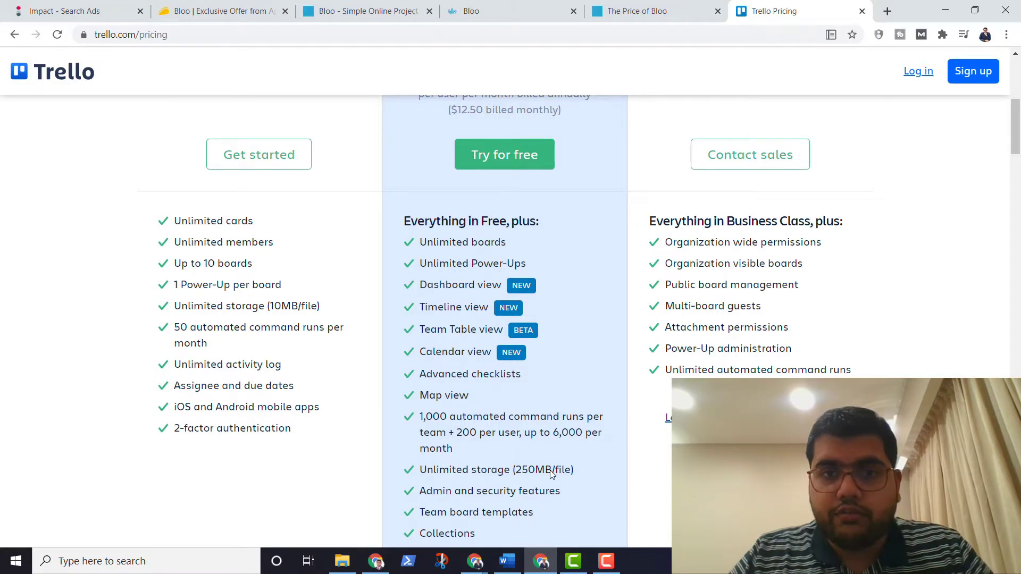
pyautogui.scroll(3, 491, 489)
pyautogui.click(661, 6)
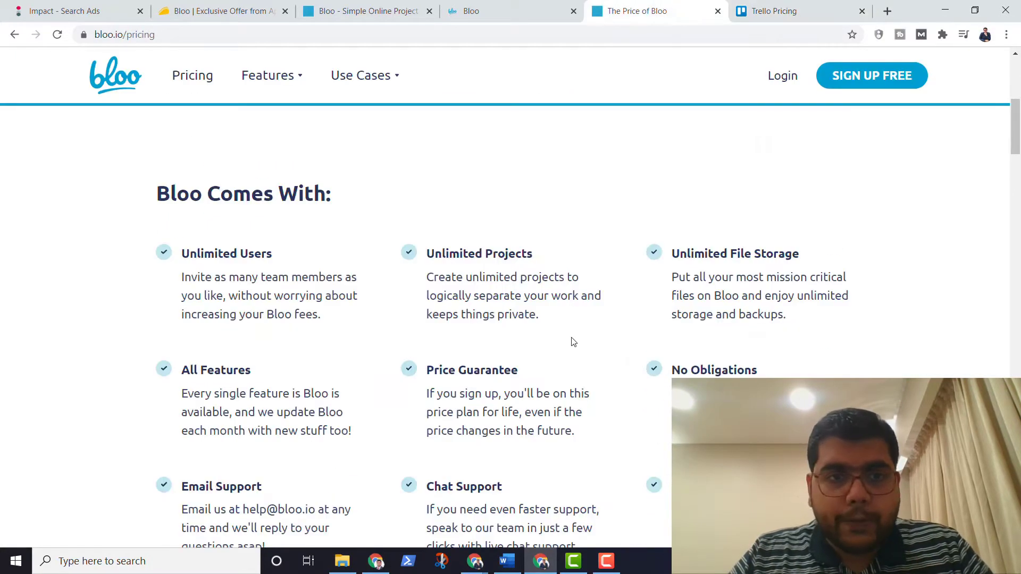
# Step: Scroll Bloo's pricing page to compare Standard at $500/year with Enterprise from $10,000
pyautogui.scroll(6, 573, 342)
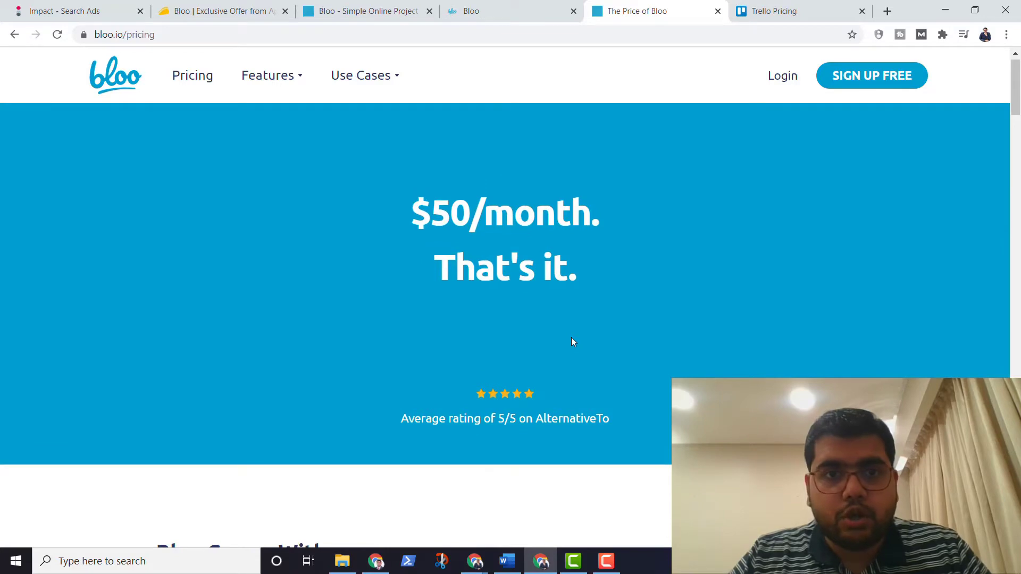
pyautogui.scroll(-6, 571, 337)
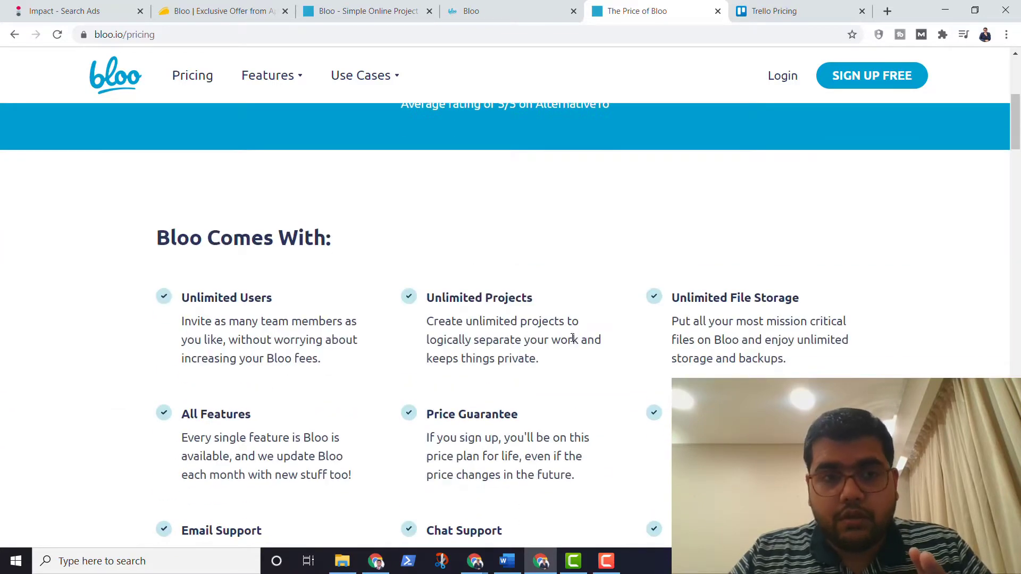
pyautogui.scroll(-1, 223, 270)
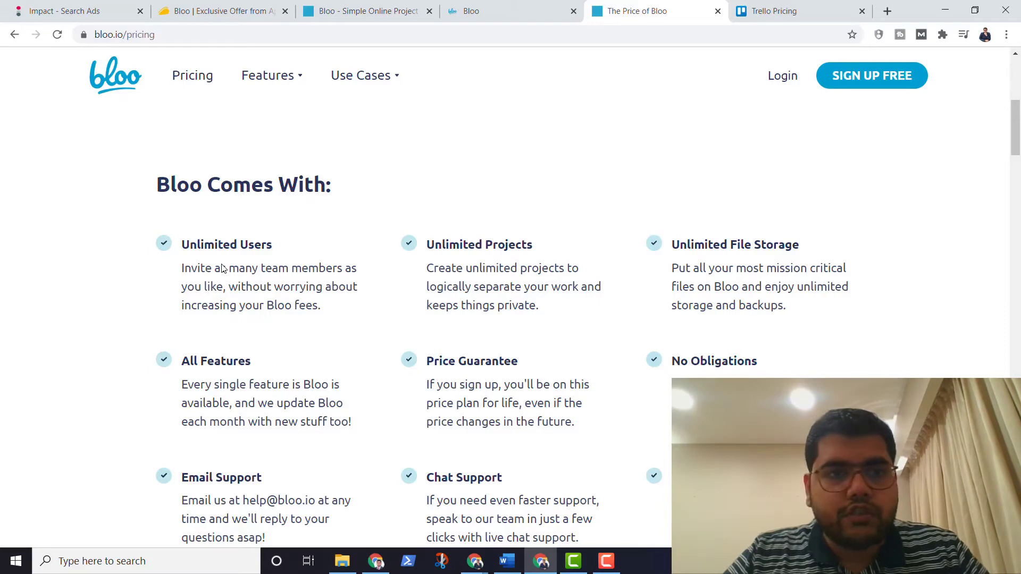
pyautogui.scroll(-3, 222, 268)
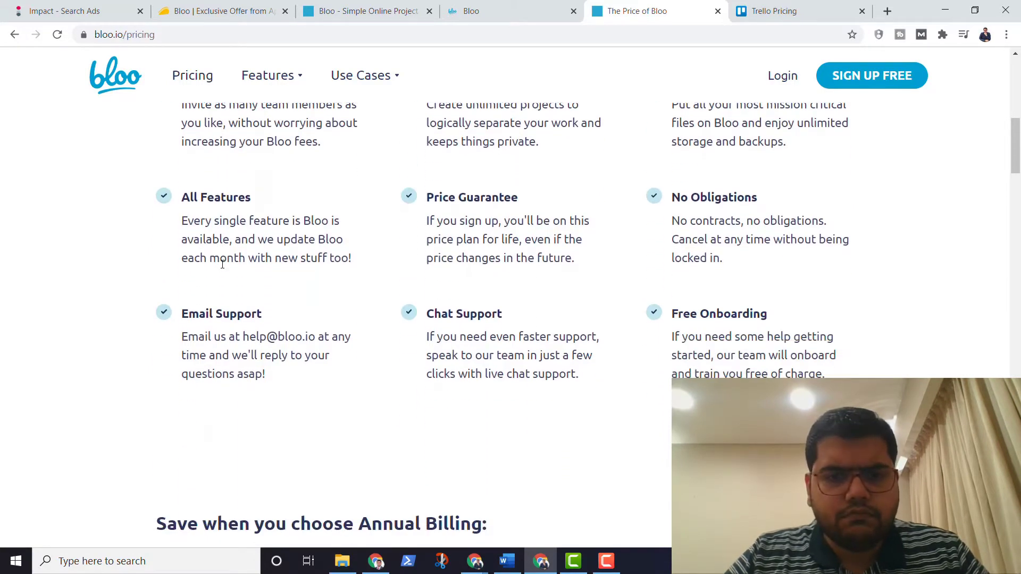
pyautogui.scroll(-6, 222, 266)
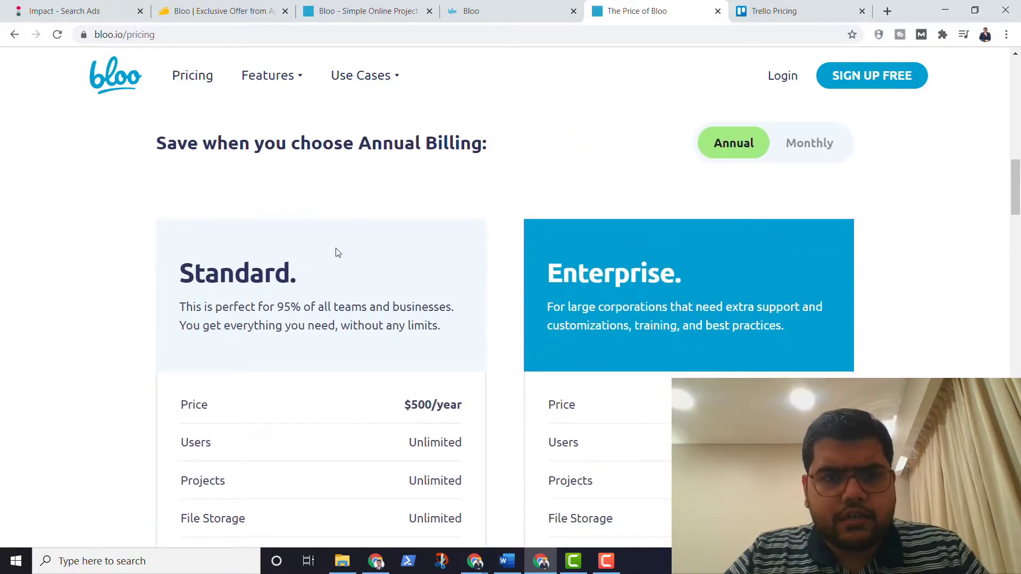
pyautogui.scroll(-1, 337, 252)
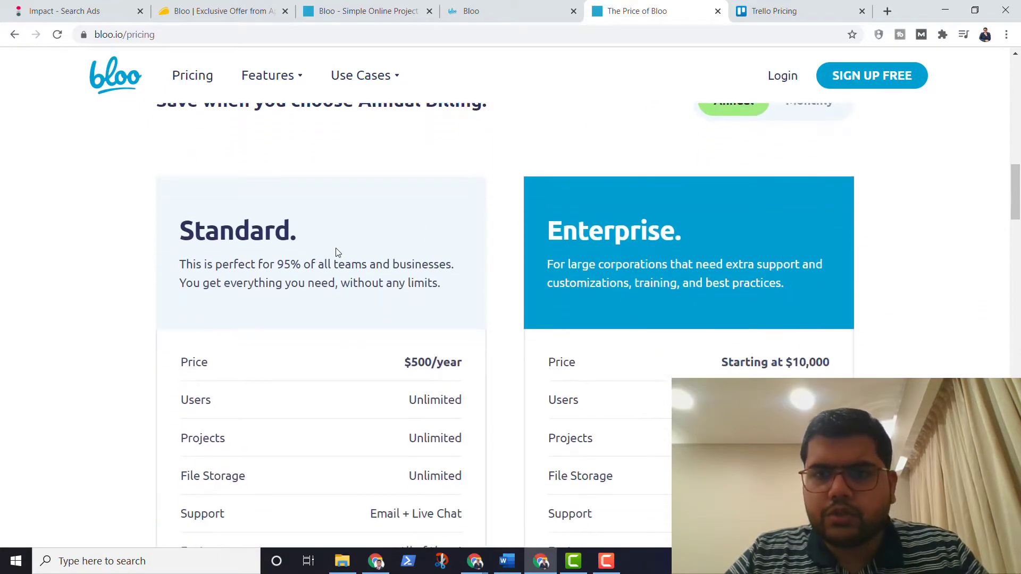
pyautogui.scroll(1, 336, 252)
pyautogui.scroll(-2, 539, 339)
pyautogui.scroll(-1, 539, 343)
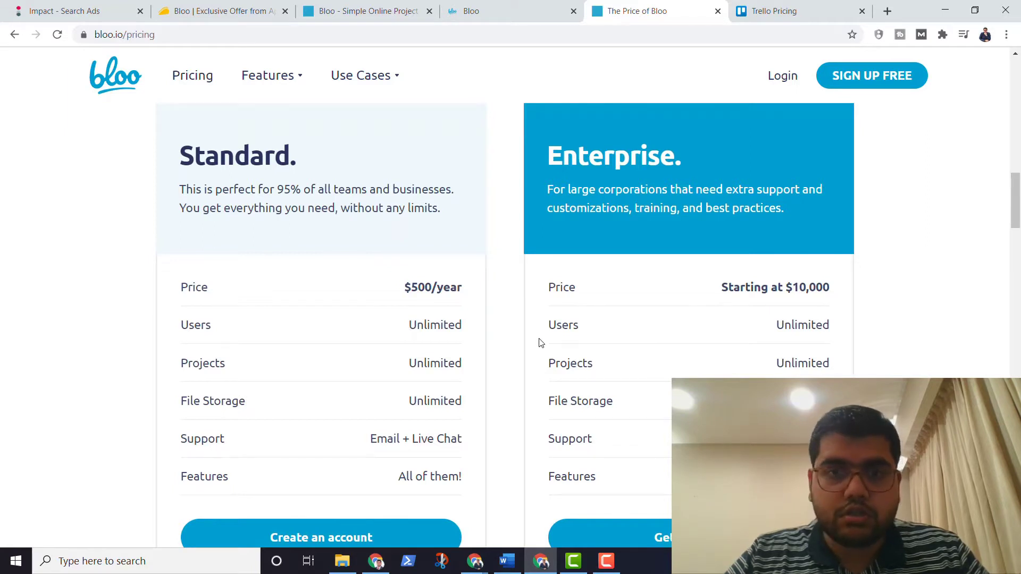
pyautogui.scroll(-3, 541, 343)
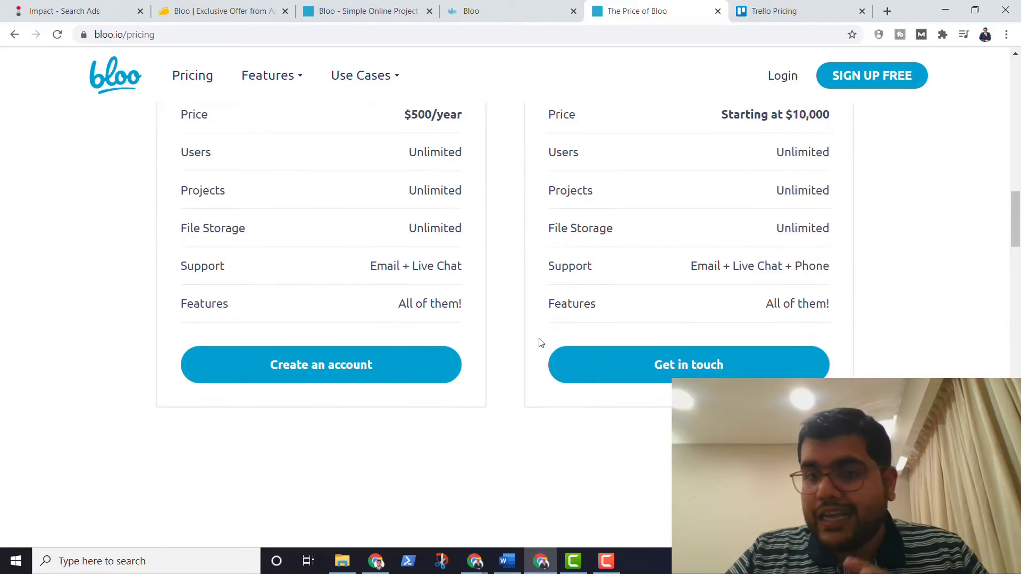
pyautogui.scroll(3, 541, 342)
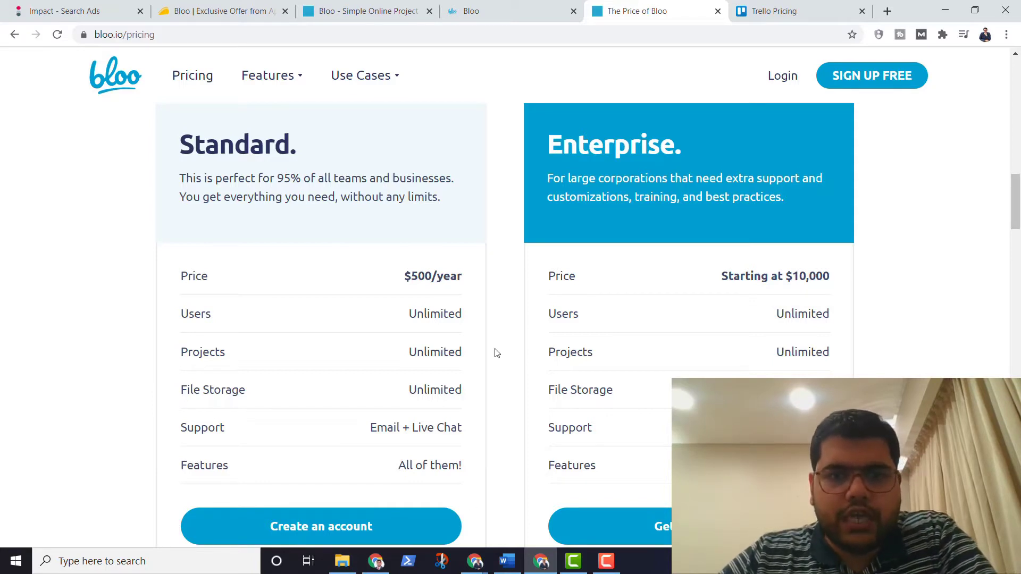
pyautogui.scroll(-2, 495, 351)
pyautogui.scroll(3, 495, 353)
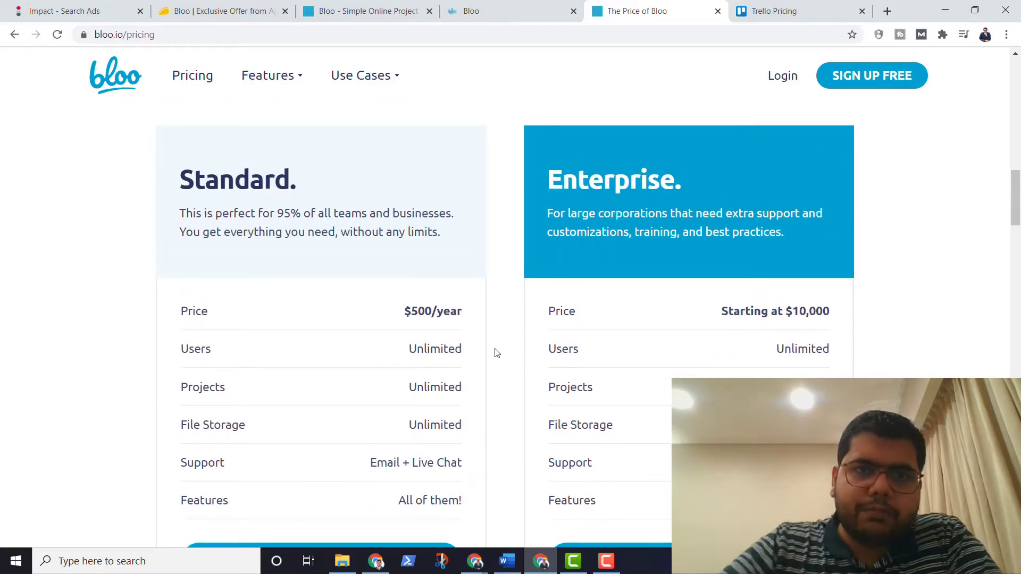
# Step: Scroll AppSumo's Bloo deal page from the TL;DR through the video and screenshots to Plans and Features
pyautogui.click(246, 4)
pyautogui.scroll(-10, 379, 301)
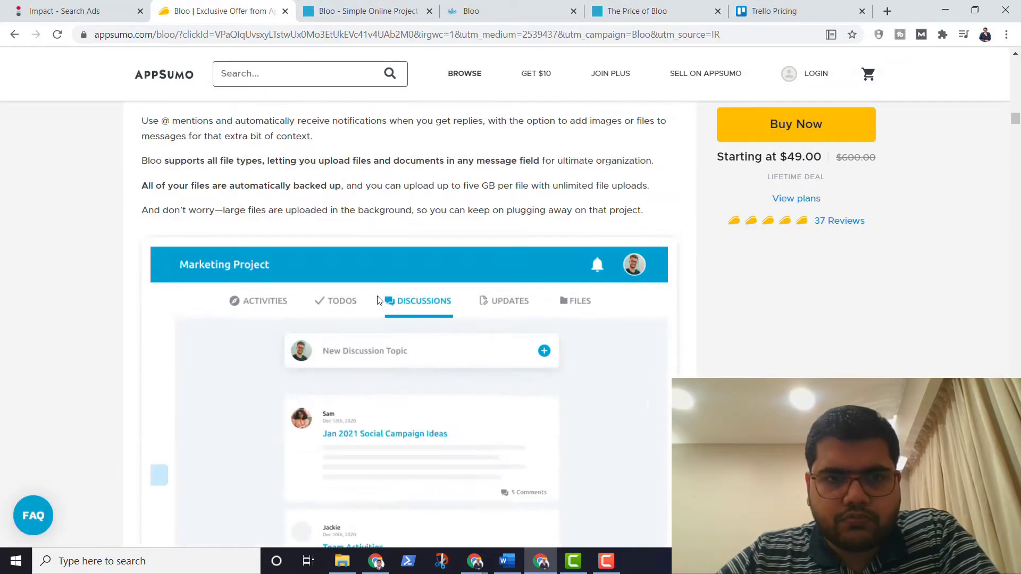
pyautogui.scroll(15, 379, 300)
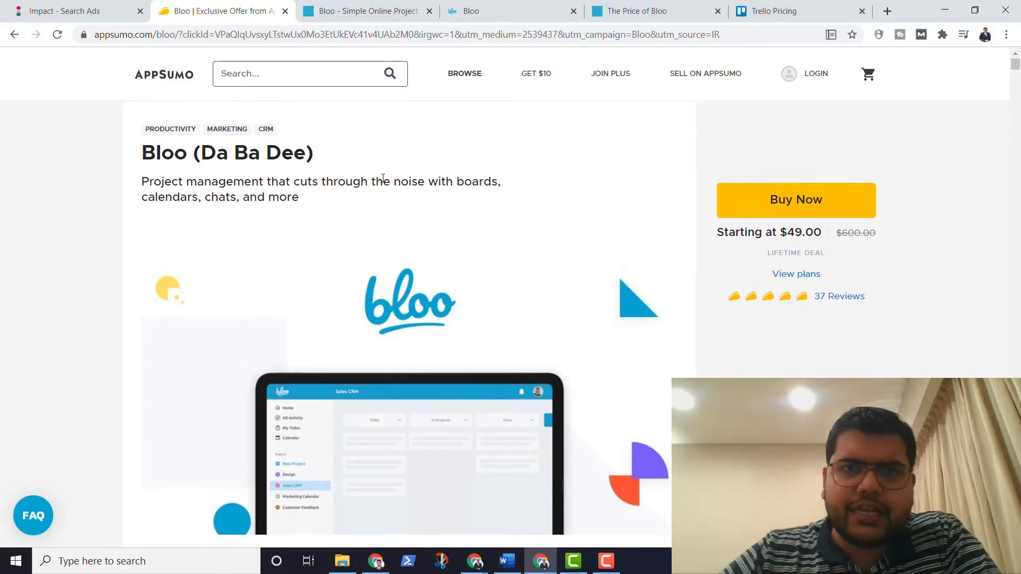
pyautogui.scroll(-3, 383, 178)
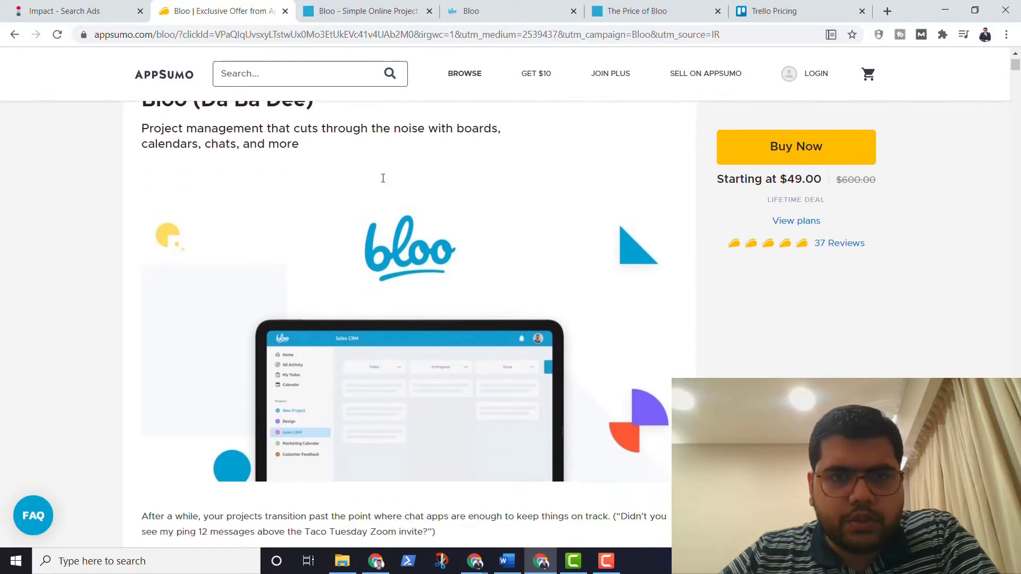
pyautogui.scroll(-3, 383, 182)
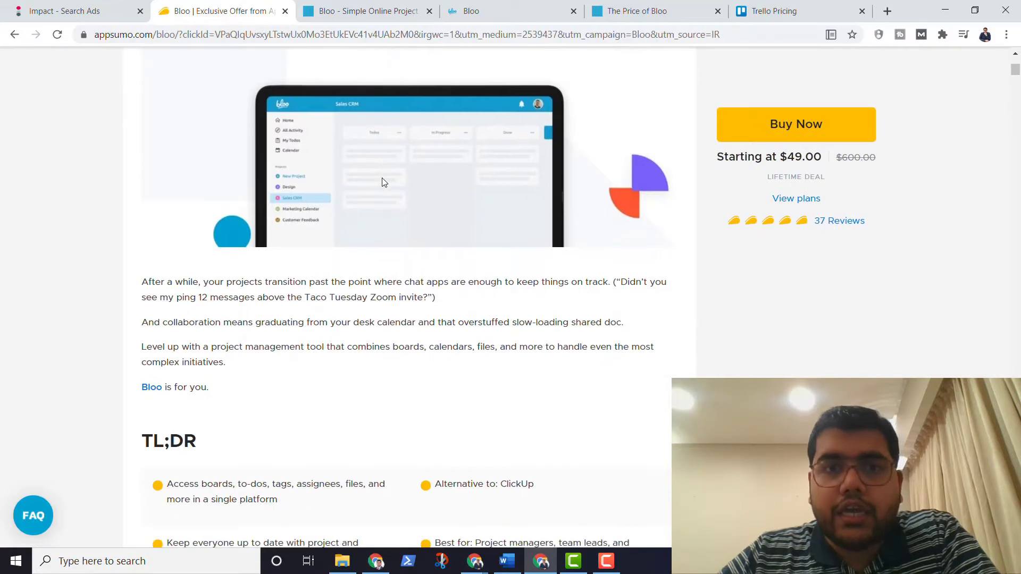
pyautogui.scroll(6, 382, 178)
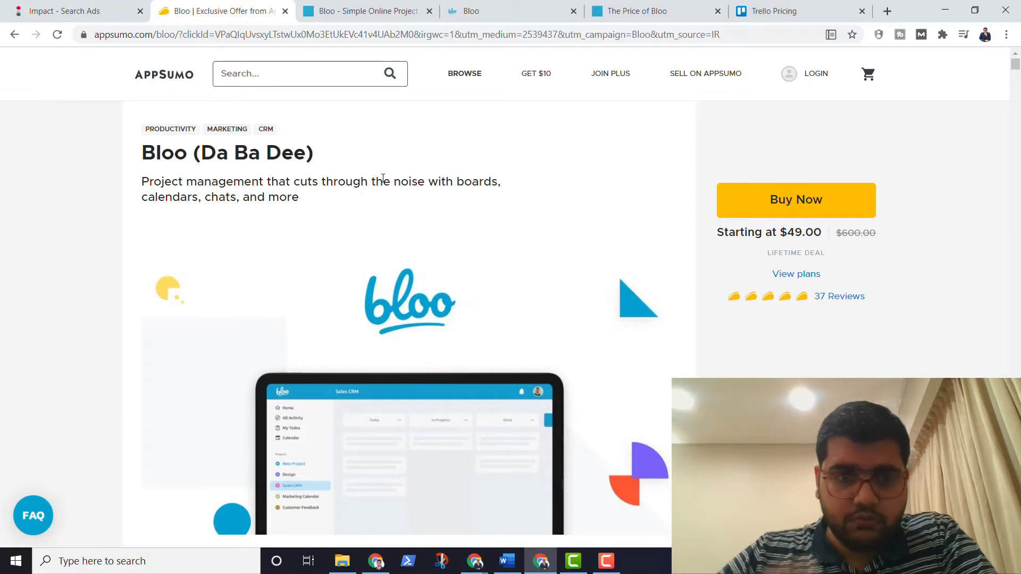
pyautogui.scroll(-2, 383, 177)
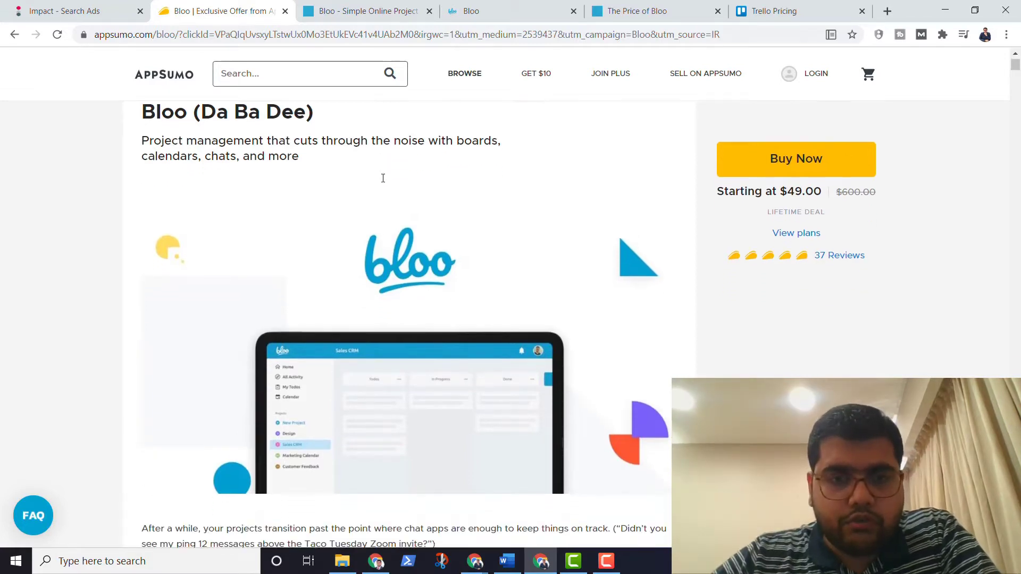
pyautogui.scroll(-1, 383, 183)
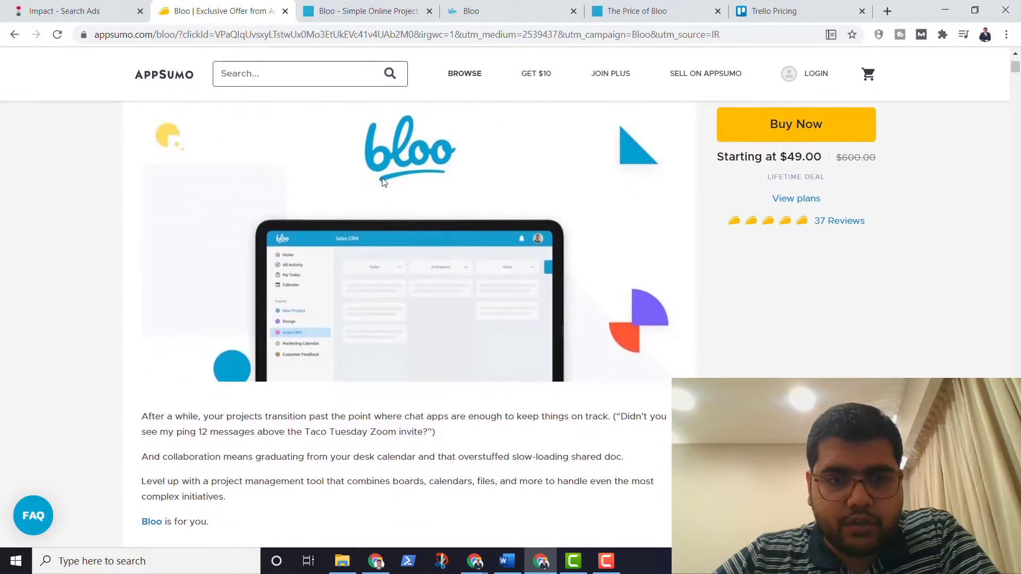
pyautogui.scroll(-1, 382, 182)
pyautogui.scroll(-1, 382, 177)
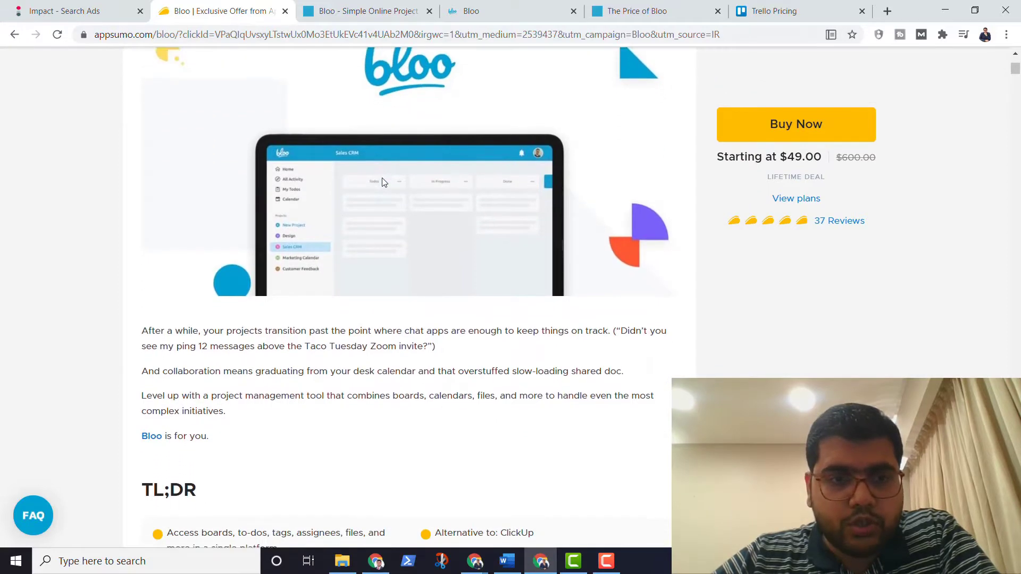
pyautogui.scroll(1, 382, 178)
pyautogui.scroll(-3, 382, 177)
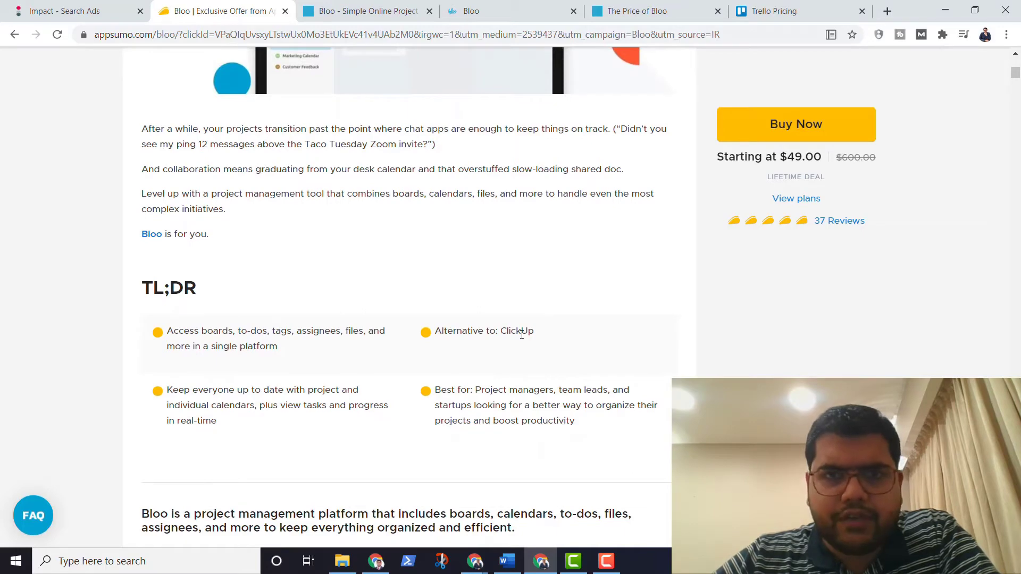
pyautogui.scroll(-2, 521, 334)
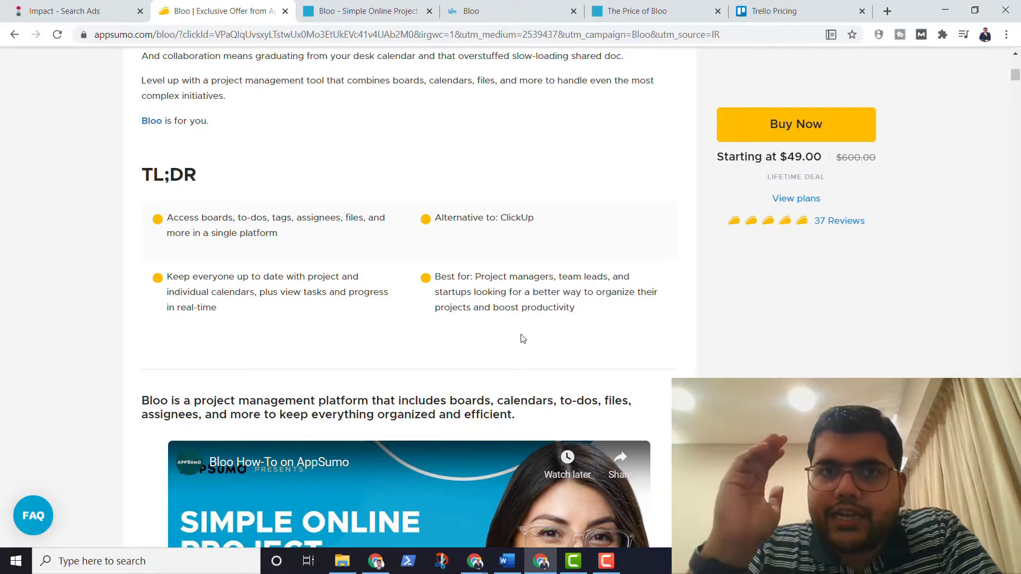
pyautogui.scroll(-2, 522, 338)
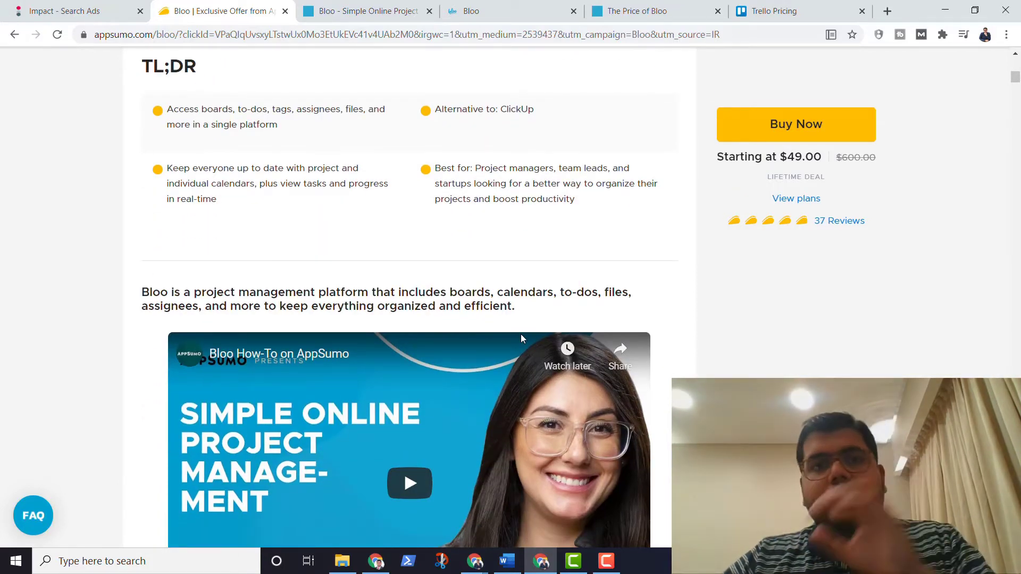
pyautogui.scroll(-4, 521, 336)
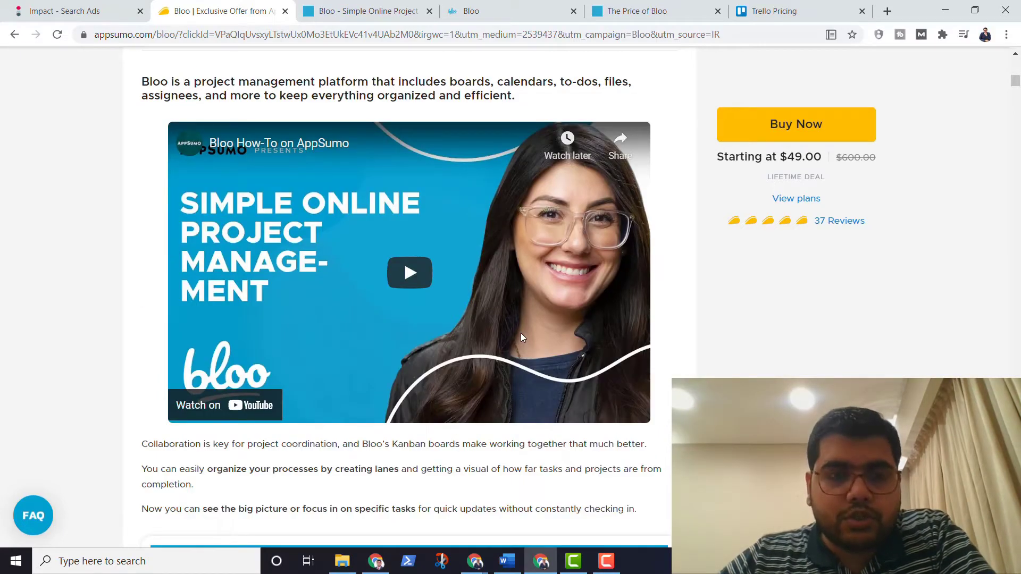
pyautogui.scroll(-2, 521, 334)
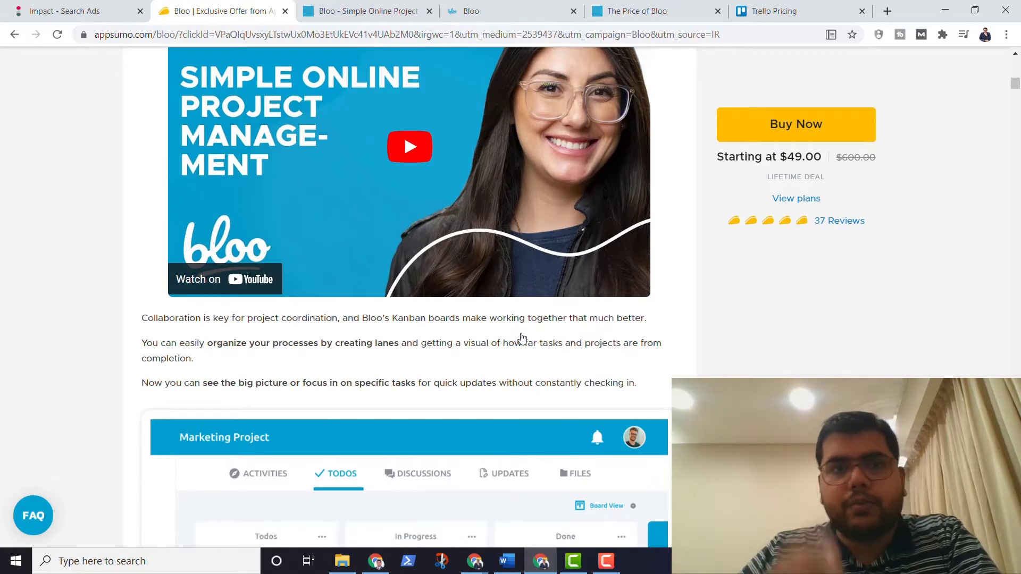
pyautogui.scroll(-1, 522, 339)
pyautogui.scroll(-3, 522, 338)
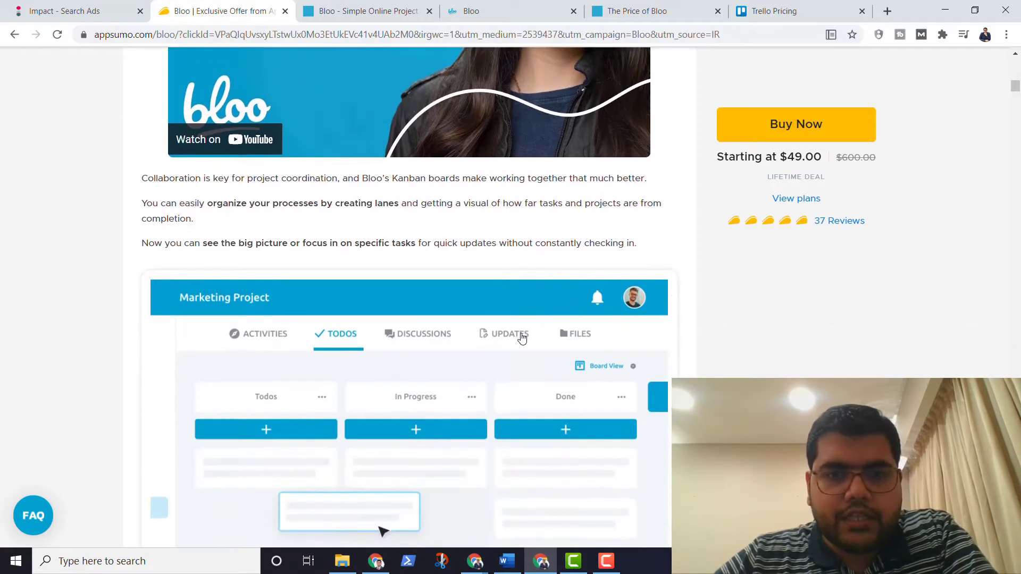
pyautogui.scroll(-1, 522, 339)
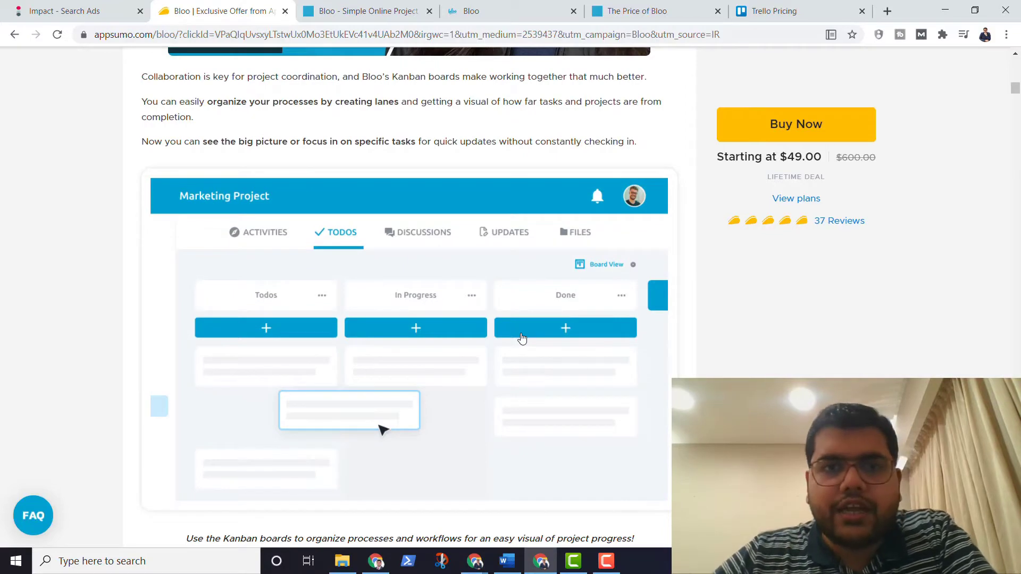
pyautogui.scroll(-1, 522, 339)
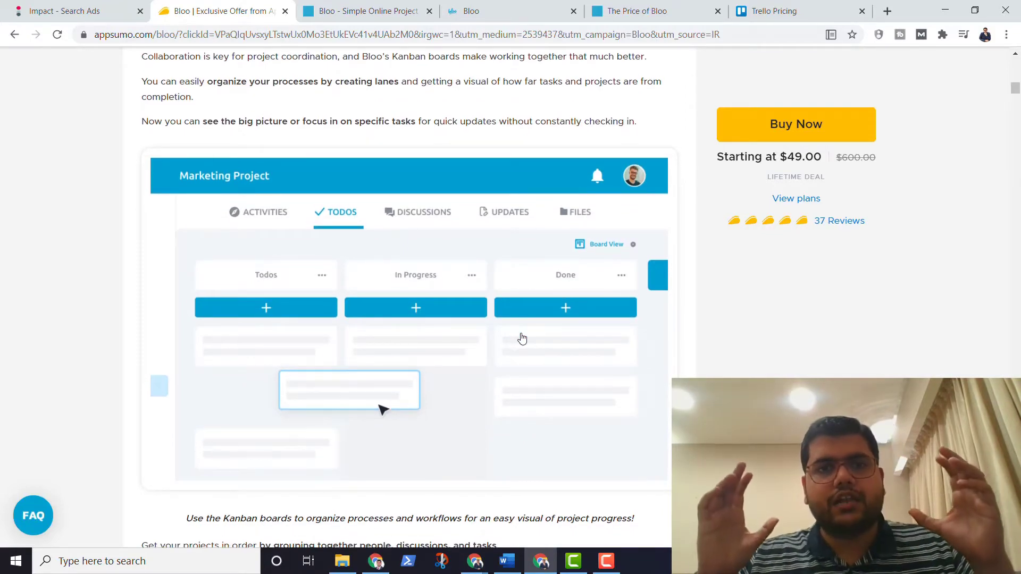
pyautogui.scroll(-4, 521, 338)
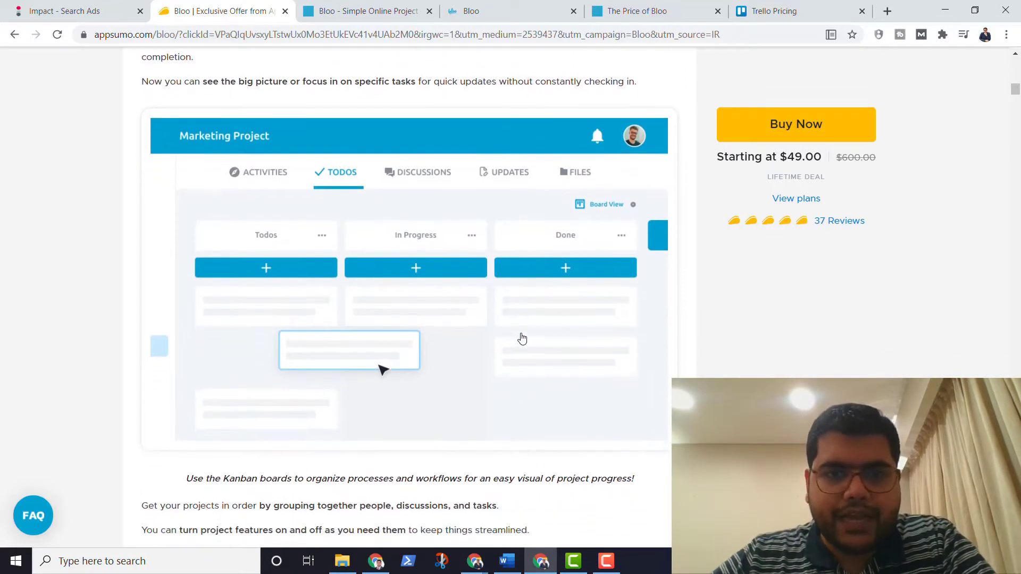
pyautogui.scroll(4, 361, 209)
pyautogui.scroll(-12, 403, 357)
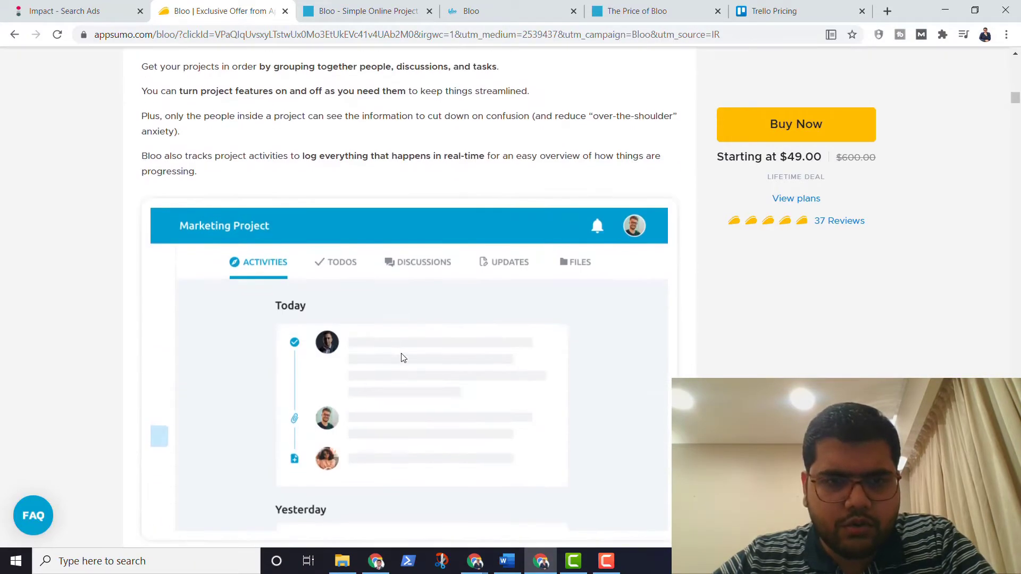
pyautogui.scroll(-17, 402, 357)
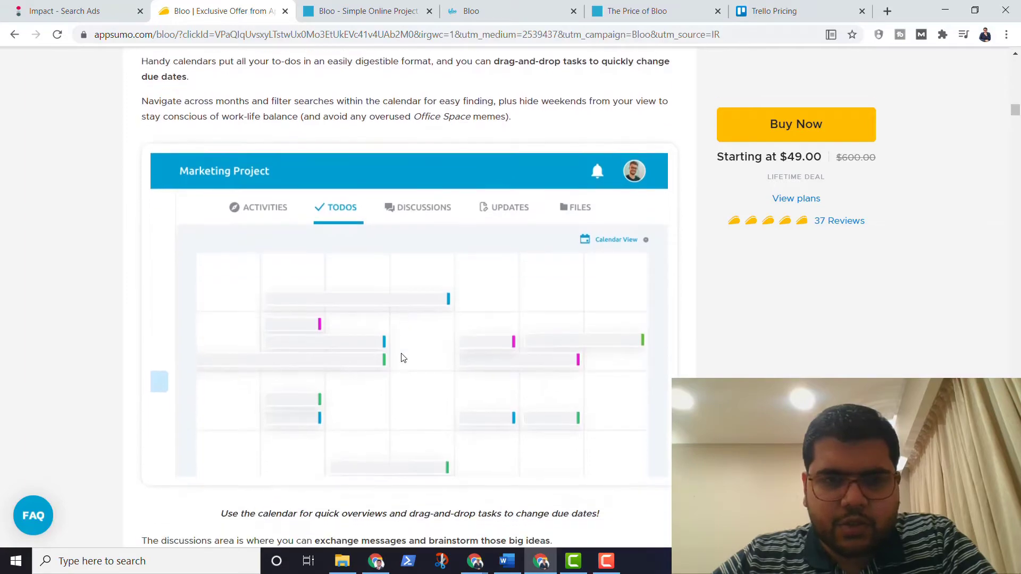
pyautogui.scroll(-10, 403, 357)
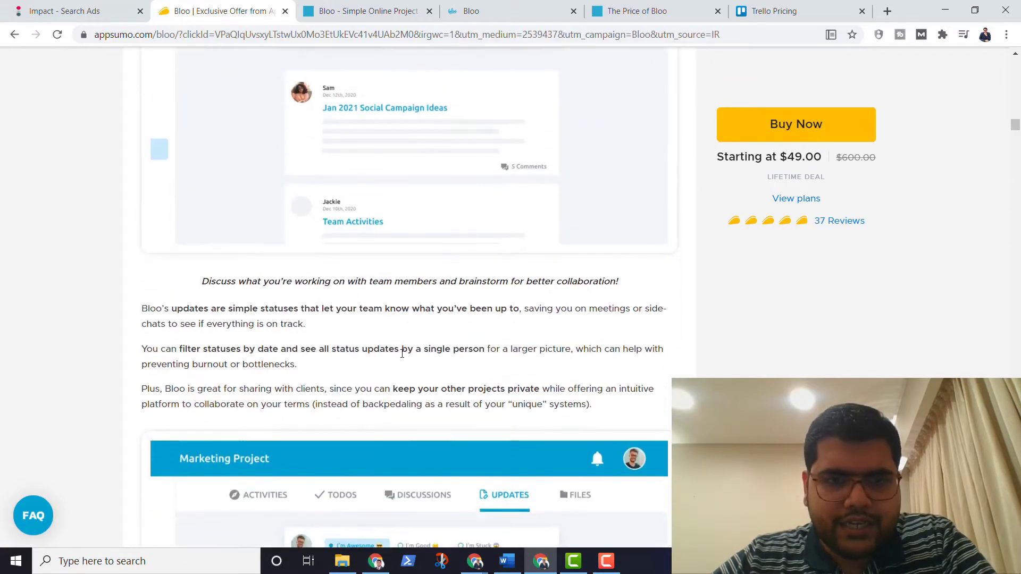
pyautogui.scroll(-2, 403, 358)
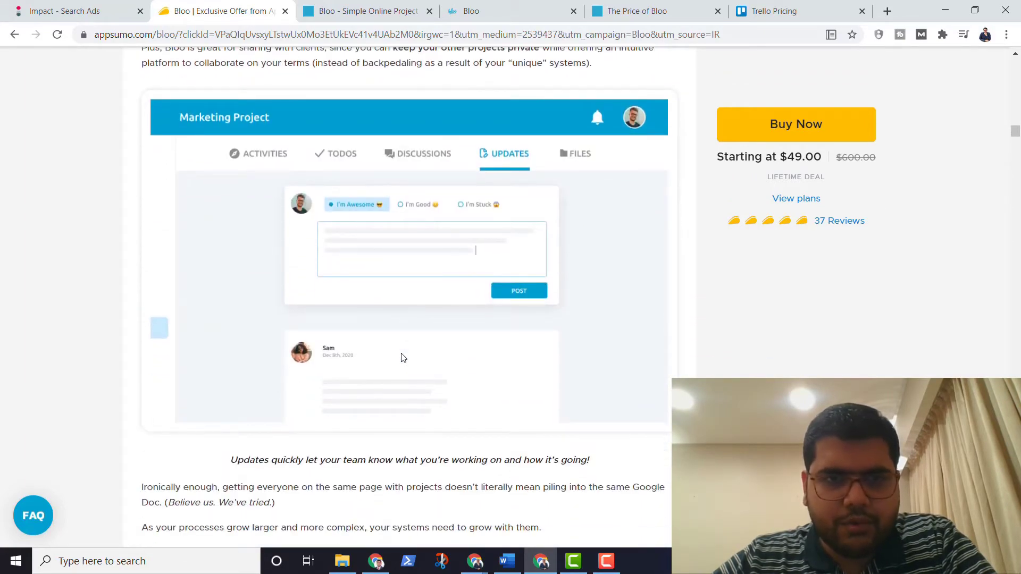
pyautogui.scroll(-7, 402, 357)
pyautogui.scroll(-5, 402, 357)
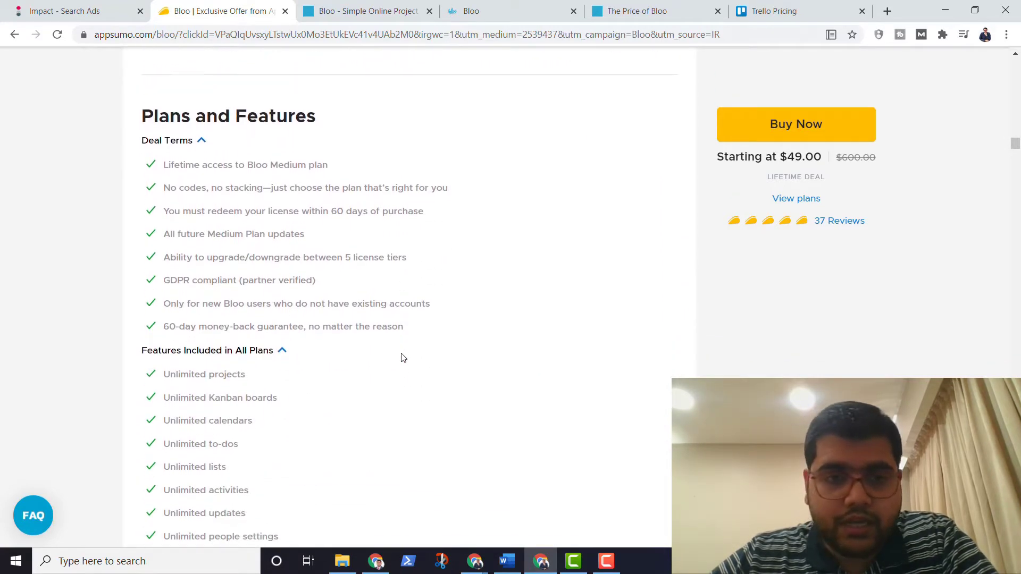
# Step: Scroll to the deal terms and highlight the 'new Bloo users only' term
pyautogui.scroll(-1, 402, 358)
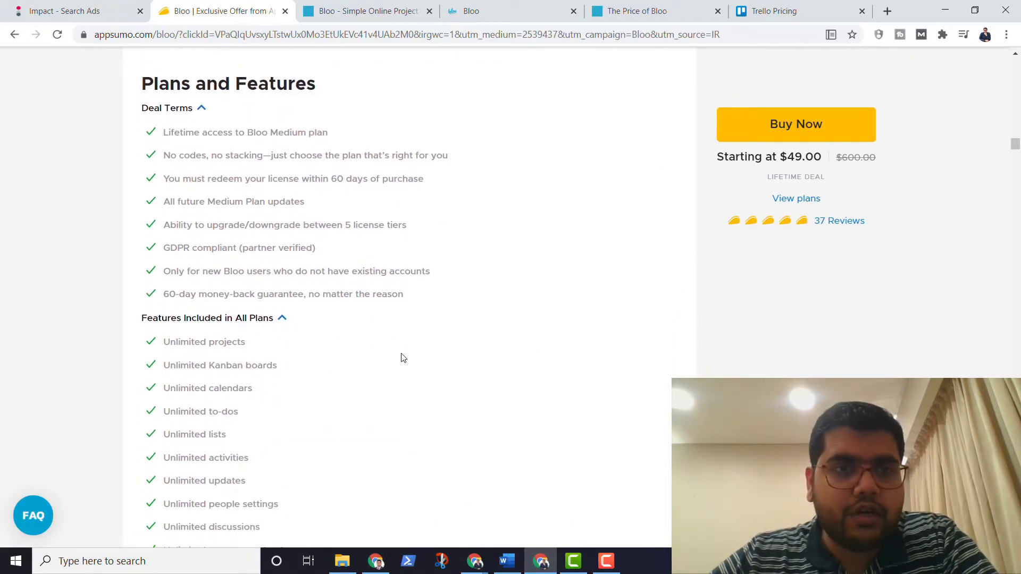
pyautogui.scroll(-1, 404, 358)
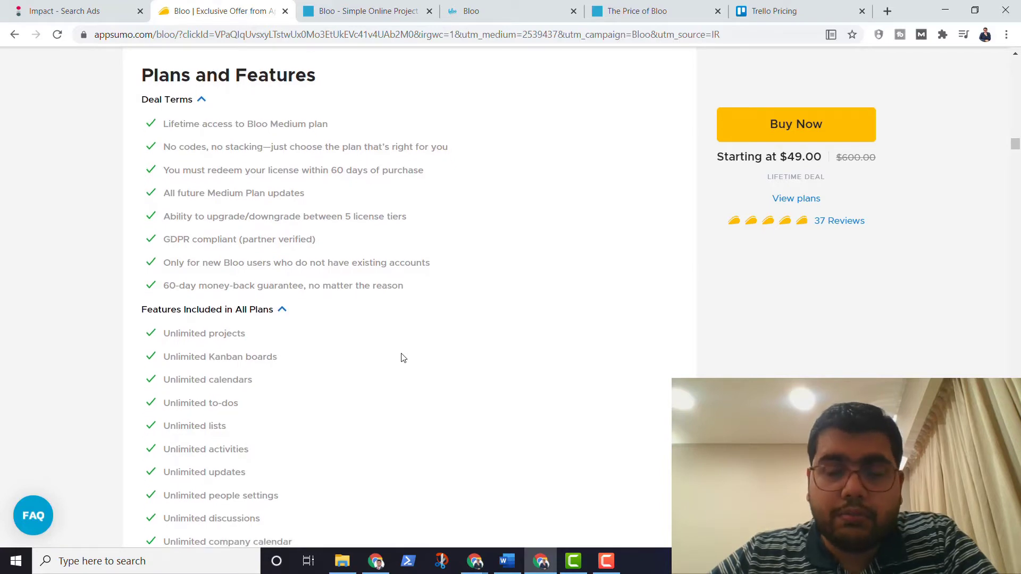
pyautogui.scroll(-1, 403, 357)
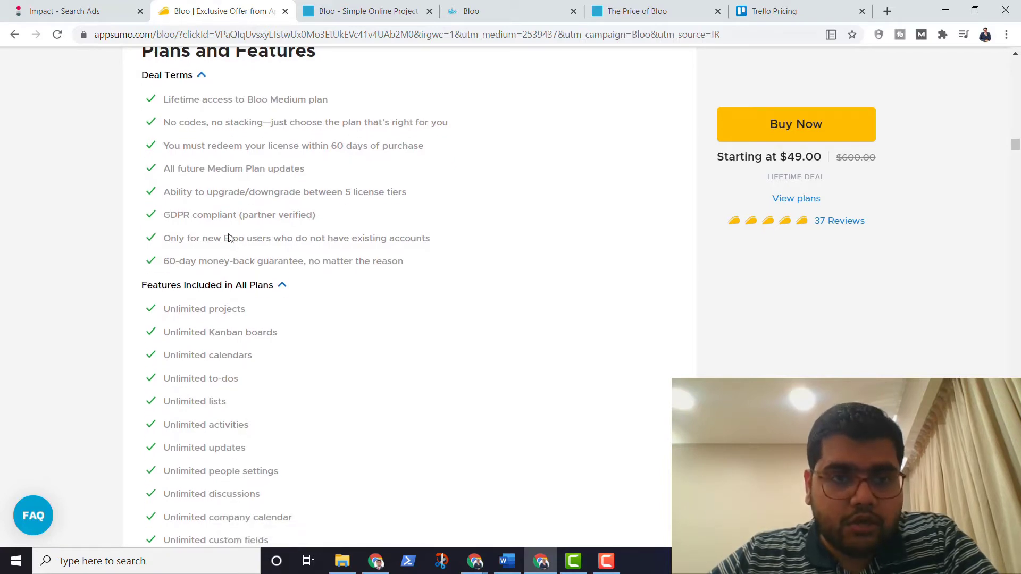
pyautogui.moveTo(184, 235); pyautogui.dragTo(339, 235)
pyautogui.click(334, 264)
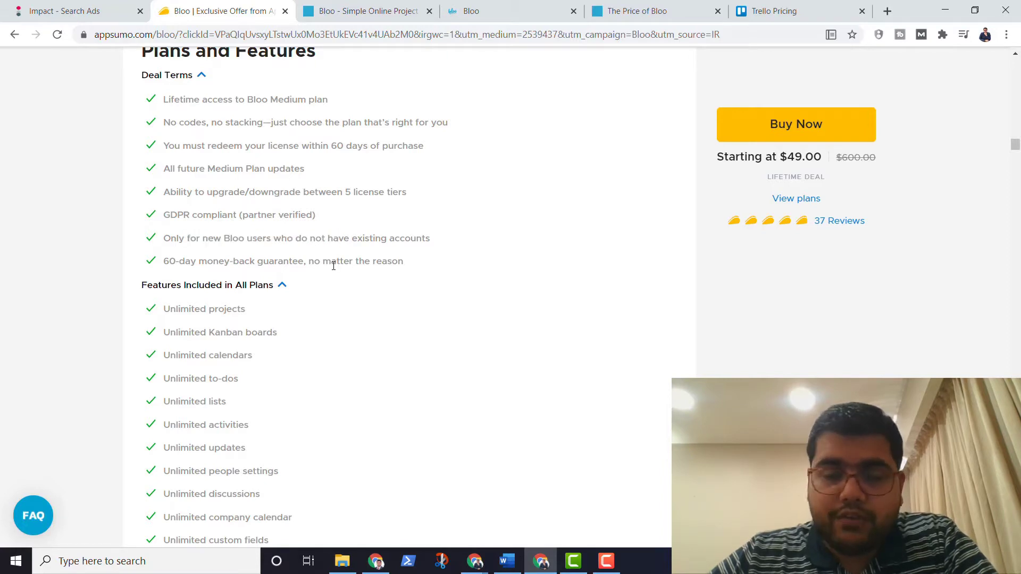
# Step: Bring the License Tier 1 ($49), Tier 2 ($98) and Tier 5 ($245) cards into view
pyautogui.scroll(-1, 334, 268)
pyautogui.scroll(-1, 334, 270)
pyautogui.rightClick(334, 270)
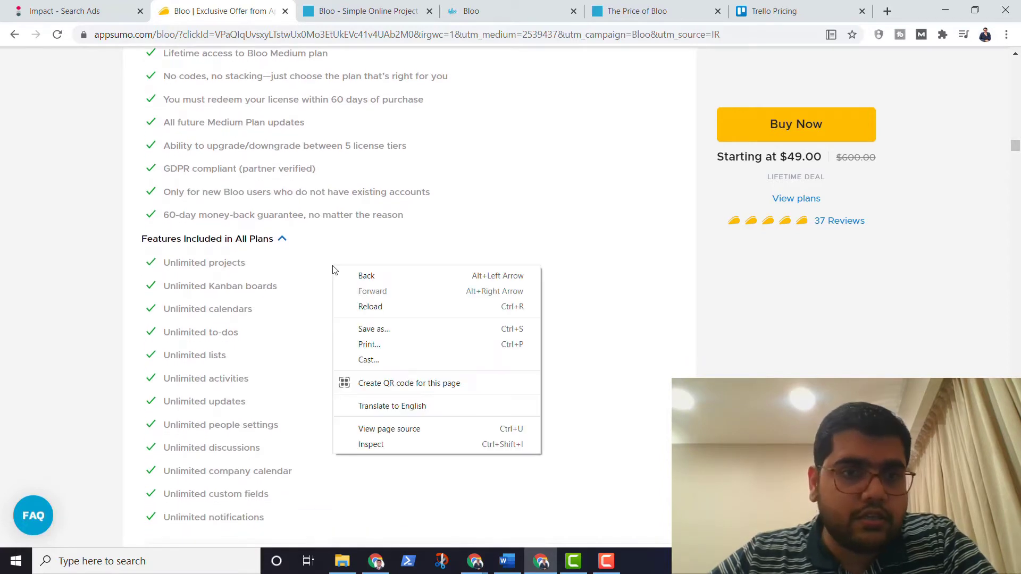
pyautogui.click(285, 270)
pyautogui.scroll(-2, 286, 269)
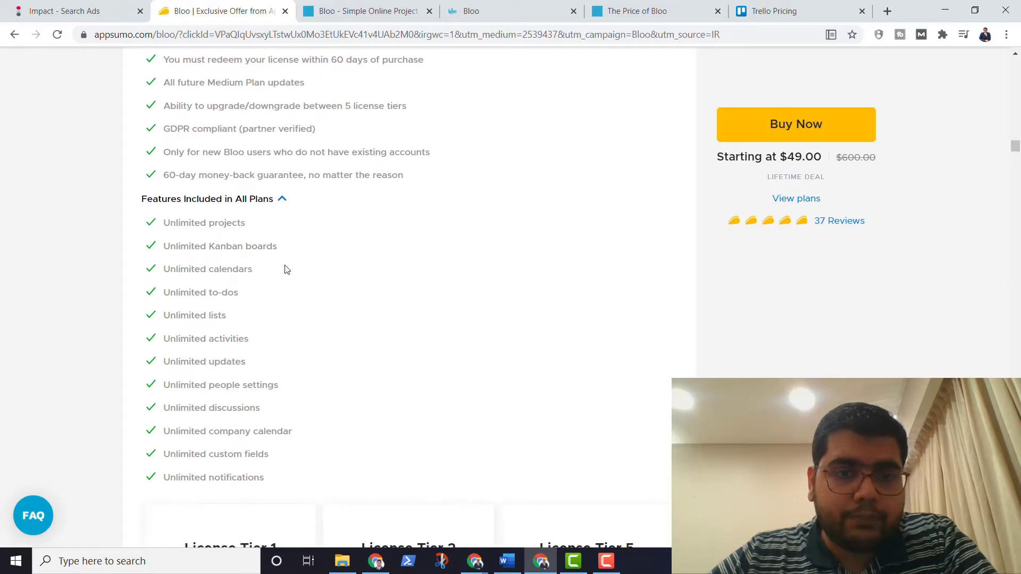
pyautogui.scroll(-6, 286, 269)
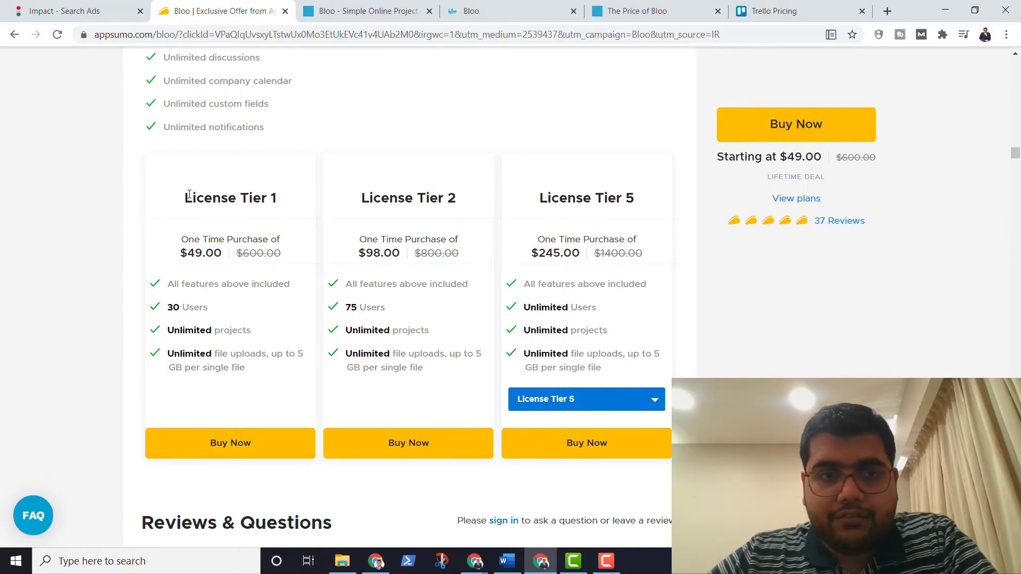
pyautogui.moveTo(186, 198); pyautogui.dragTo(285, 200)
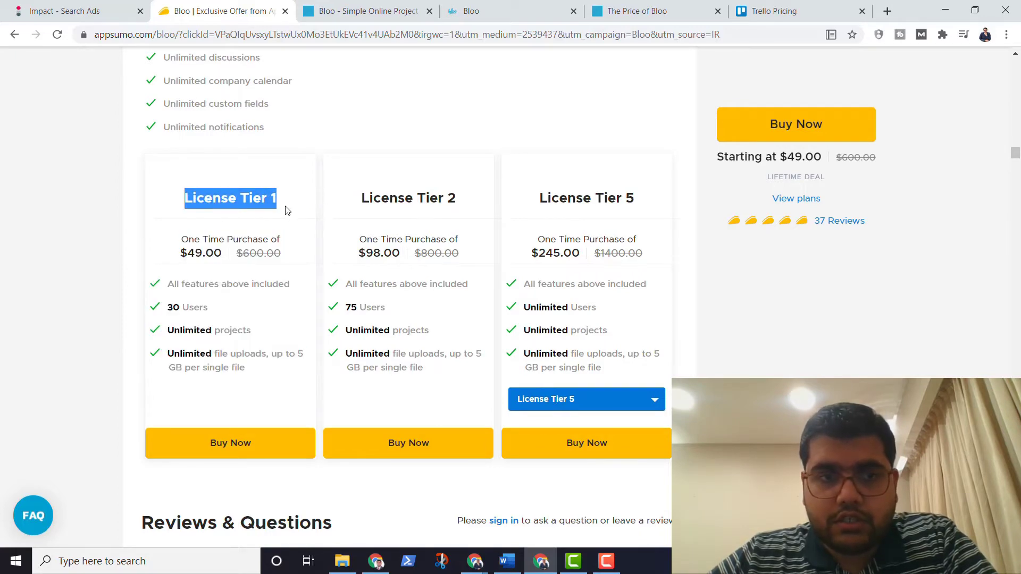
pyautogui.click(258, 274)
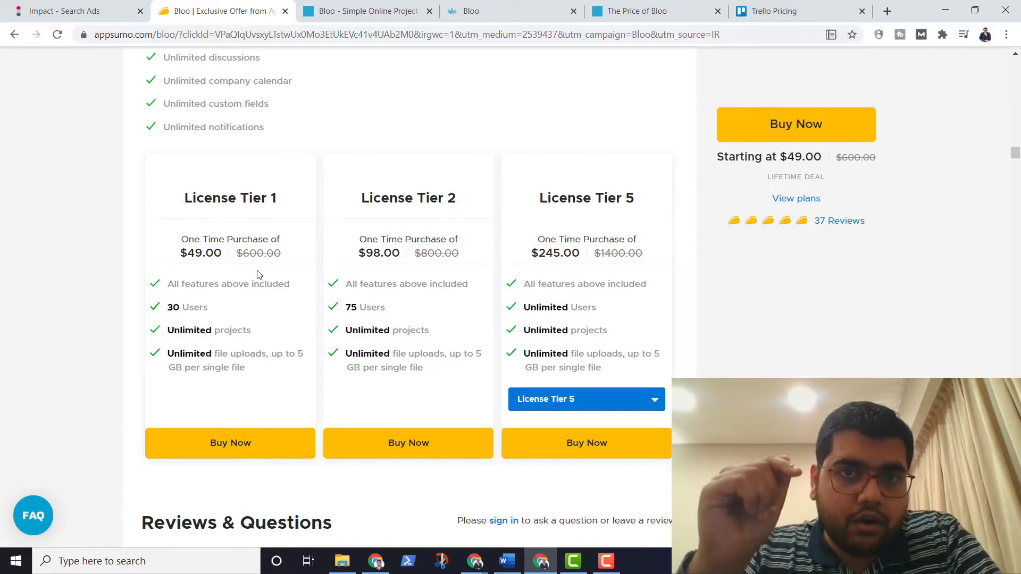
pyautogui.scroll(-12, 258, 275)
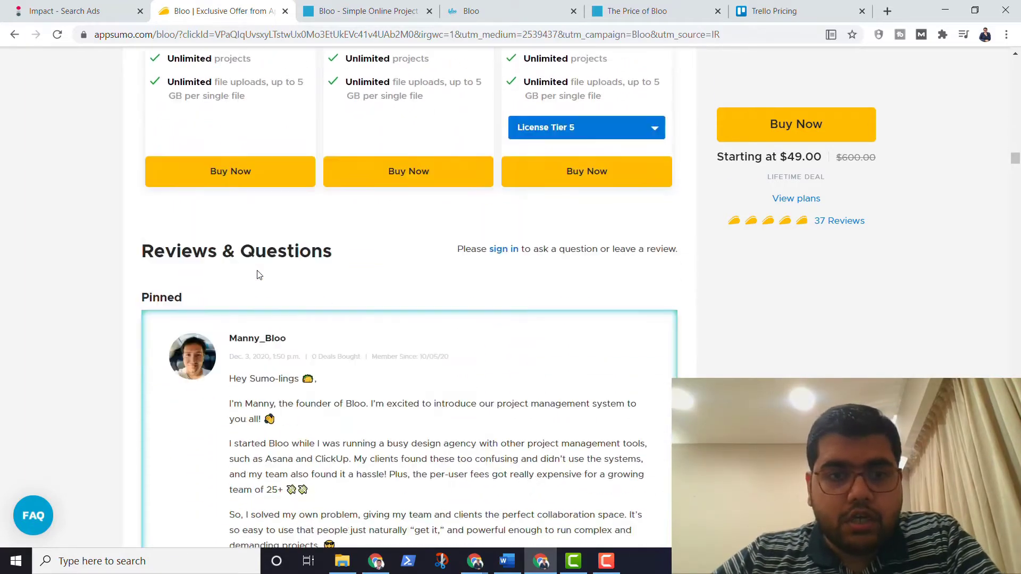
pyautogui.scroll(1, 257, 274)
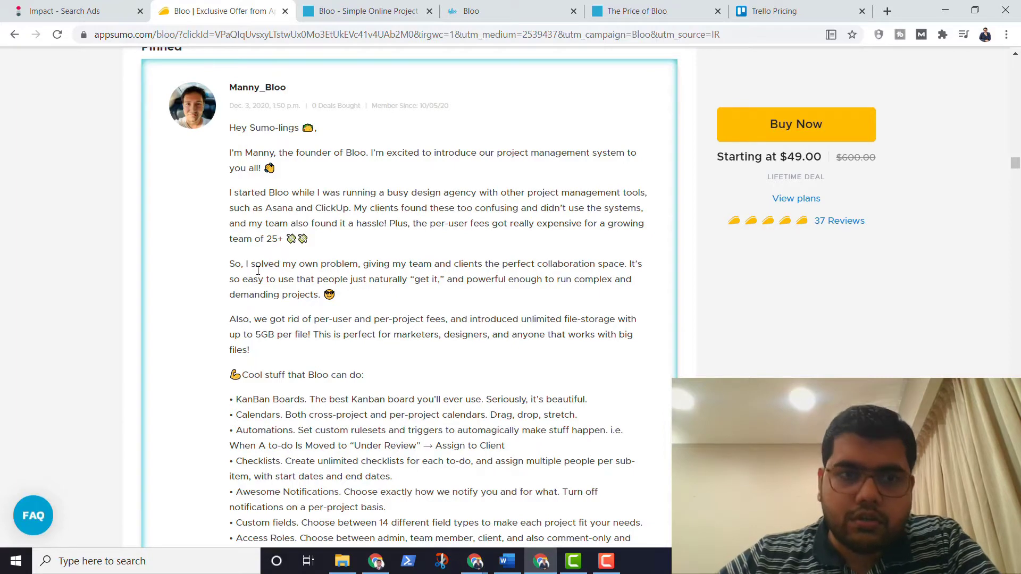
pyautogui.scroll(15, 258, 271)
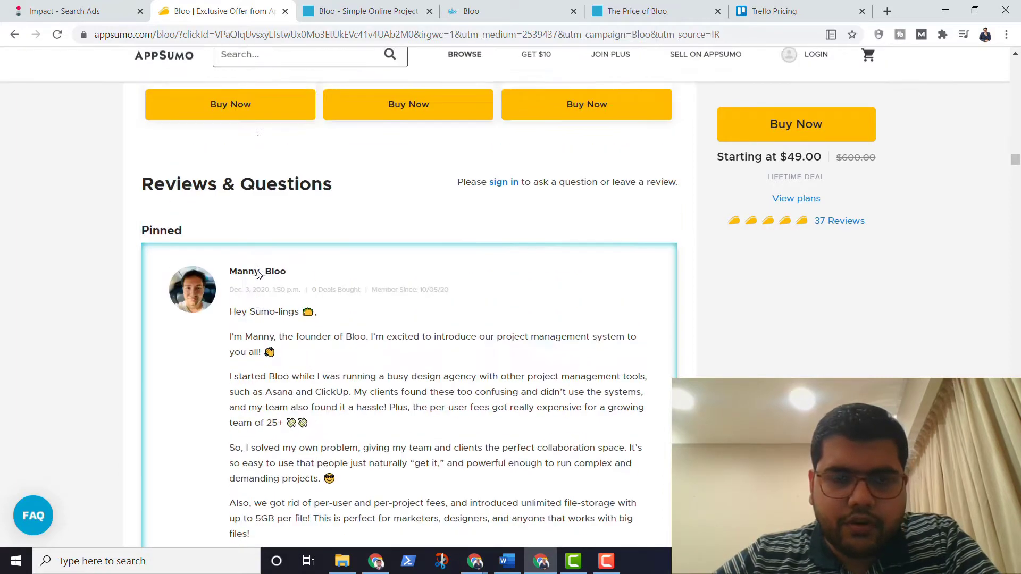
pyautogui.scroll(-15, 258, 274)
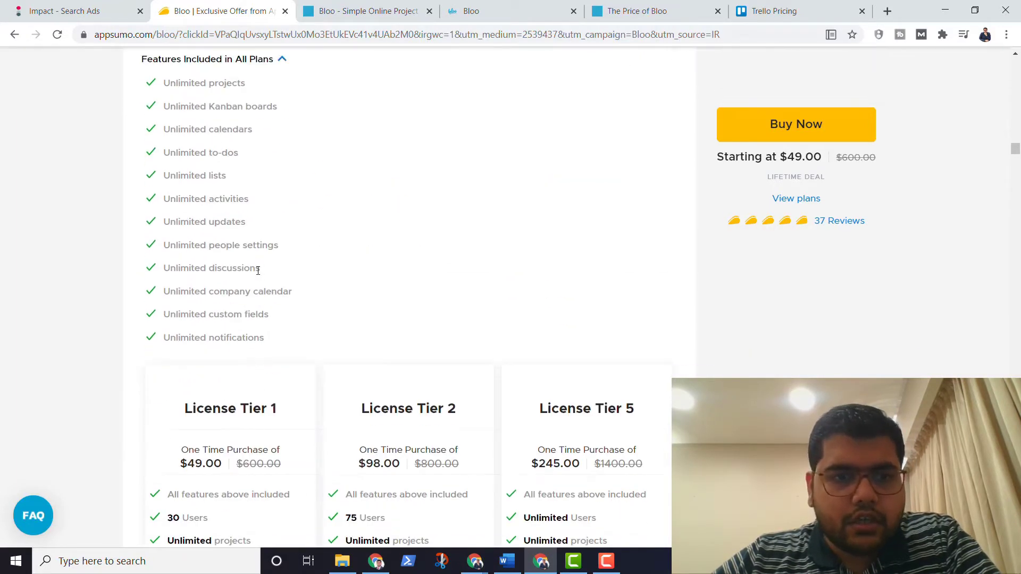
pyautogui.scroll(-10, 257, 274)
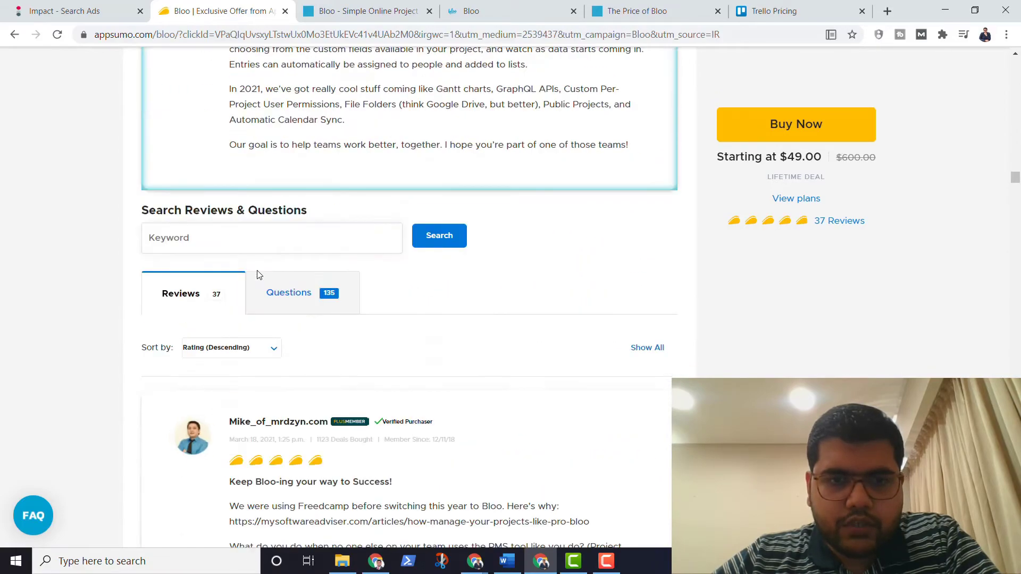
pyautogui.scroll(3, 258, 274)
pyautogui.scroll(-9, 258, 274)
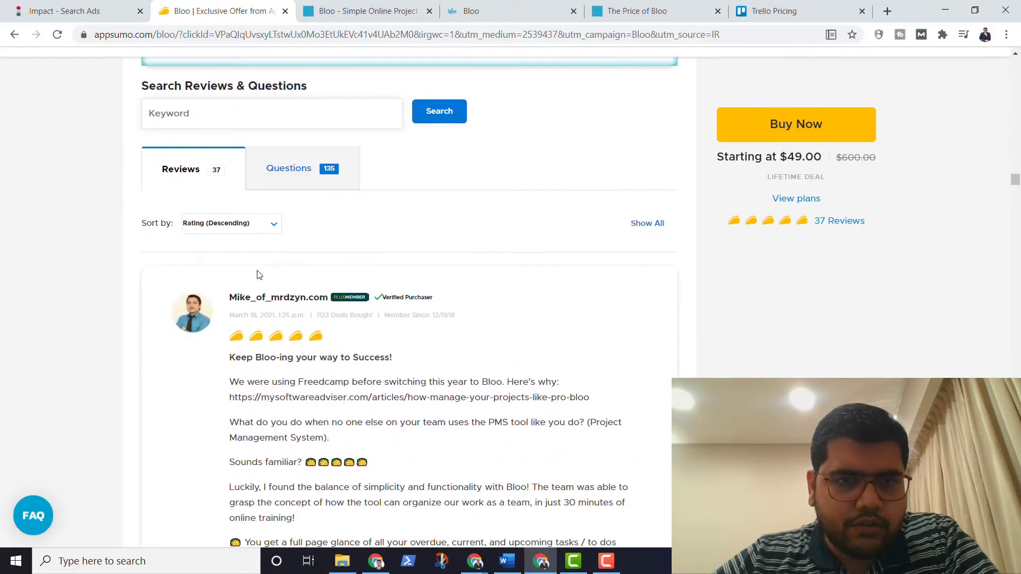
pyautogui.scroll(10, 257, 275)
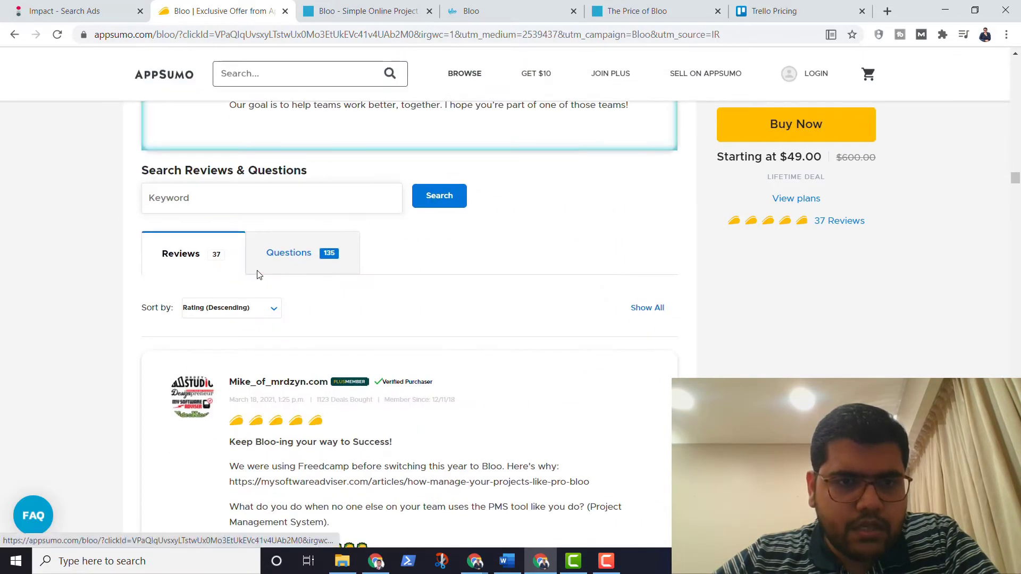
pyautogui.scroll(-3, 257, 274)
pyautogui.scroll(-4, 258, 271)
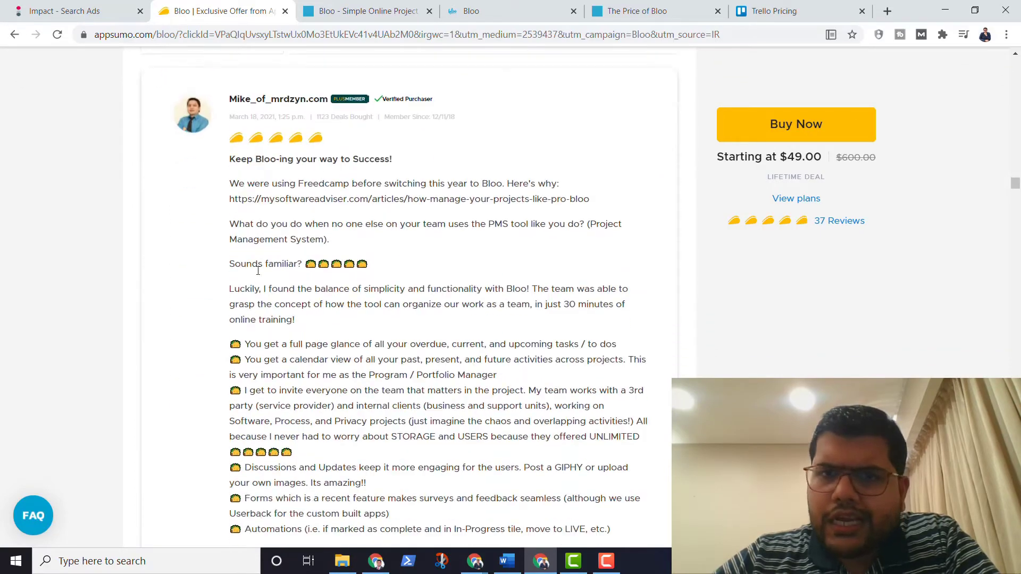
pyautogui.scroll(15, 258, 271)
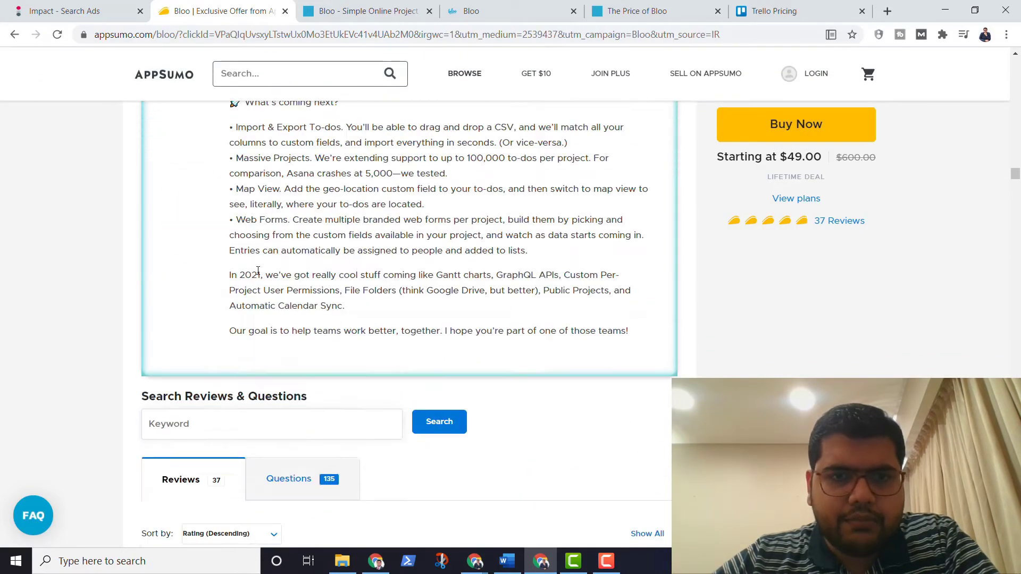
pyautogui.scroll(-15, 258, 270)
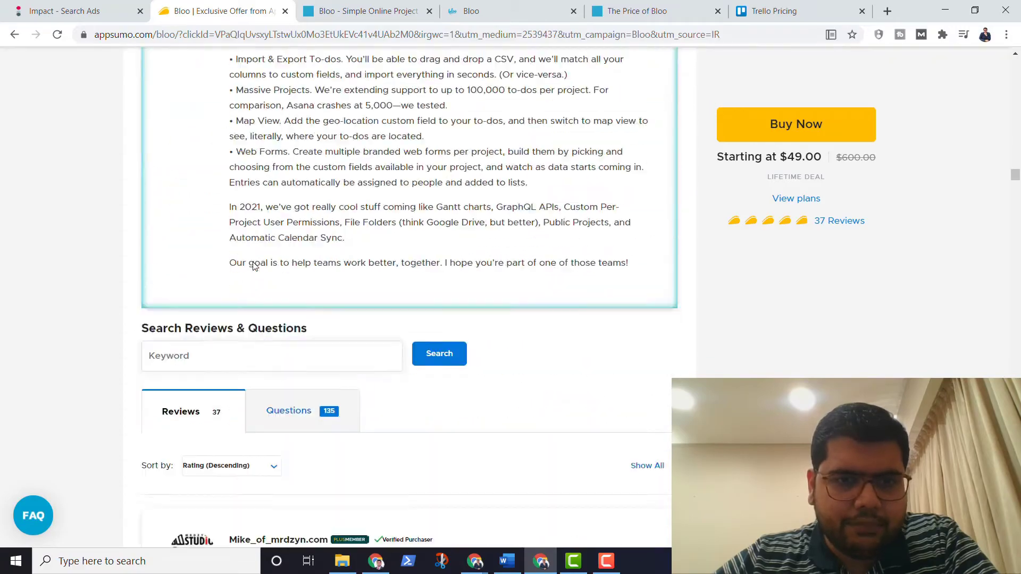
pyautogui.scroll(-18, 254, 261)
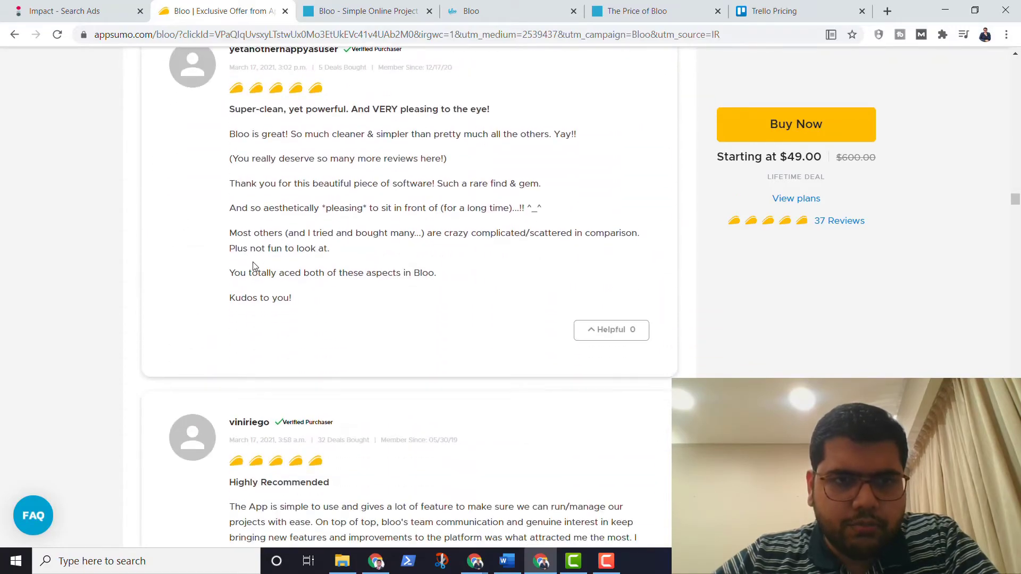
pyautogui.scroll(20, 253, 261)
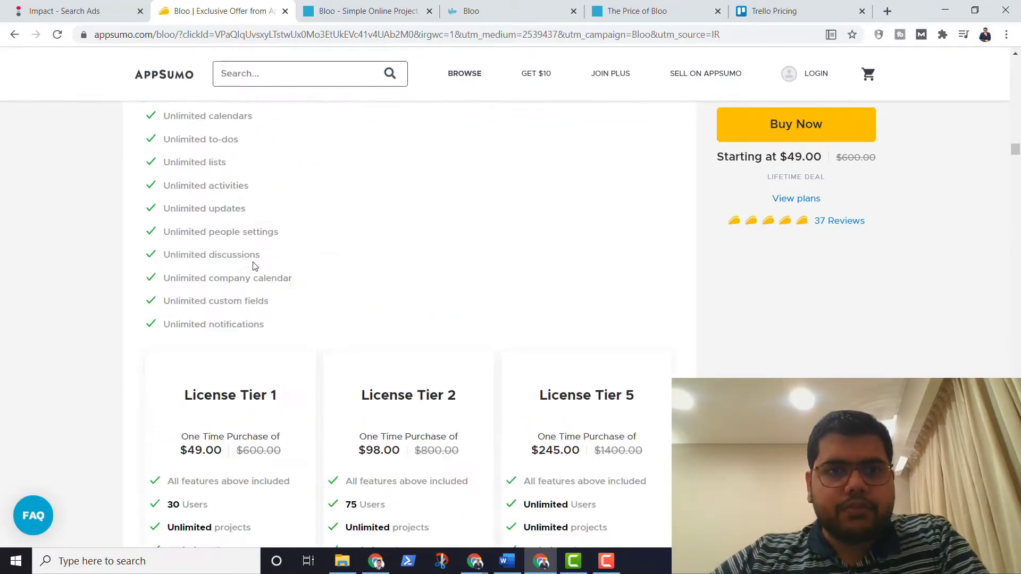
pyautogui.scroll(15, 253, 266)
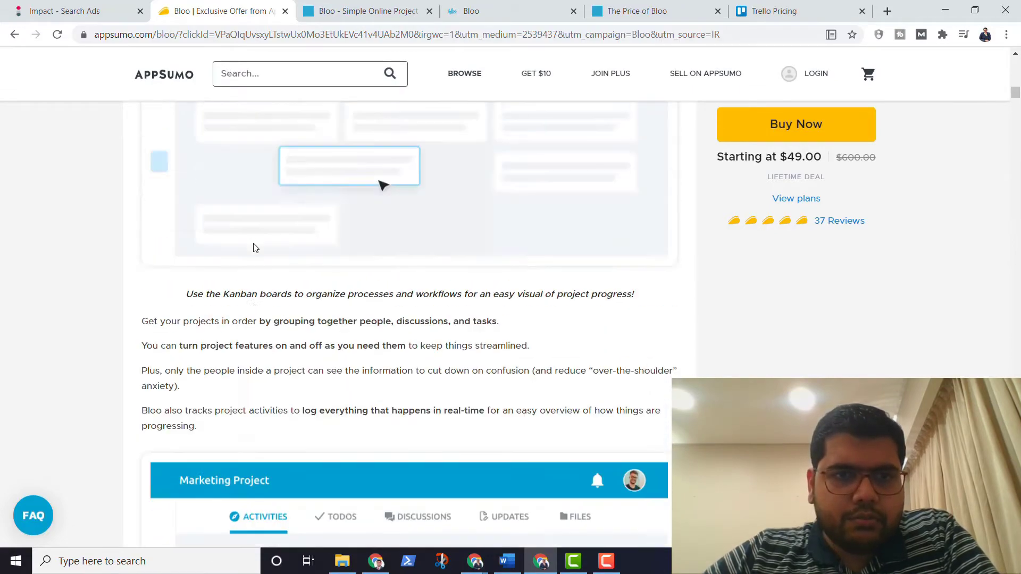
pyautogui.scroll(1, 253, 248)
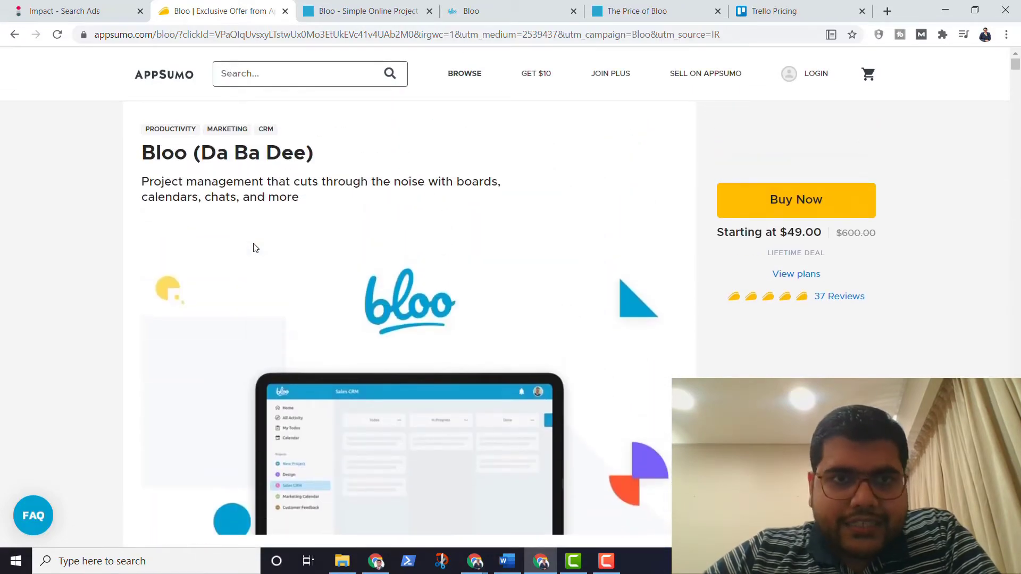
pyautogui.click(515, 1)
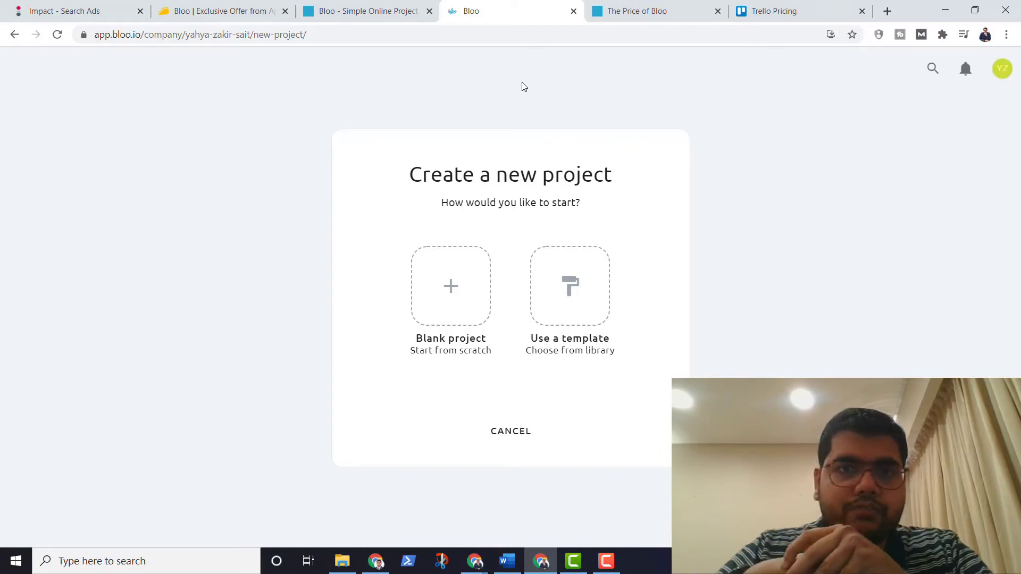
pyautogui.click(210, 12)
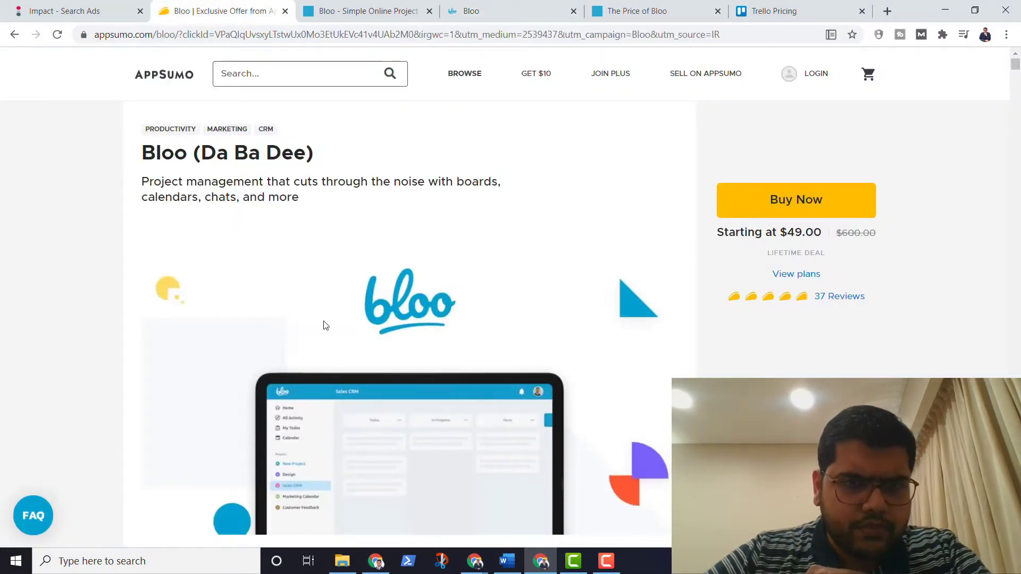
pyautogui.scroll(-5, 324, 321)
pyautogui.scroll(-20, 324, 321)
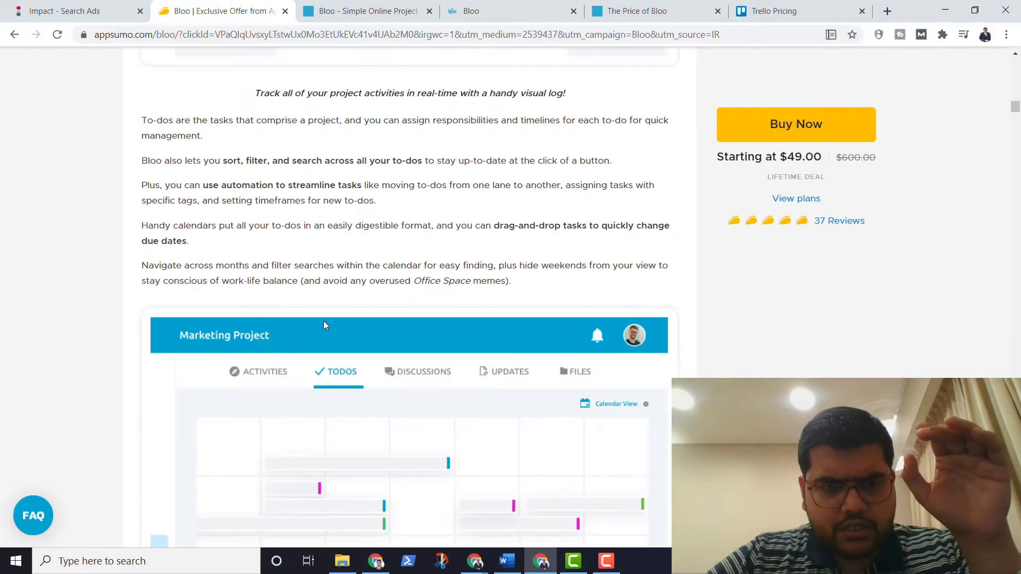
pyautogui.scroll(-20, 326, 325)
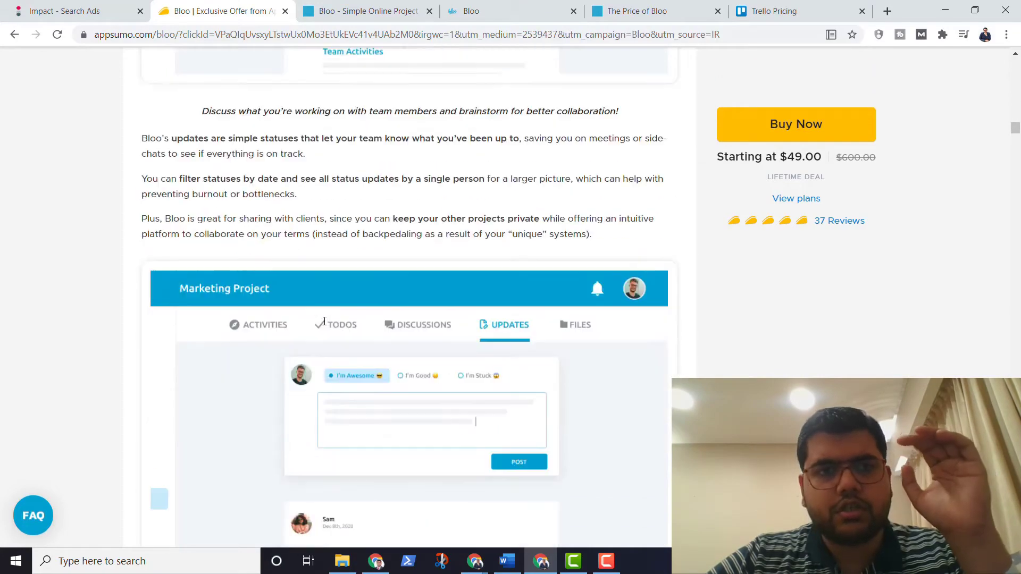
pyautogui.scroll(-15, 326, 325)
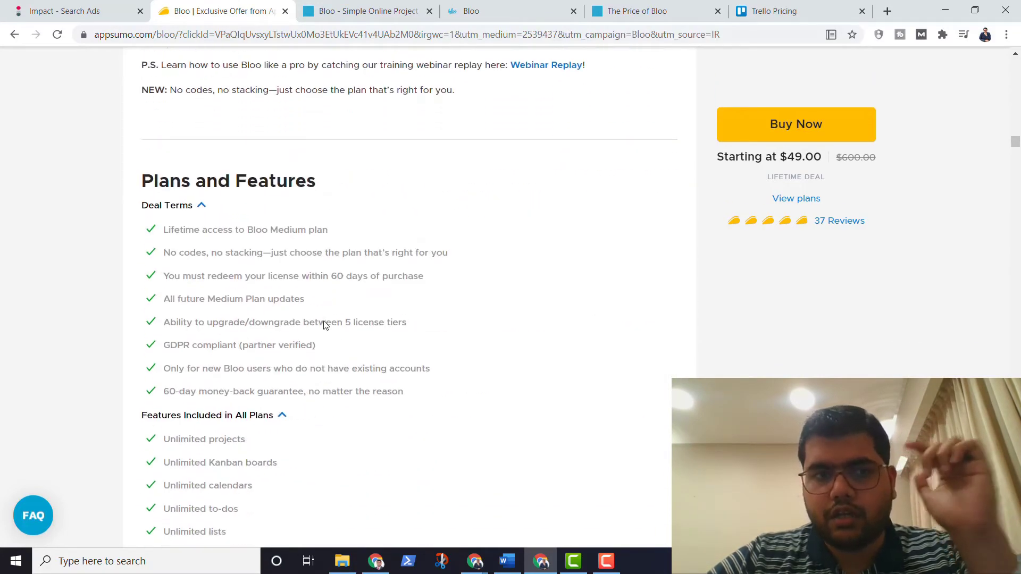
pyautogui.scroll(-1, 326, 326)
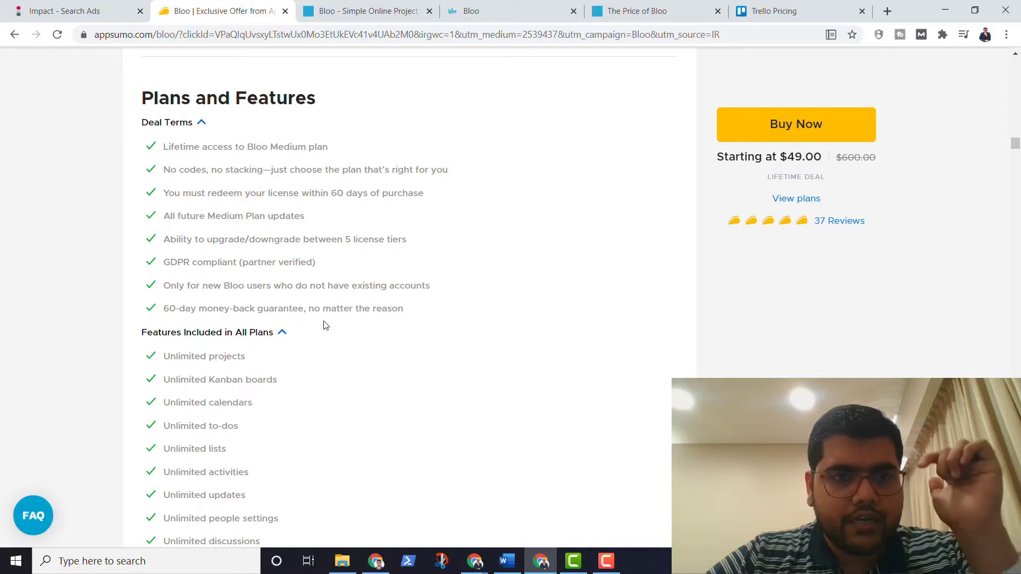
pyautogui.scroll(-1, 300, 248)
pyautogui.scroll(-1, 300, 249)
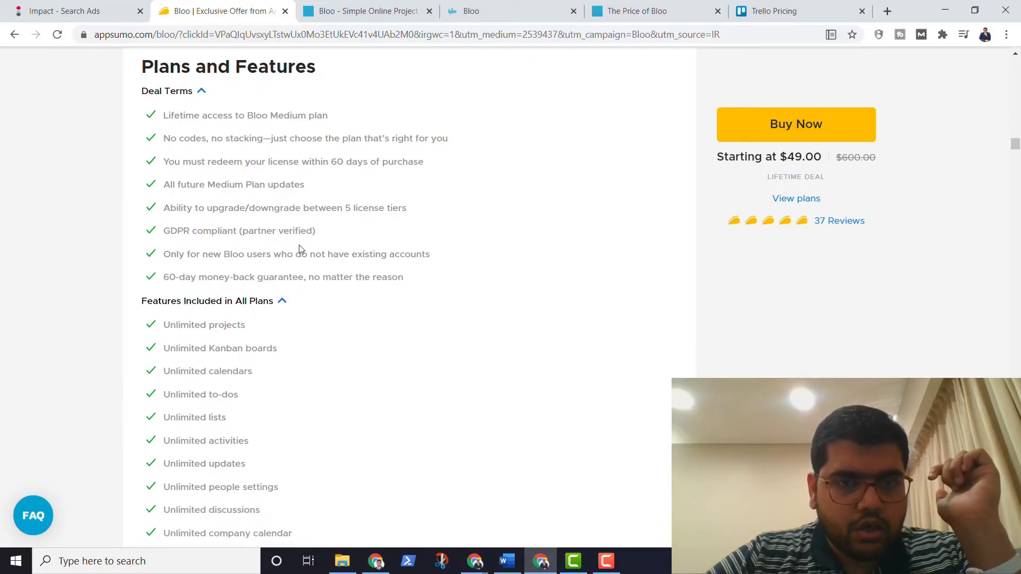
pyautogui.scroll(-1, 301, 249)
pyautogui.scroll(1, 301, 249)
pyautogui.scroll(1, 300, 249)
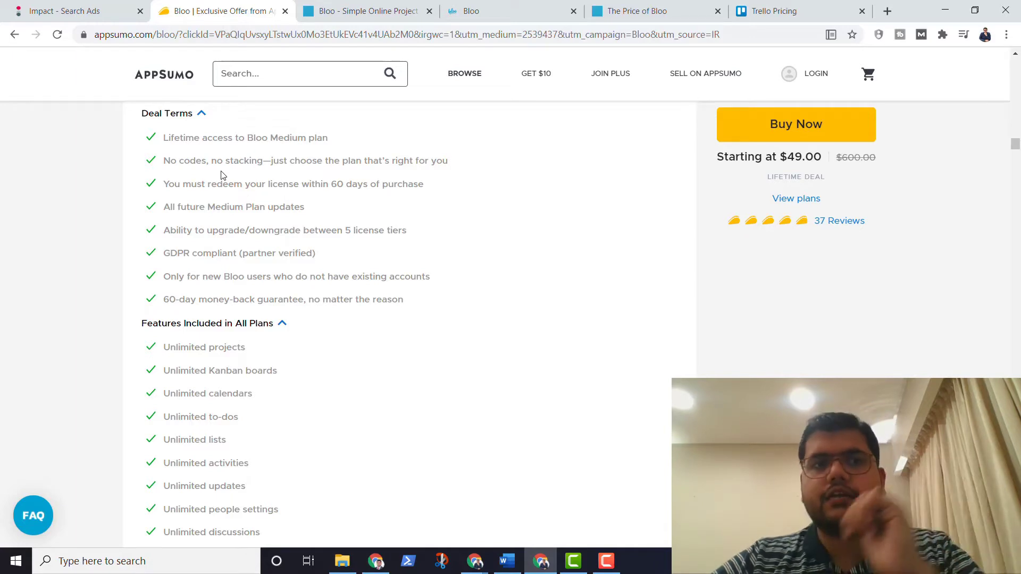
pyautogui.moveTo(170, 160); pyautogui.dragTo(250, 156)
pyautogui.click(253, 165)
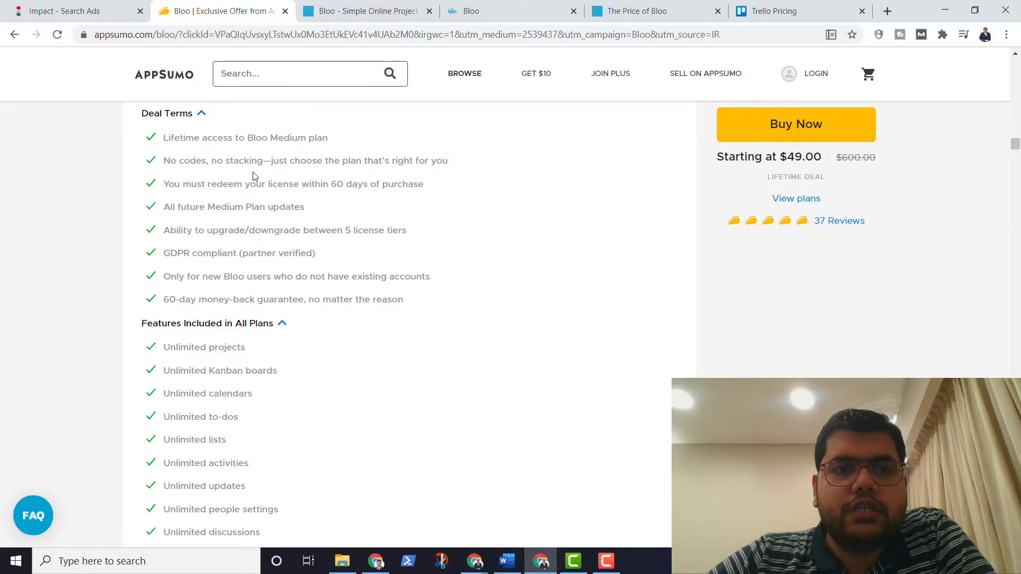
pyautogui.scroll(-8, 255, 176)
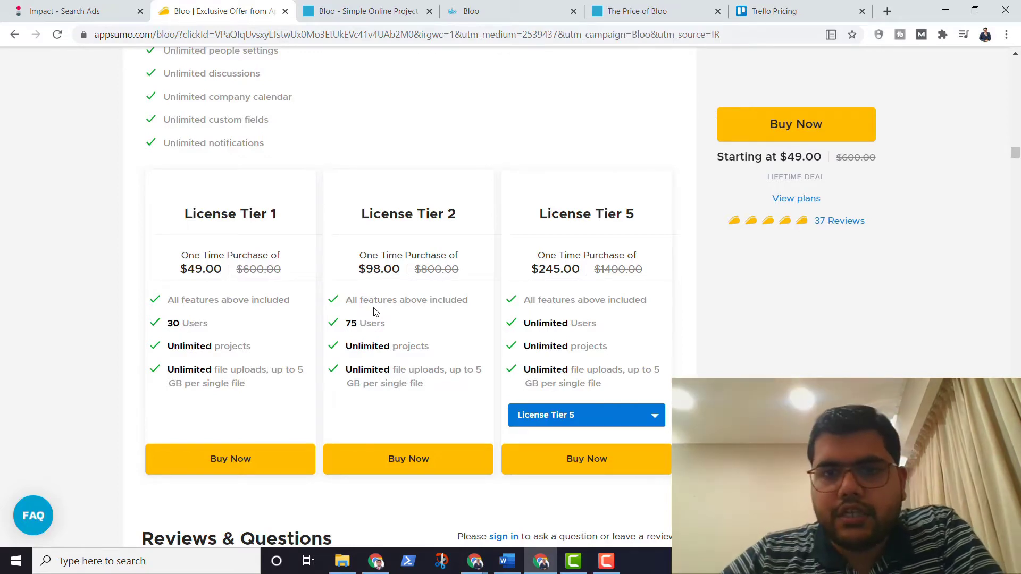
pyautogui.scroll(-3, 374, 312)
pyautogui.scroll(15, 374, 312)
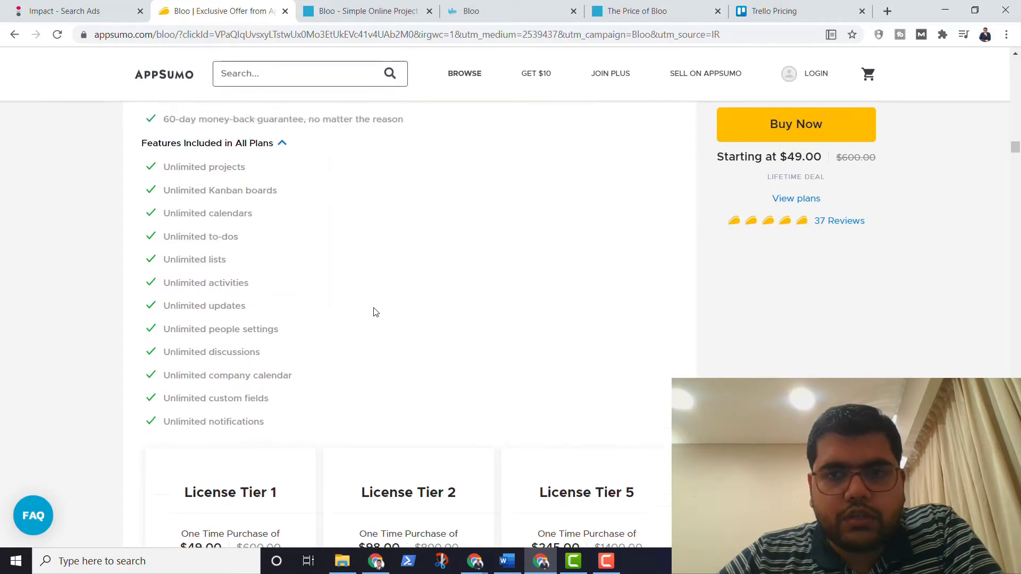
pyautogui.scroll(15, 374, 312)
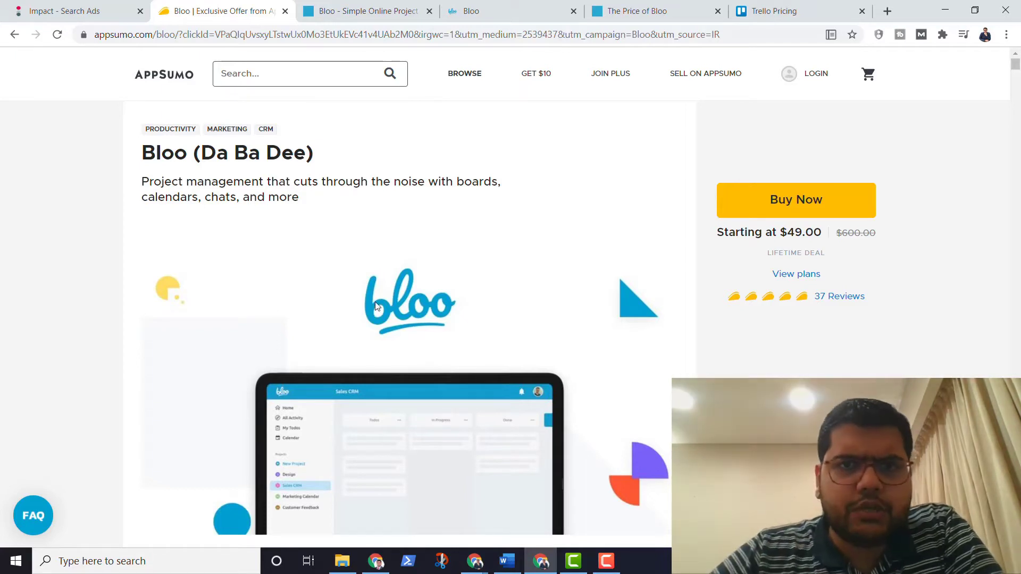
# Step: Return to Bloo's Create a new project page and choose Use a template
pyautogui.click(523, 6)
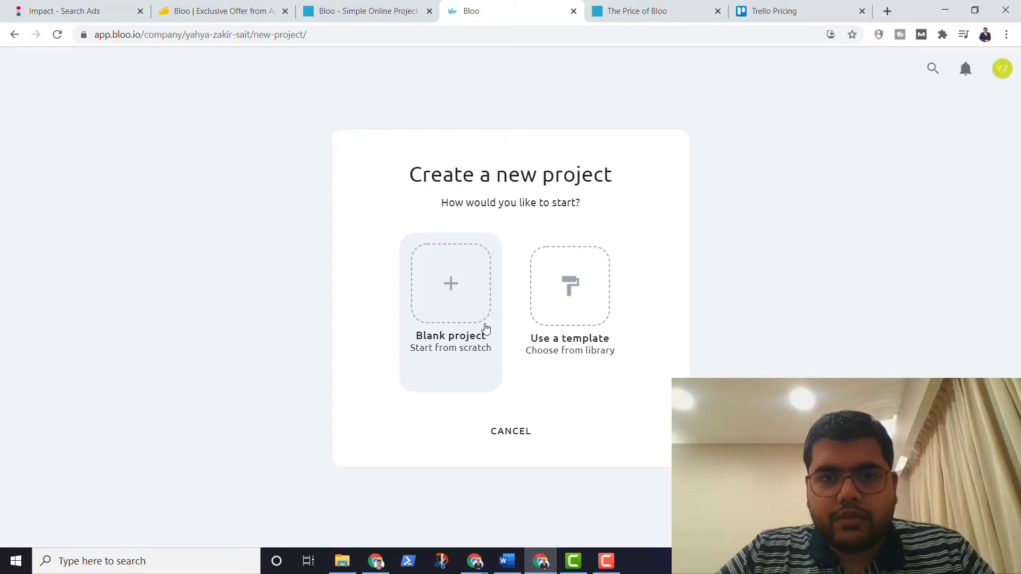
pyautogui.click(556, 325)
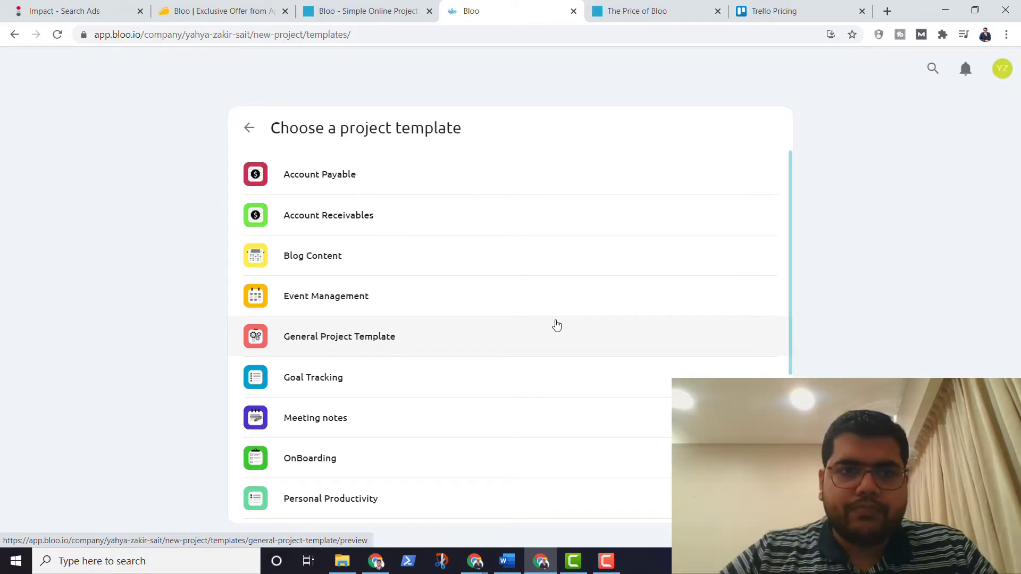
# Step: Scroll down the template list and open the Sales CRM template preview
pyautogui.scroll(-1, 555, 324)
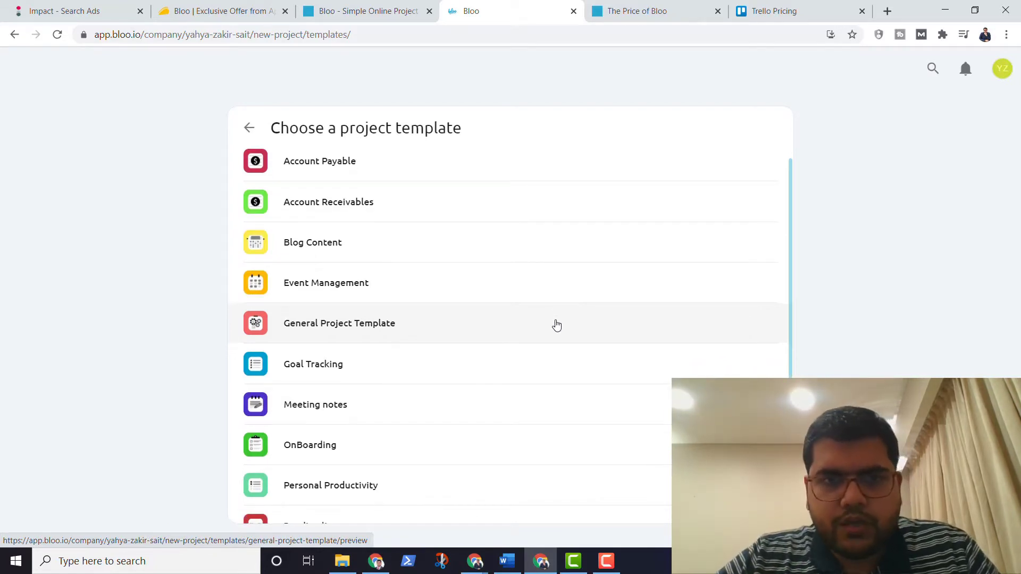
pyautogui.scroll(-1, 525, 269)
pyautogui.scroll(-1, 526, 269)
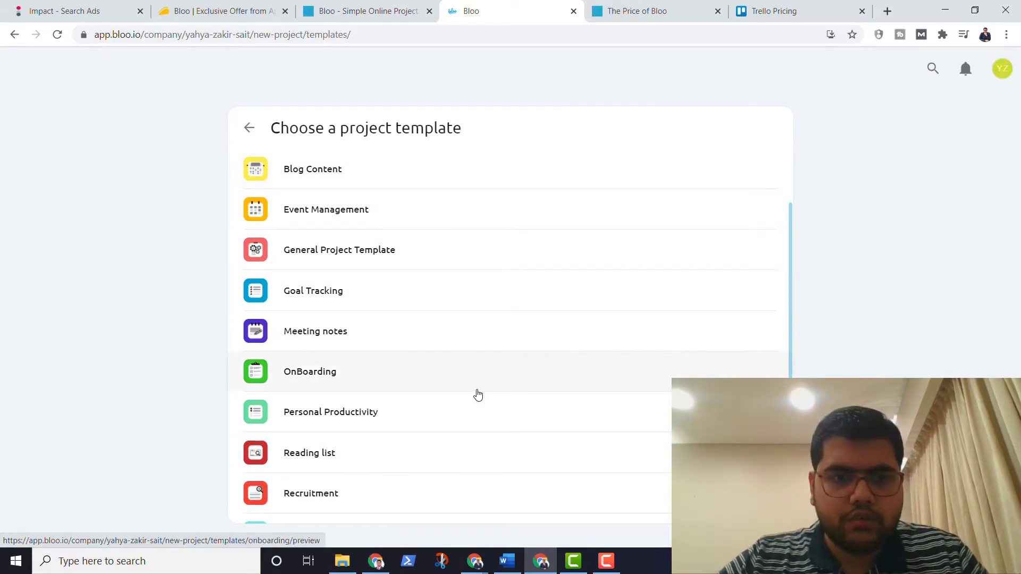
pyautogui.scroll(-3, 477, 394)
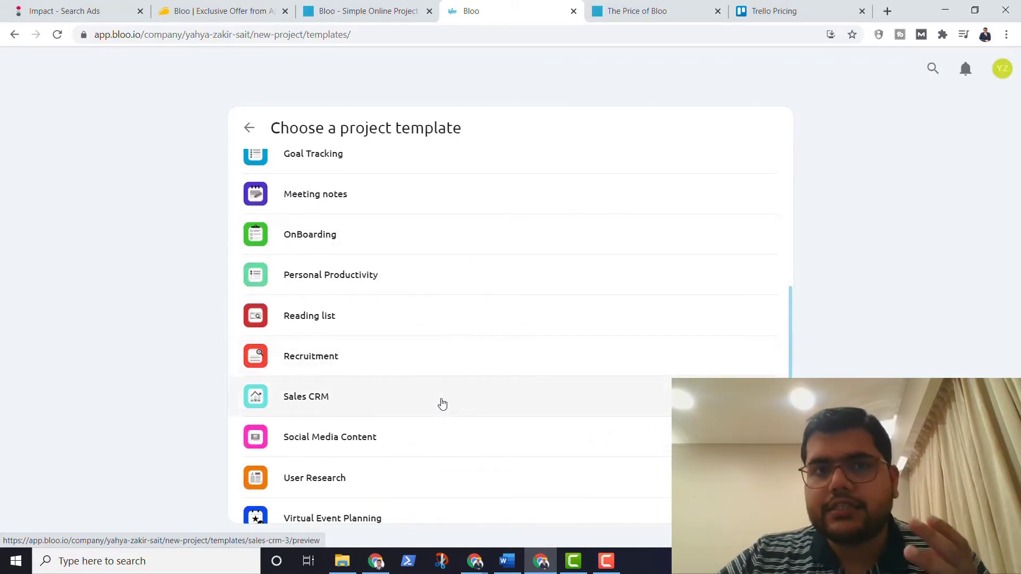
pyautogui.scroll(-1, 436, 432)
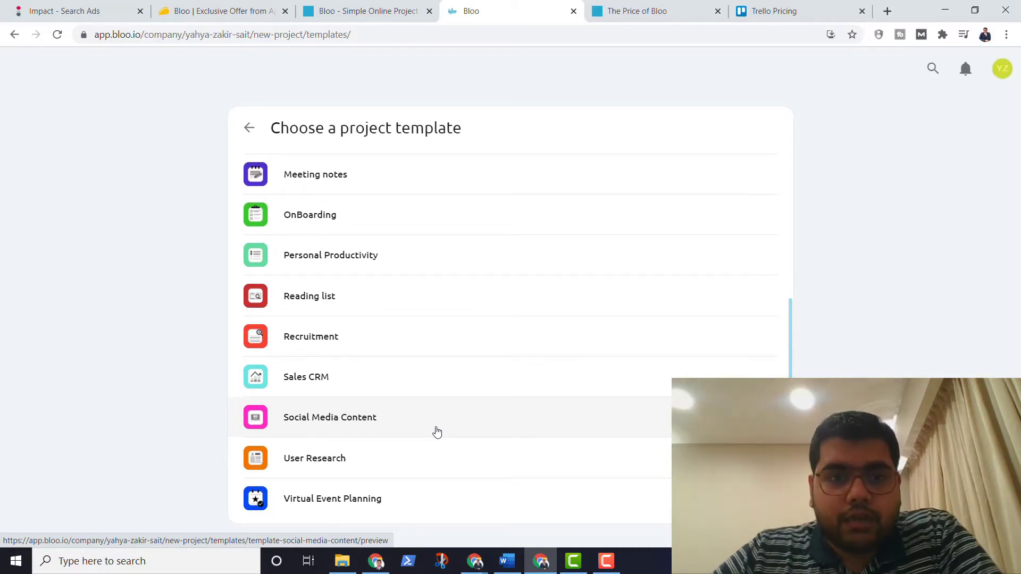
pyautogui.click(390, 389)
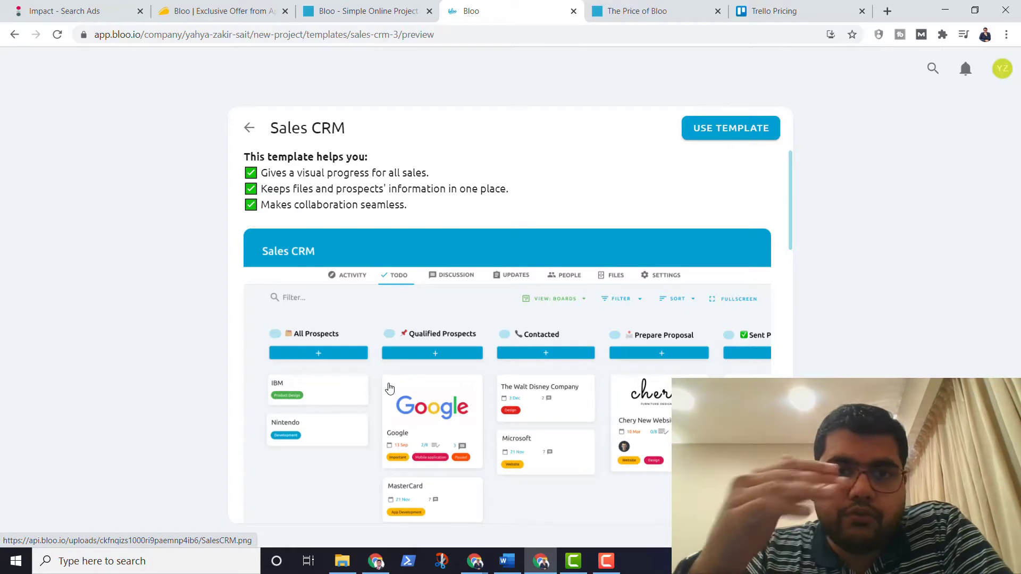
# Step: Scroll through the Sales CRM preview to read its benefits and sample prospect board
pyautogui.scroll(-2, 389, 389)
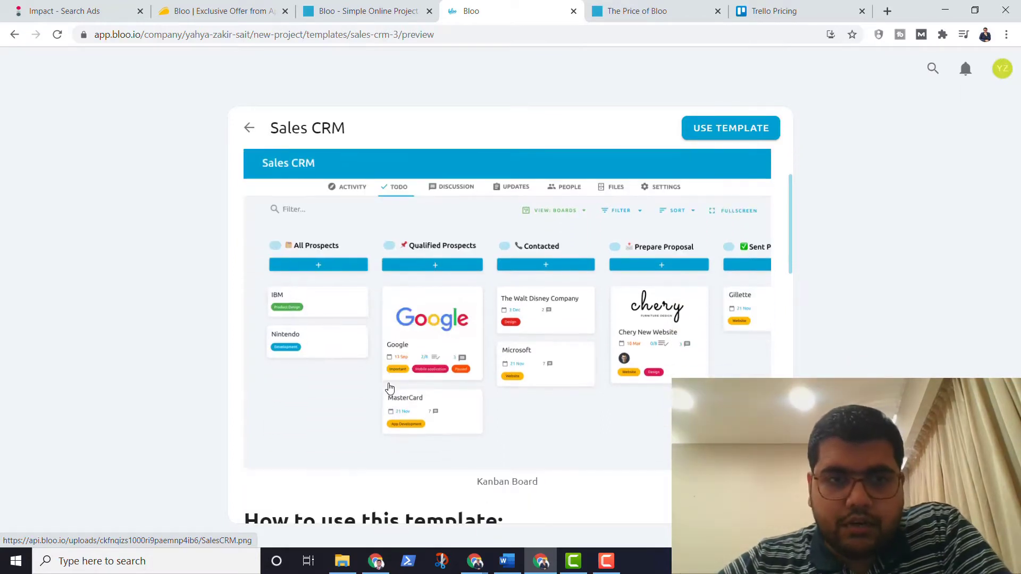
pyautogui.scroll(1, 390, 389)
pyautogui.scroll(-1, 390, 389)
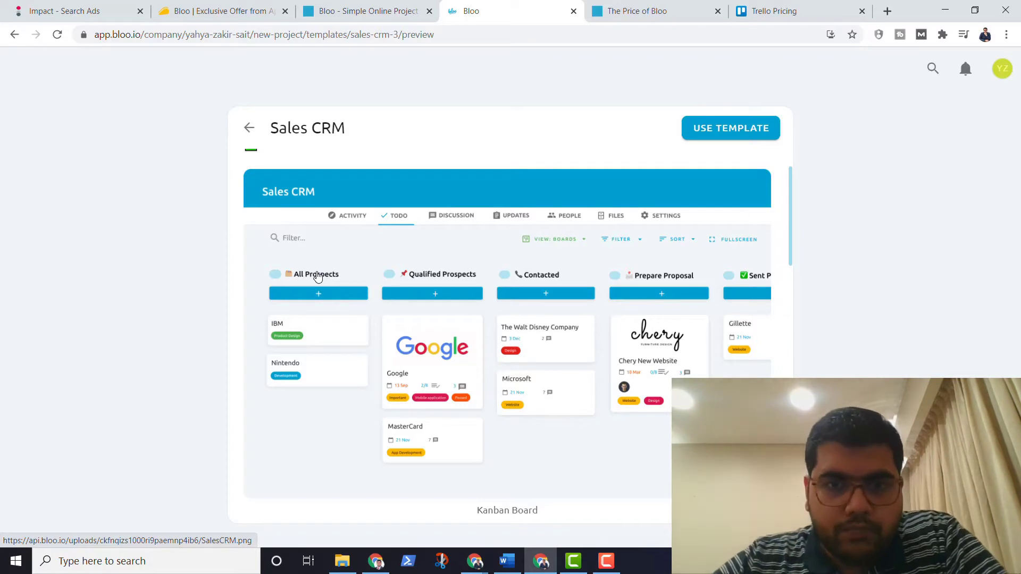
pyautogui.scroll(-2, 318, 277)
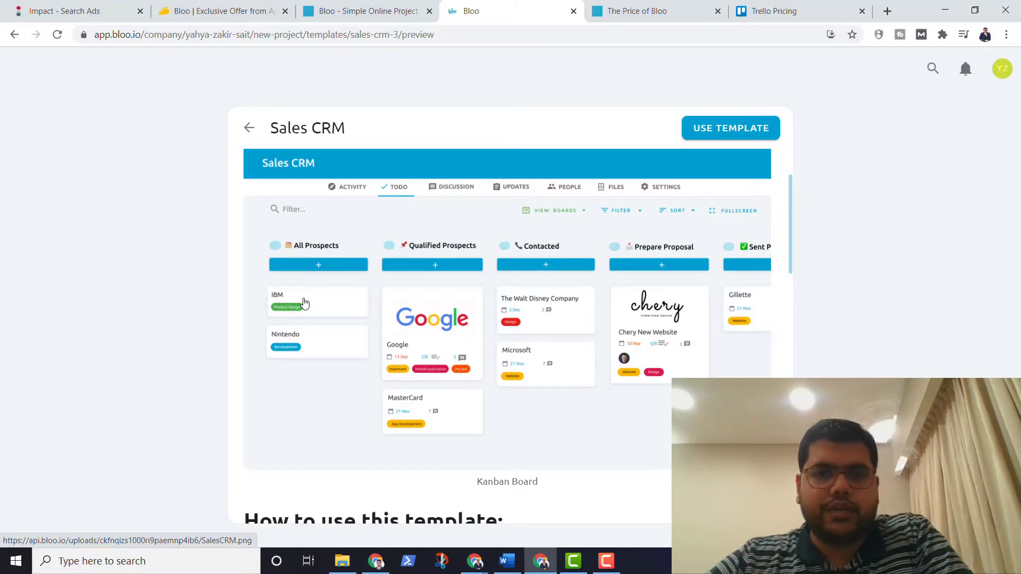
pyautogui.scroll(-2, 303, 302)
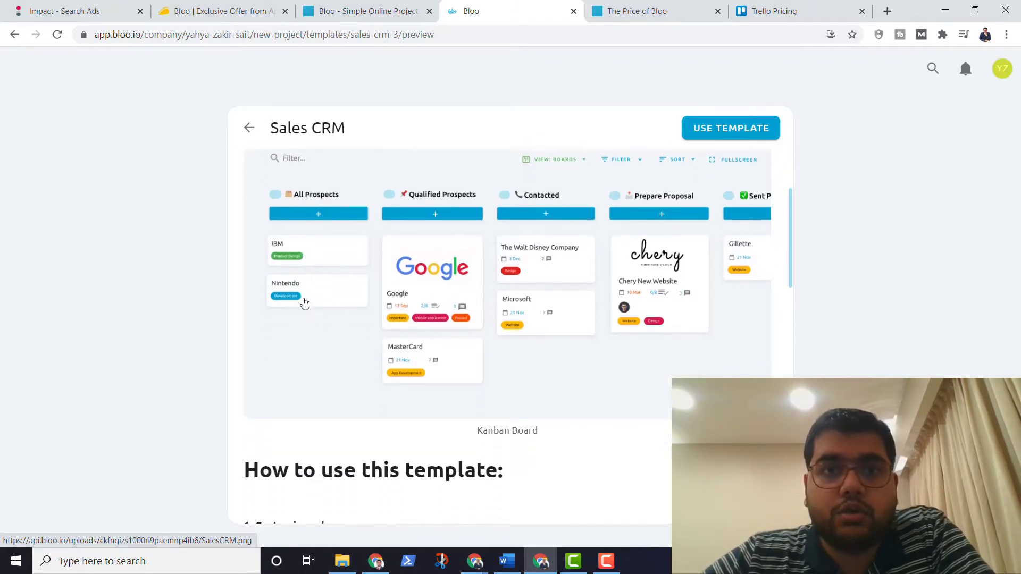
pyautogui.scroll(-6, 304, 302)
pyautogui.scroll(8, 304, 303)
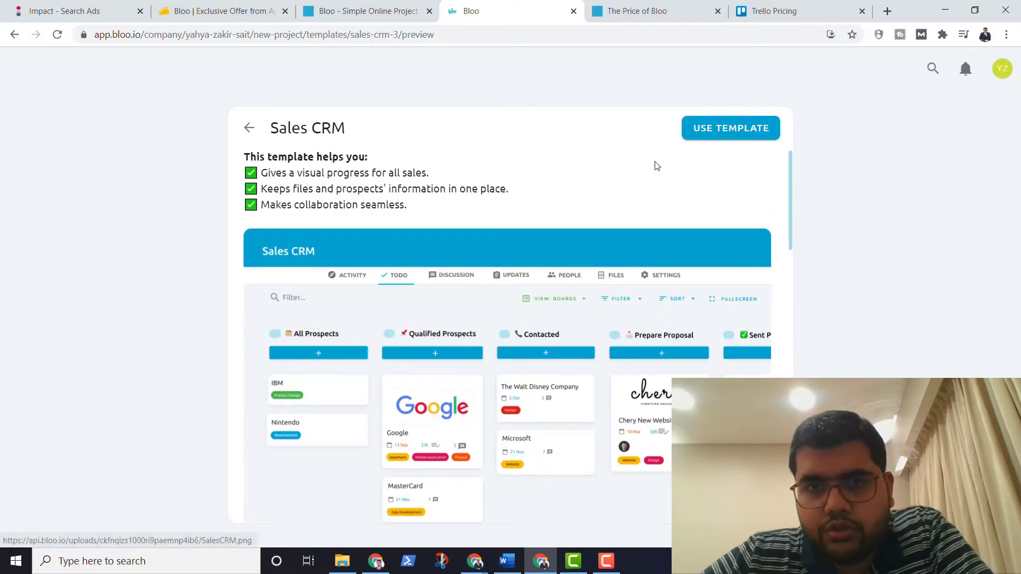
# Step: Use the Sales CRM template and name the new project 'Sales'
pyautogui.click(710, 129)
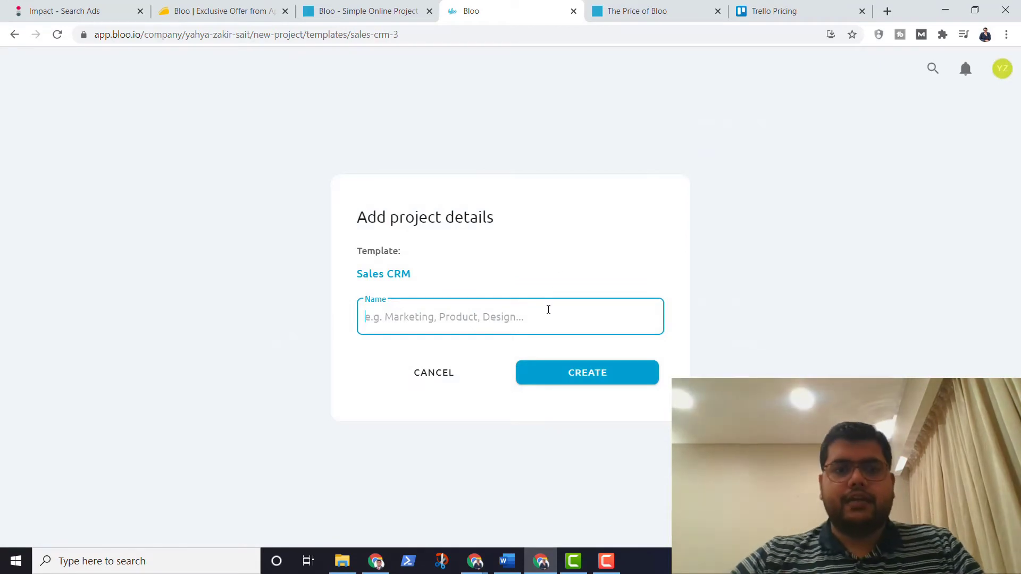
pyautogui.write('Sales')
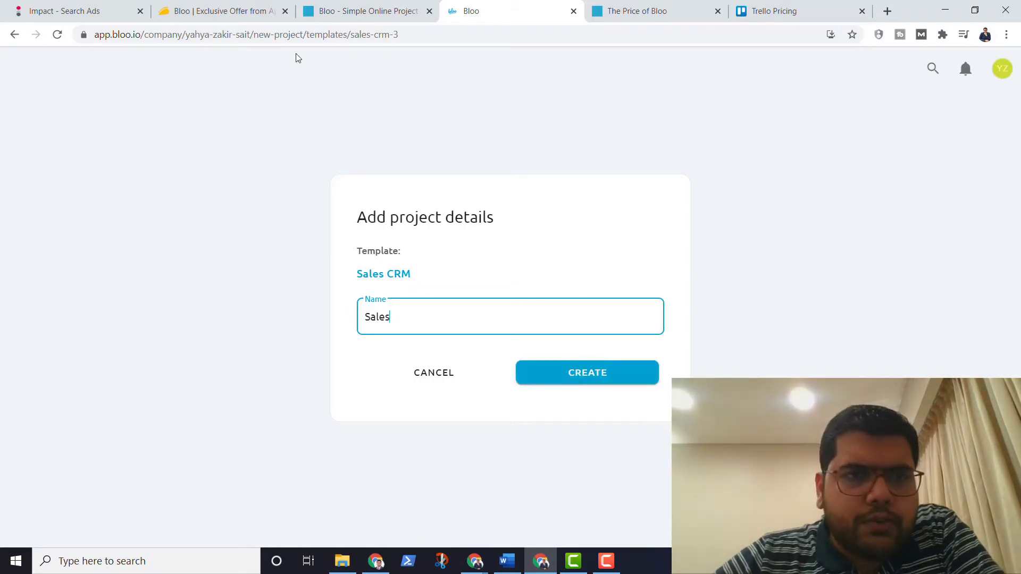
# Step: Review the License Tier pricing cards on AppSumo's Bloo deal page, then return to the project details
pyautogui.click(249, 12)
pyautogui.scroll(-5, 376, 297)
pyautogui.scroll(-20, 375, 297)
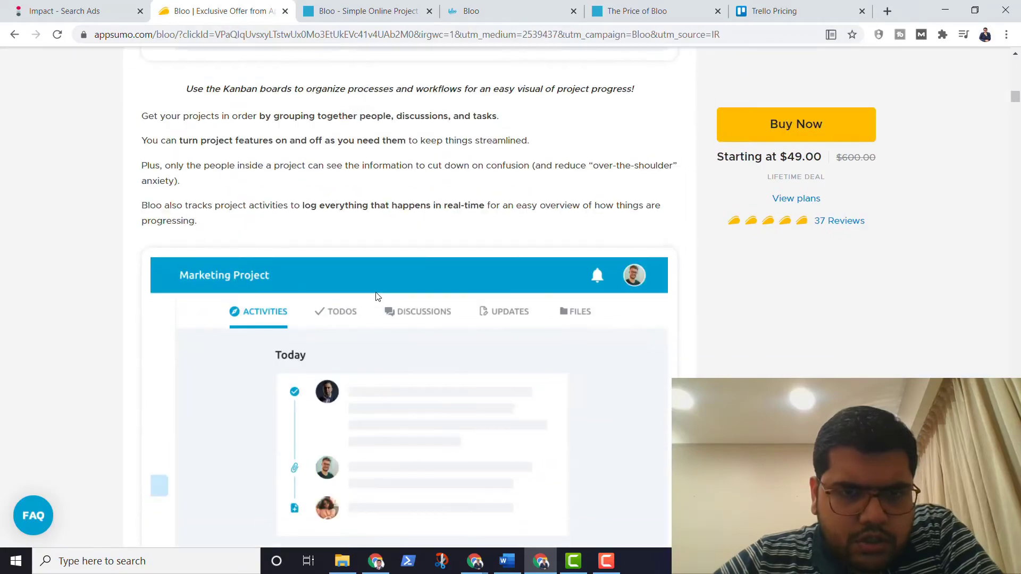
pyautogui.scroll(-20, 376, 297)
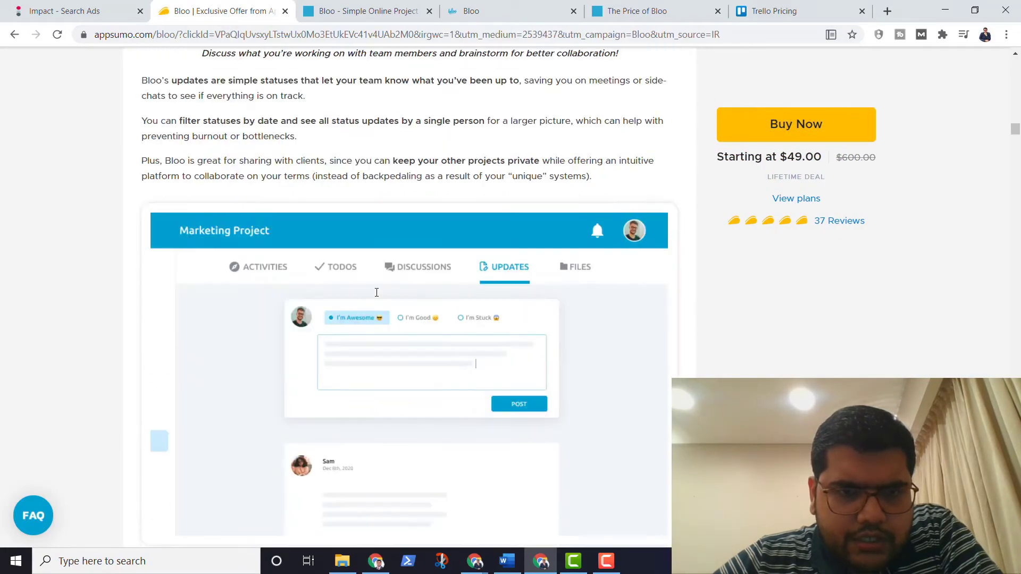
pyautogui.scroll(-1, 375, 297)
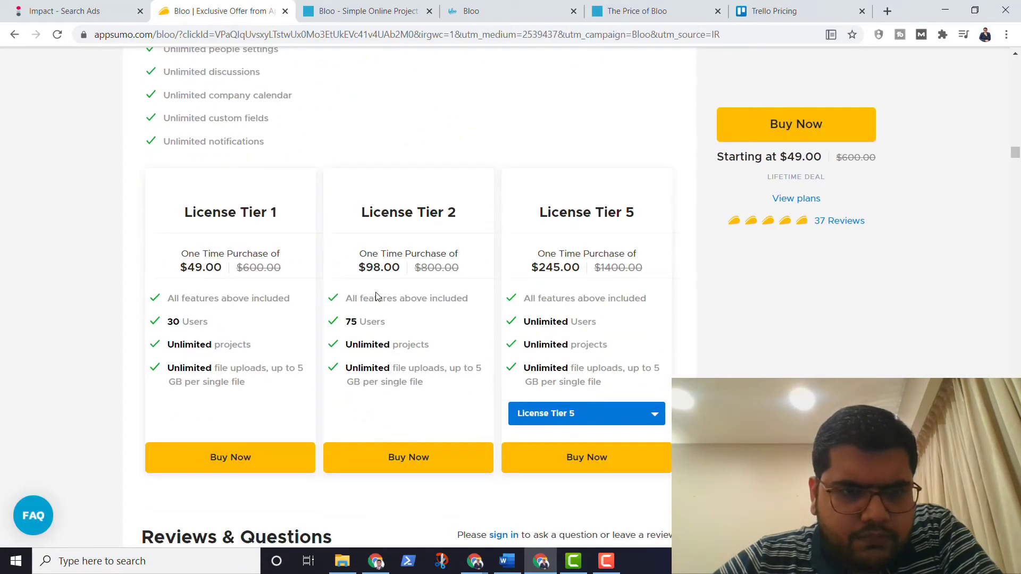
pyautogui.scroll(10, 417, 339)
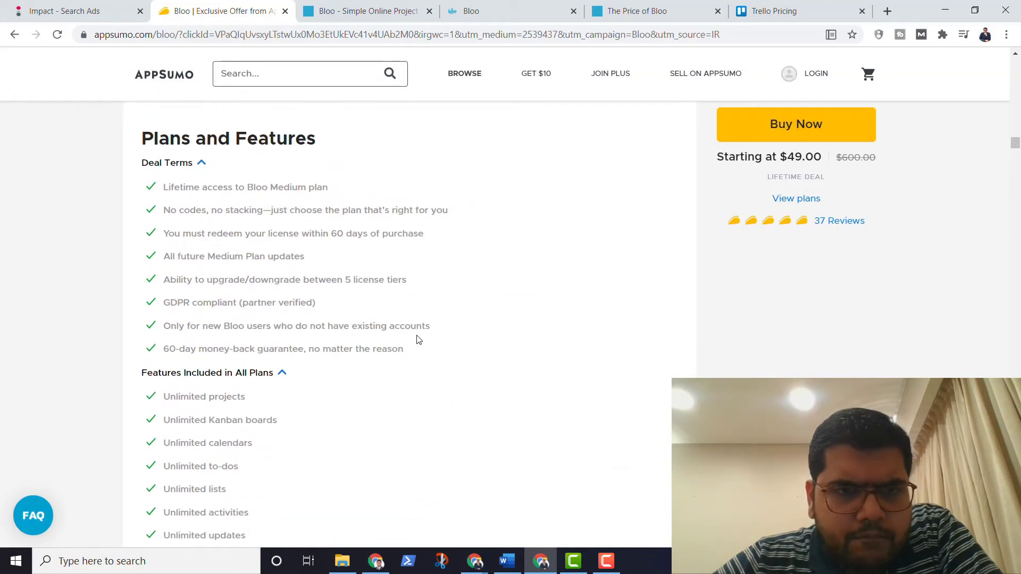
pyautogui.scroll(-8, 418, 339)
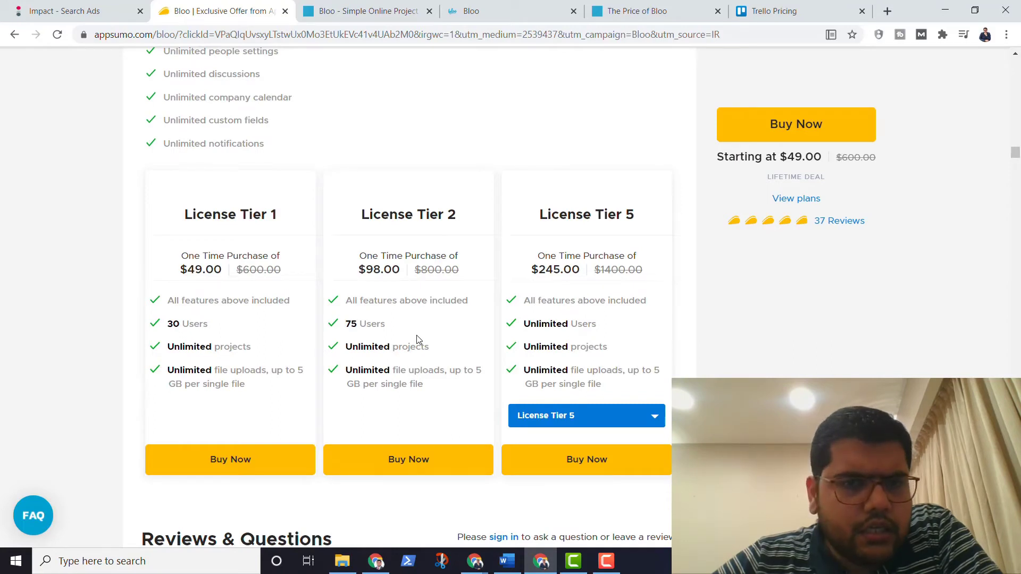
pyautogui.scroll(-1, 417, 339)
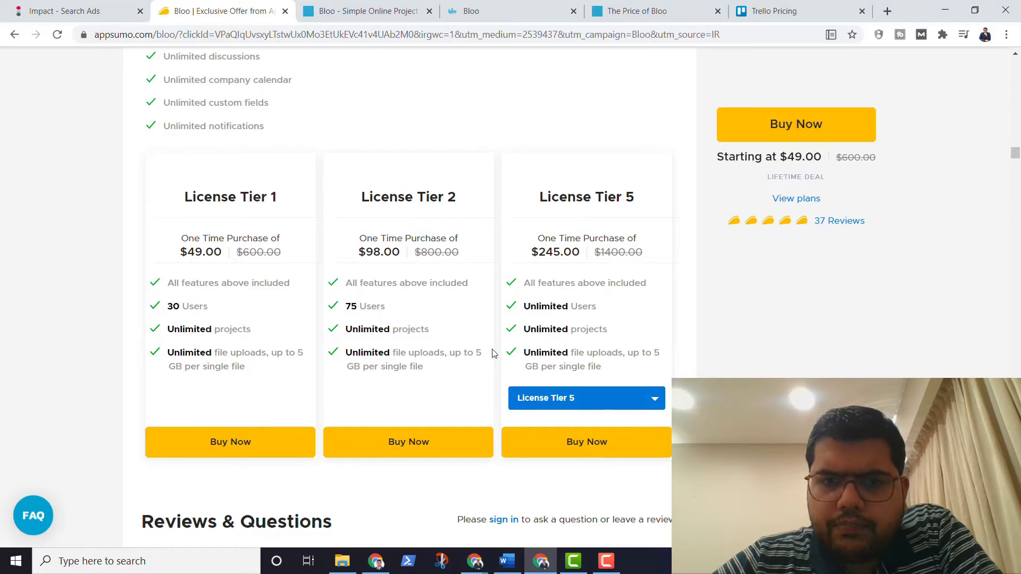
pyautogui.scroll(-1, 493, 353)
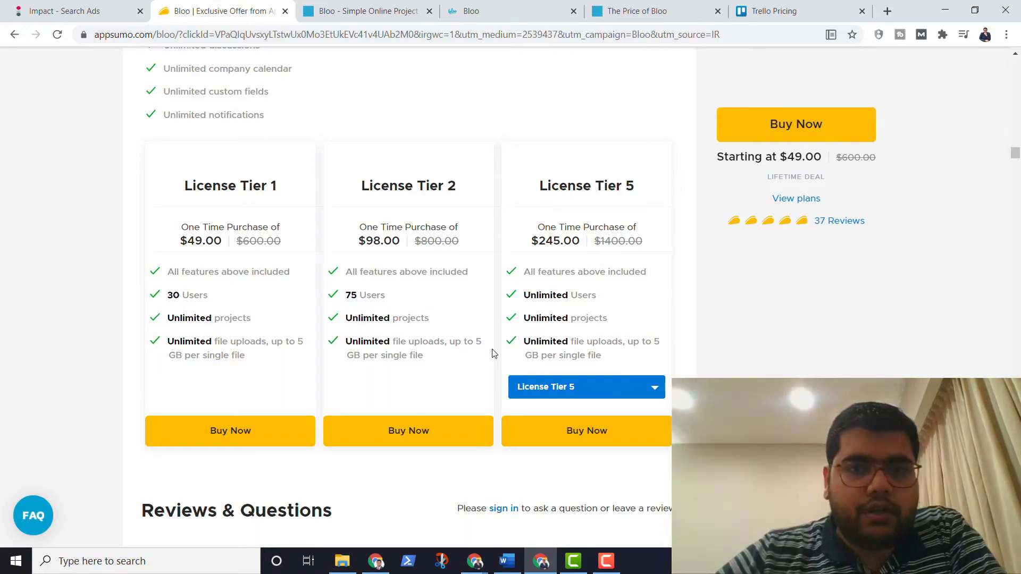
pyautogui.scroll(15, 486, 288)
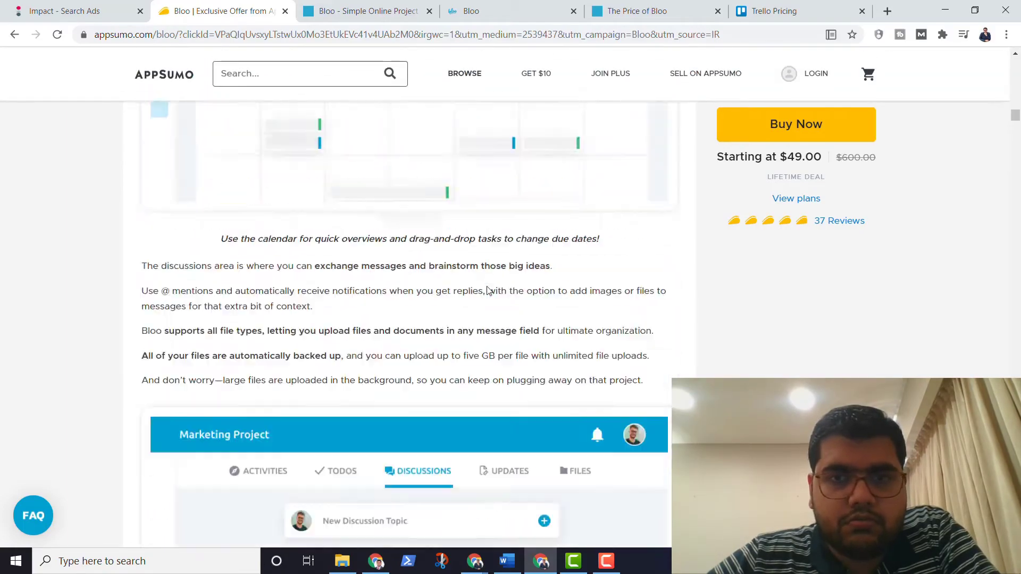
pyautogui.scroll(12, 486, 288)
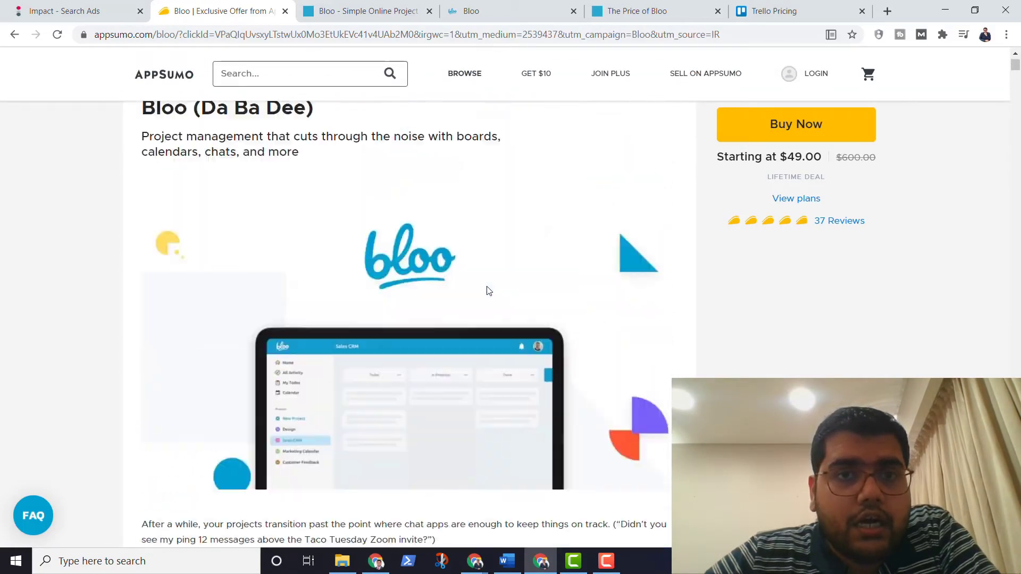
pyautogui.click(506, 6)
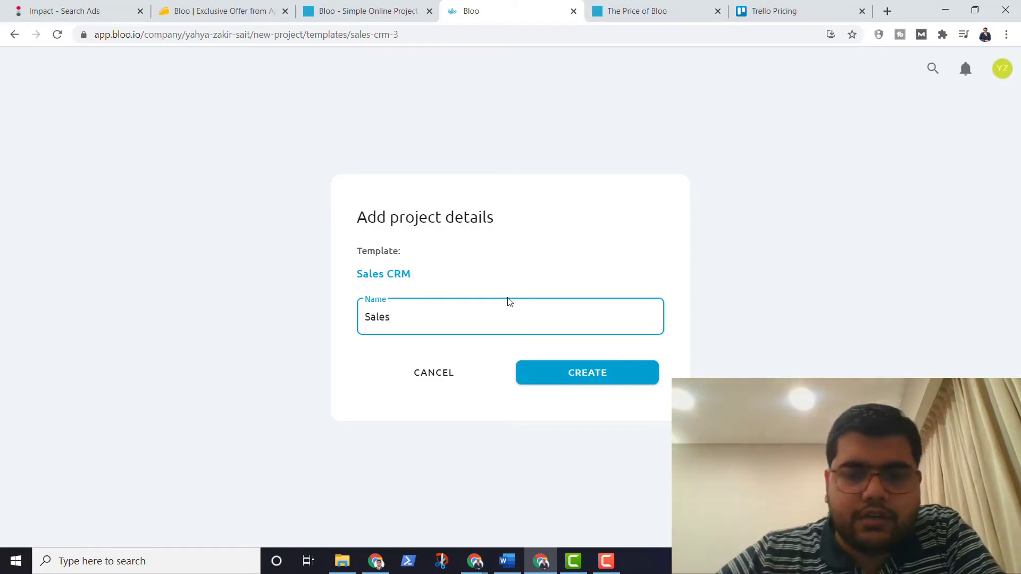
# Step: Confirm creation of the Sales project from the Sales CRM template
pyautogui.click(532, 379)
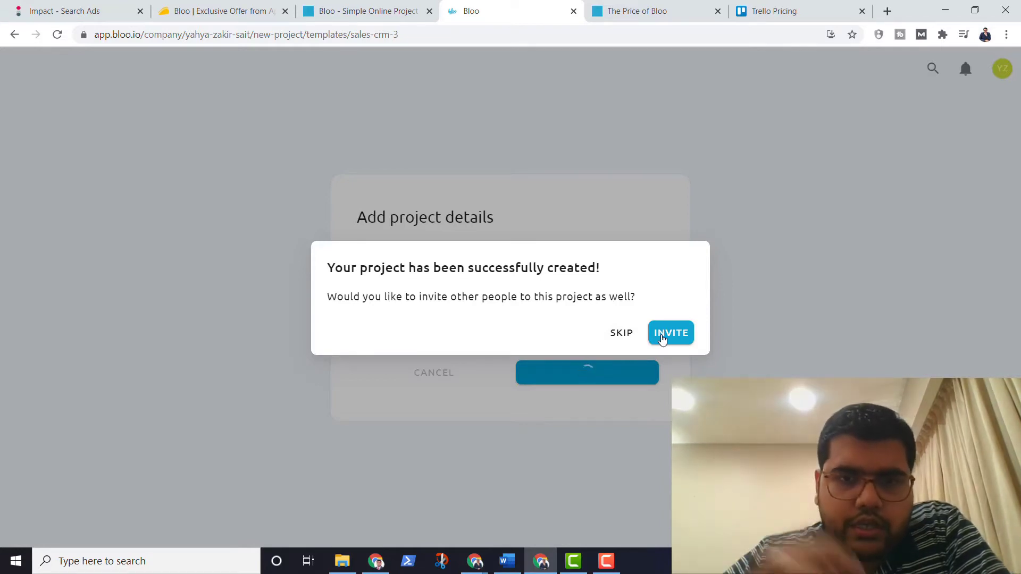
# Step: Choose to invite people to the Sales project and decline the Welcome to Bloo quick guide
pyautogui.click(662, 339)
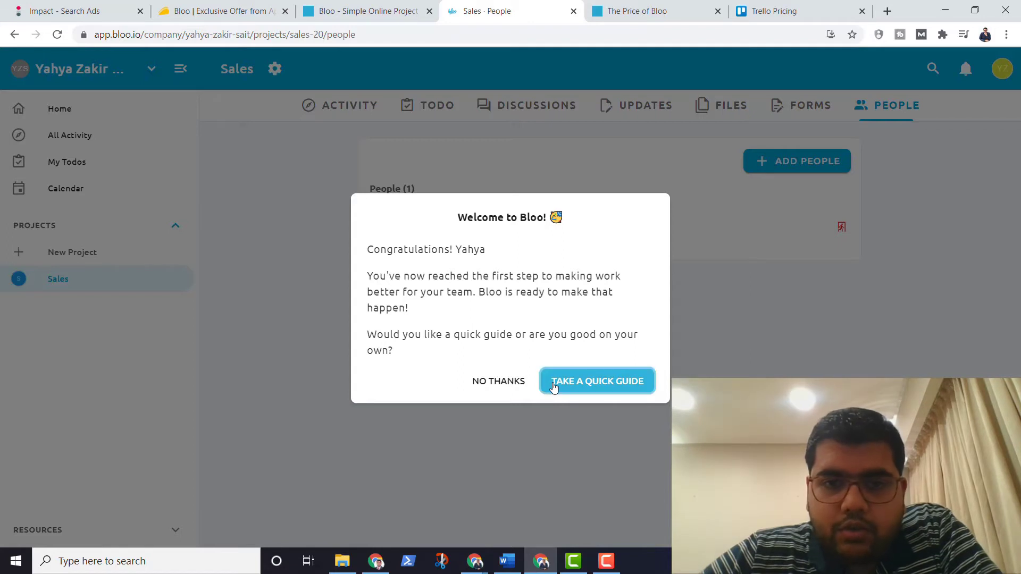
pyautogui.click(498, 381)
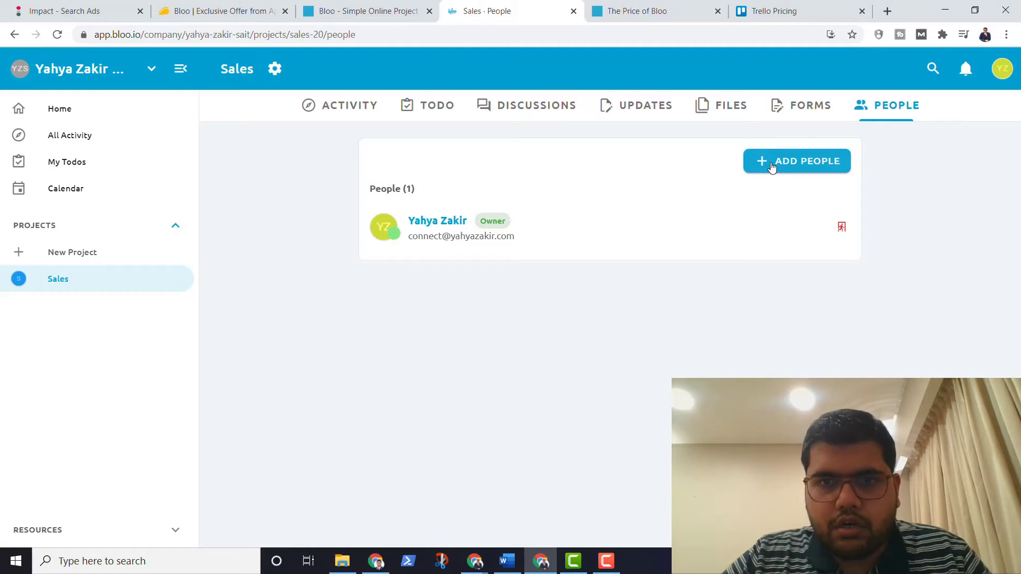
# Step: Start adding people to the Sales project with the Member role
pyautogui.click(772, 168)
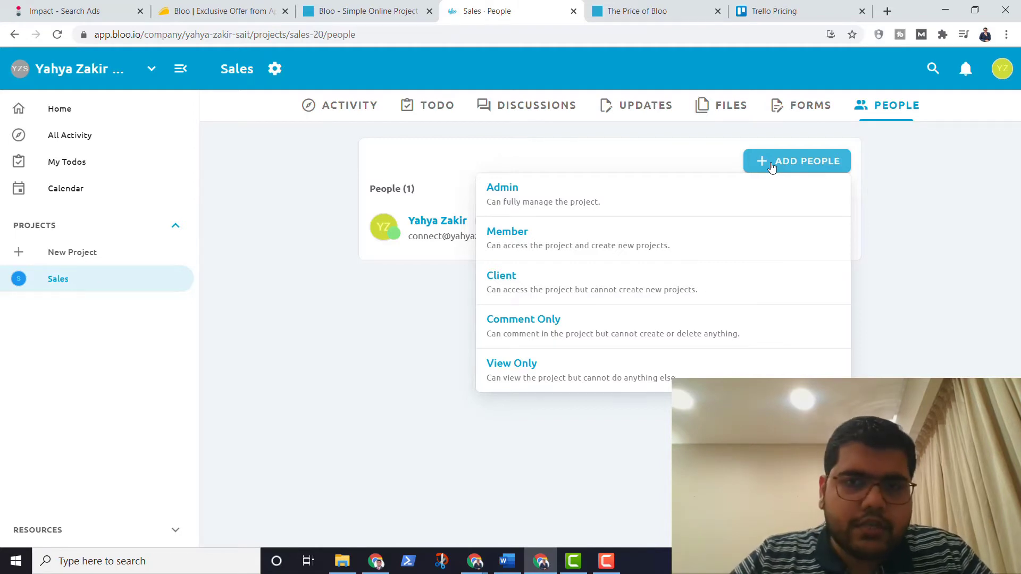
pyautogui.click(577, 254)
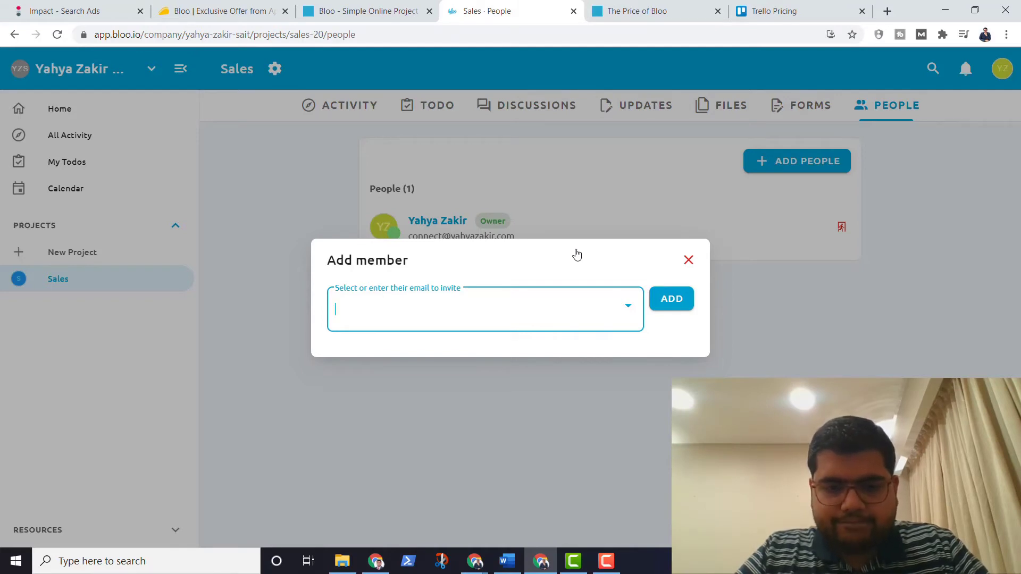
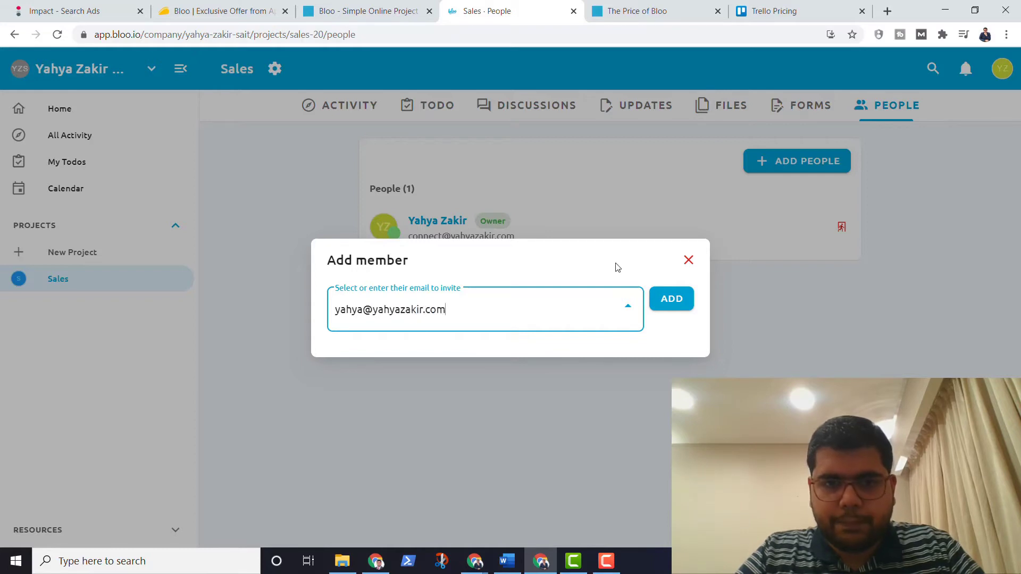
# Step: Invite a new Member by entering their e-mail address, creating a pending invitation
pyautogui.click(673, 298)
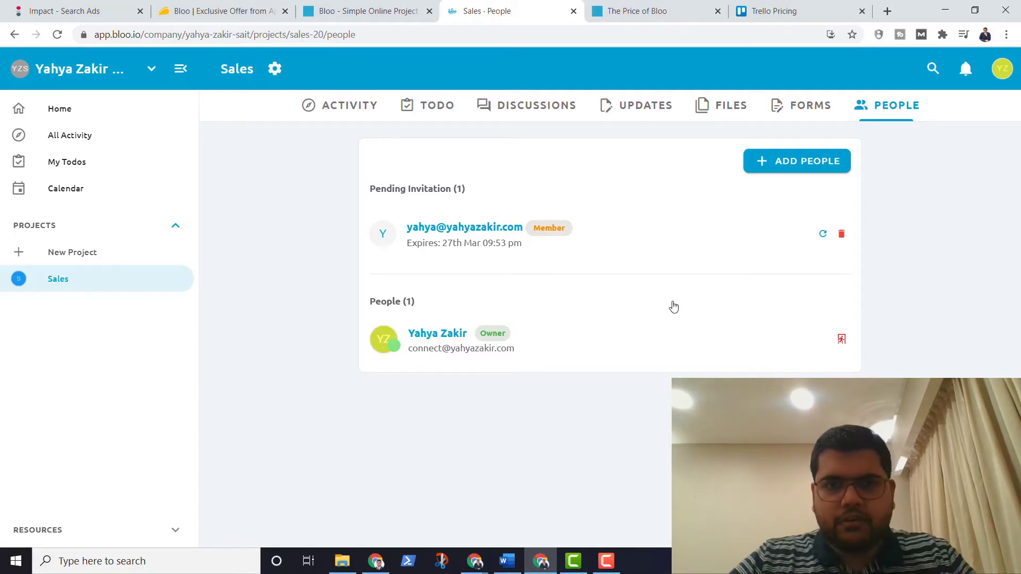
# Step: Check the Activity log for the invitation, then switch to the Todo Kanban board
pyautogui.click(342, 110)
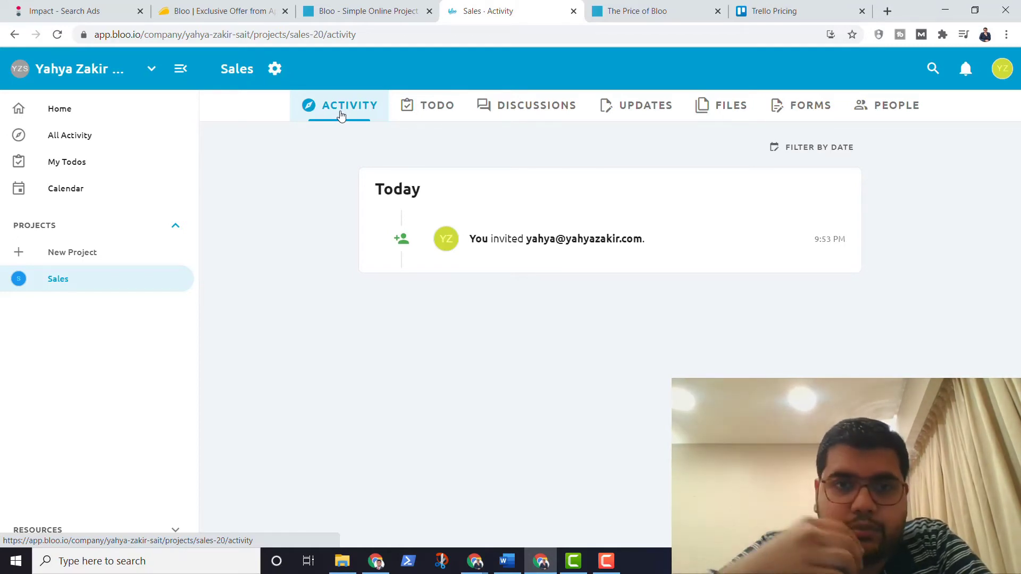
pyautogui.click(426, 120)
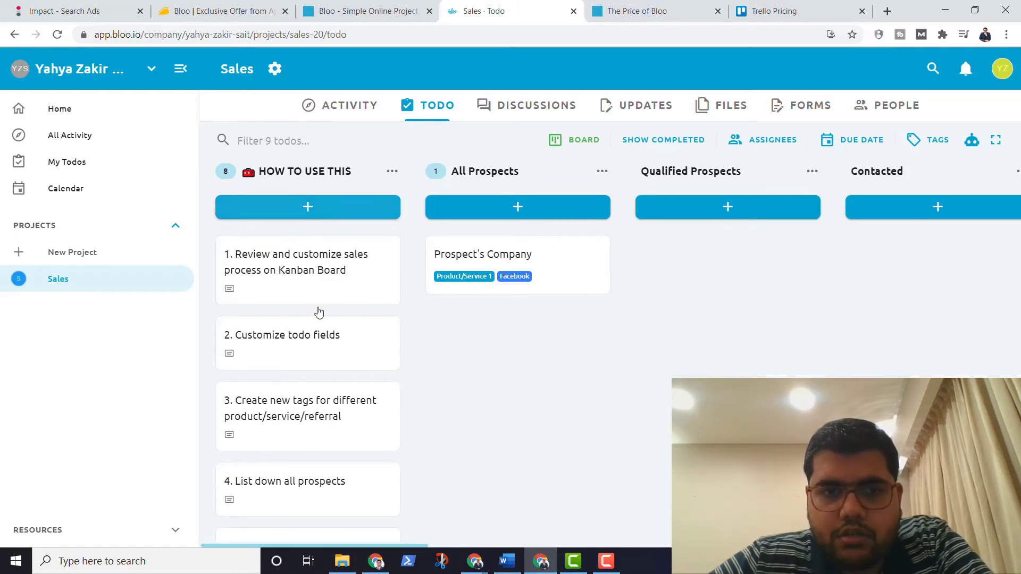
# Step: Scroll the Sales board right to reveal the Closed Won!, Lost! and Future Reference columns
pyautogui.scroll(-5, 313, 369)
pyautogui.scroll(5, 314, 369)
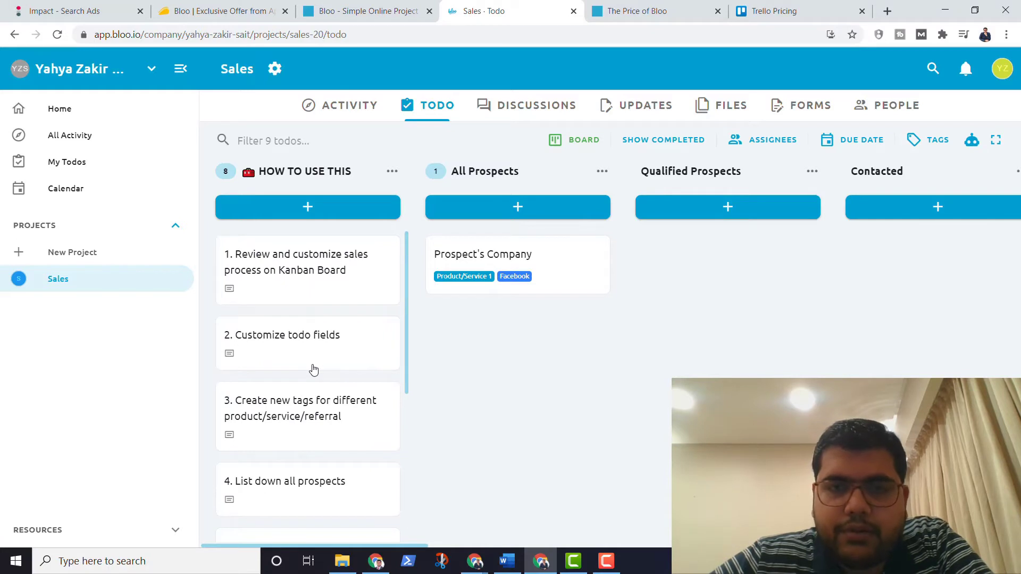
pyautogui.hscroll(10, 521, 337)
pyautogui.hscroll(8, 523, 337)
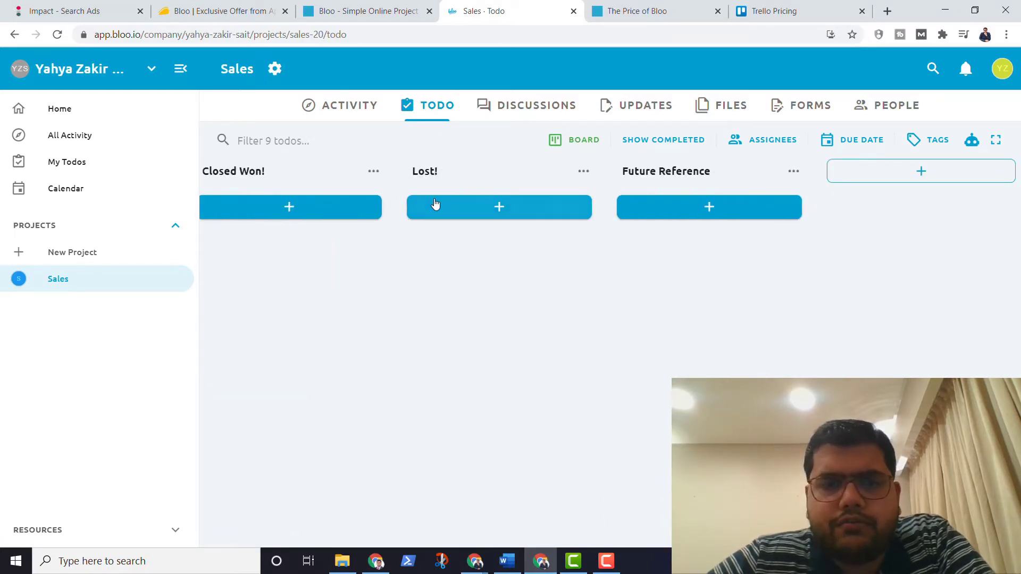
pyautogui.hscroll(-18, 434, 203)
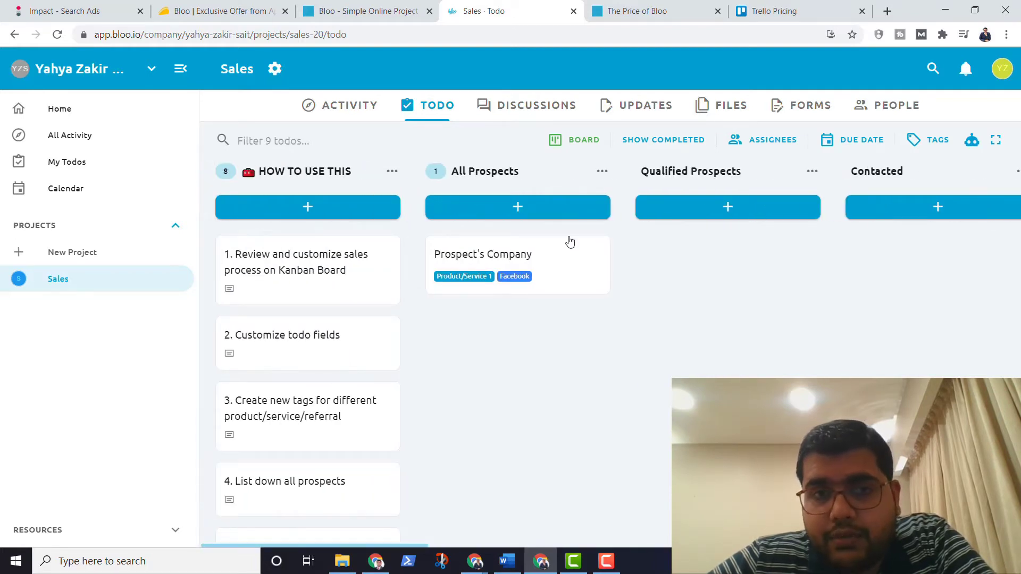
pyautogui.hscroll(4, 626, 282)
pyautogui.hscroll(8, 629, 282)
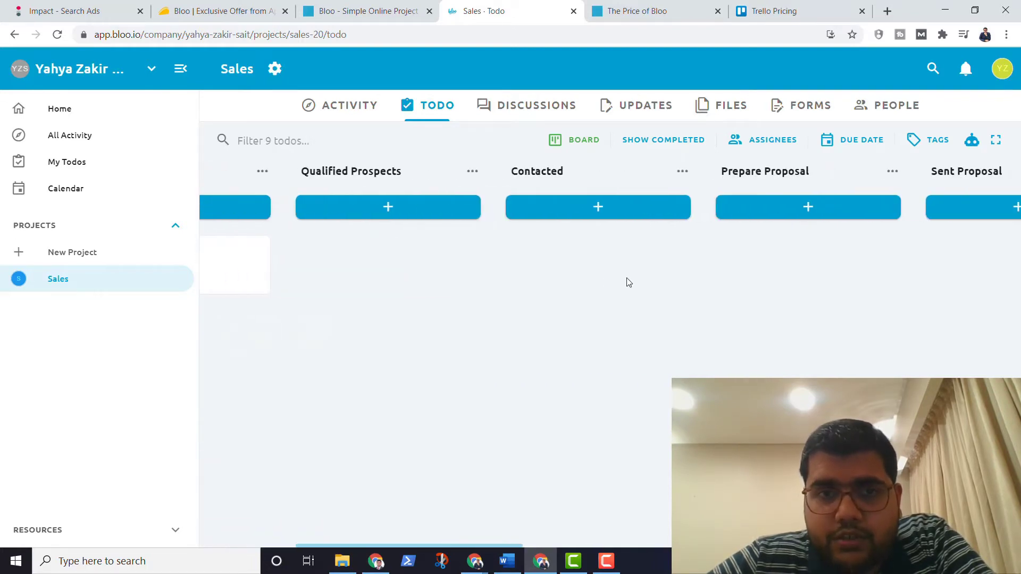
pyautogui.hscroll(6, 629, 282)
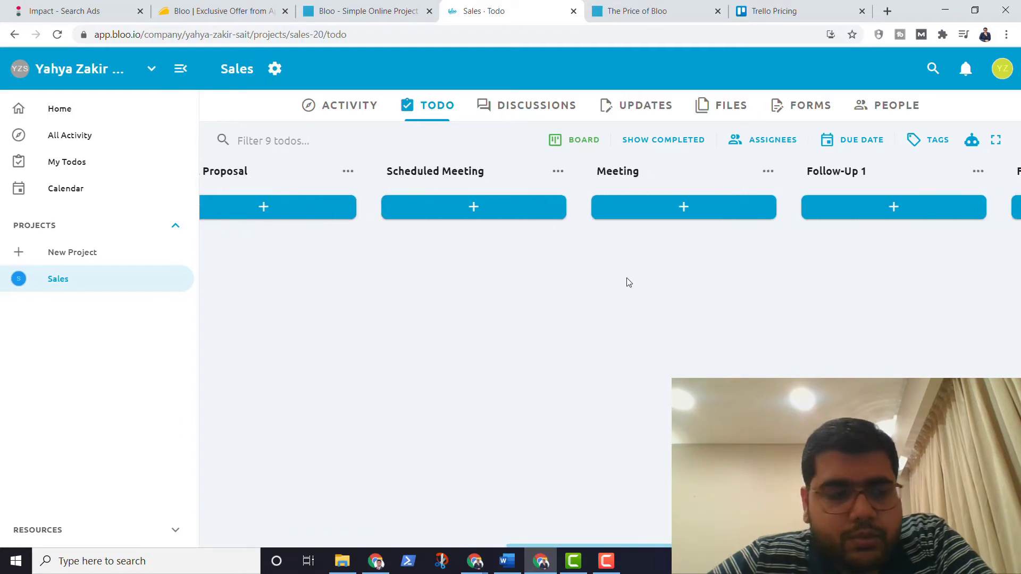
pyautogui.hscroll(6, 628, 283)
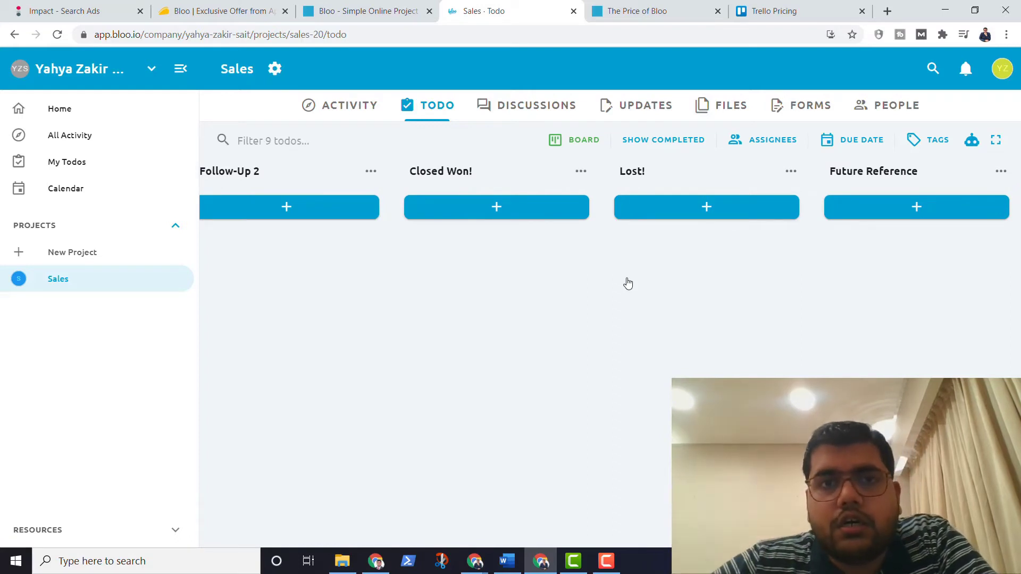
pyautogui.hscroll(2, 628, 283)
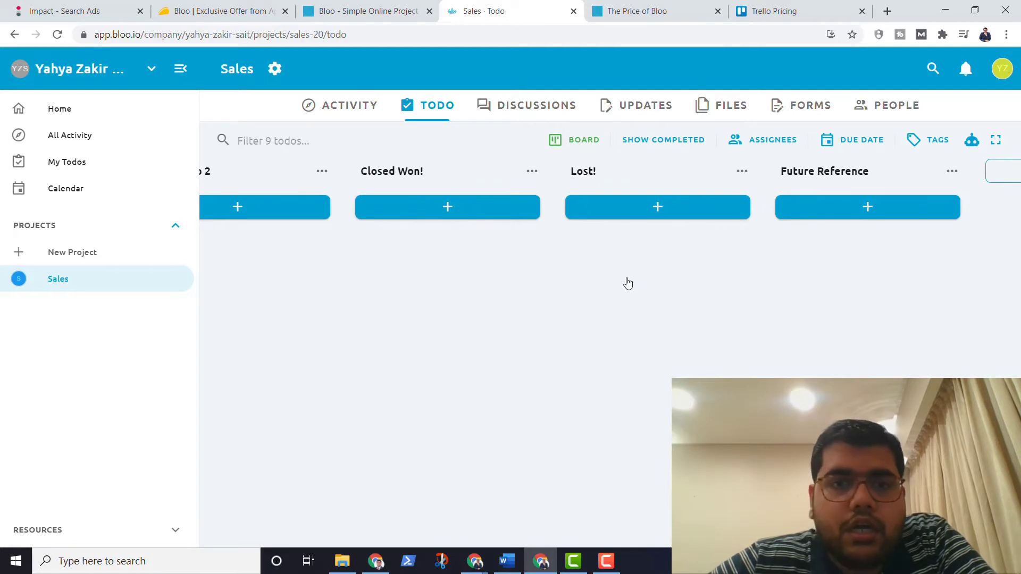
pyautogui.hscroll(-10, 627, 284)
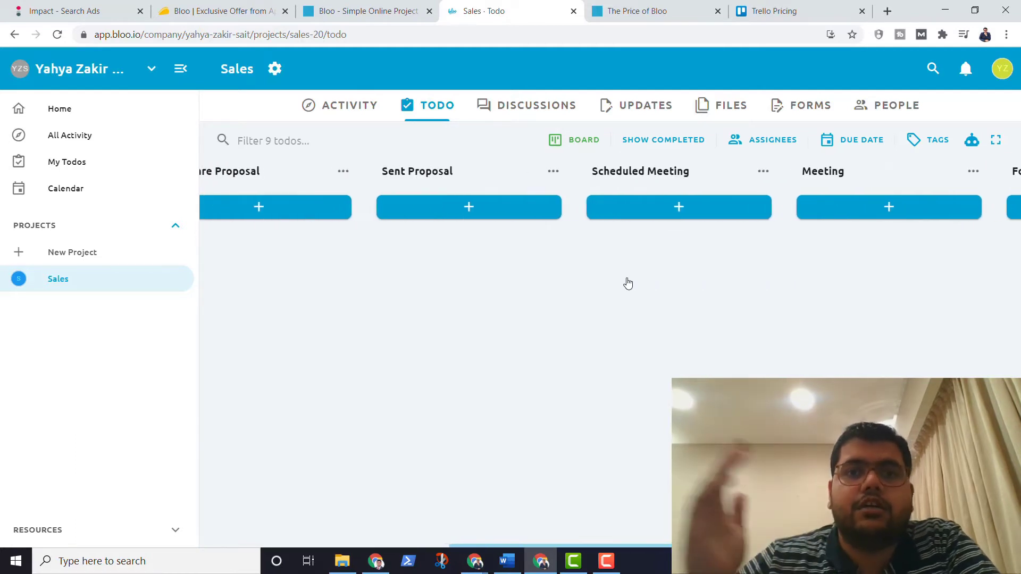
pyautogui.hscroll(15, 627, 284)
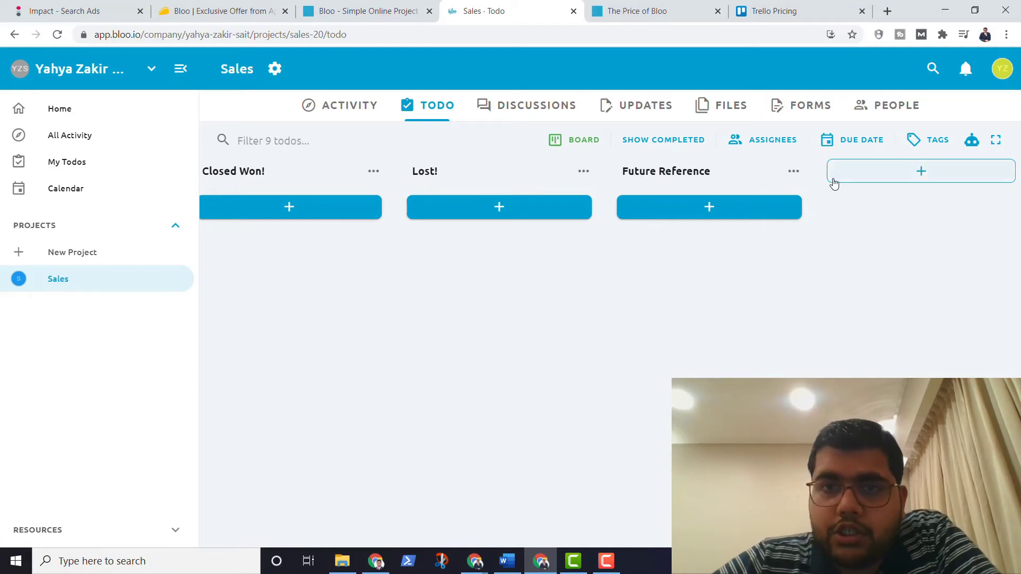
# Step: Add a 'Random' column at the end of the Sales board
pyautogui.click(852, 180)
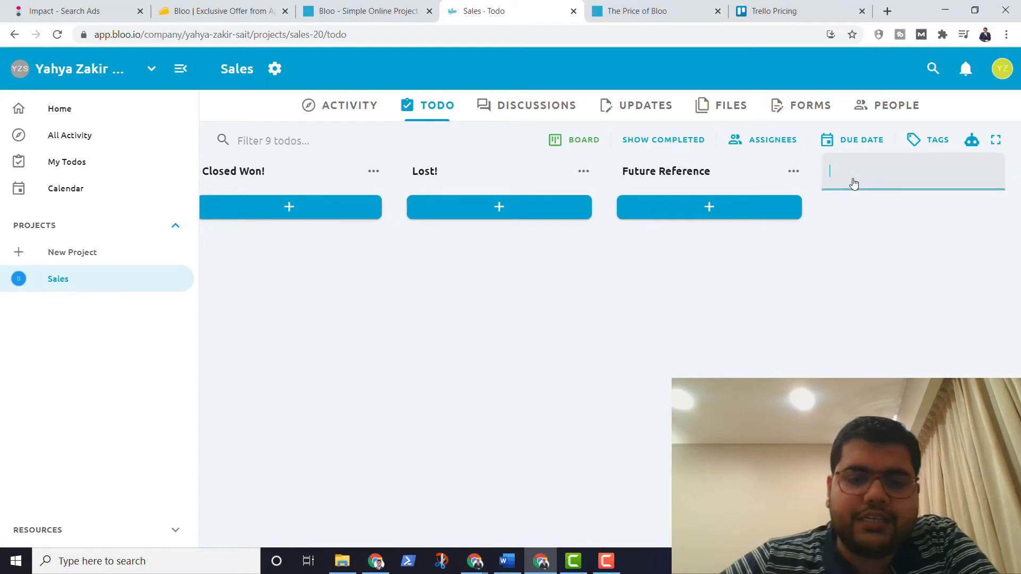
pyautogui.write('Random')
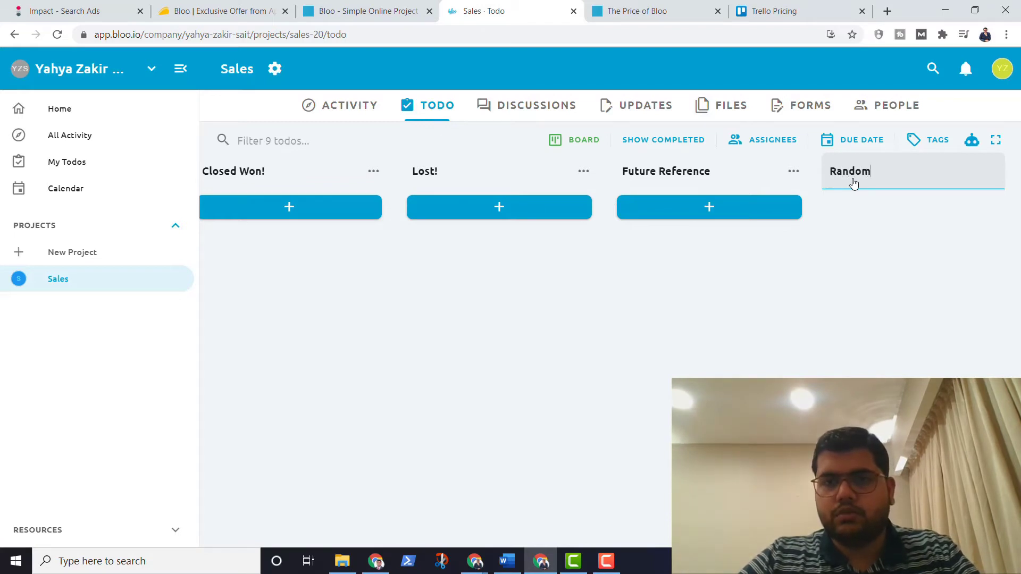
pyautogui.press('Return')
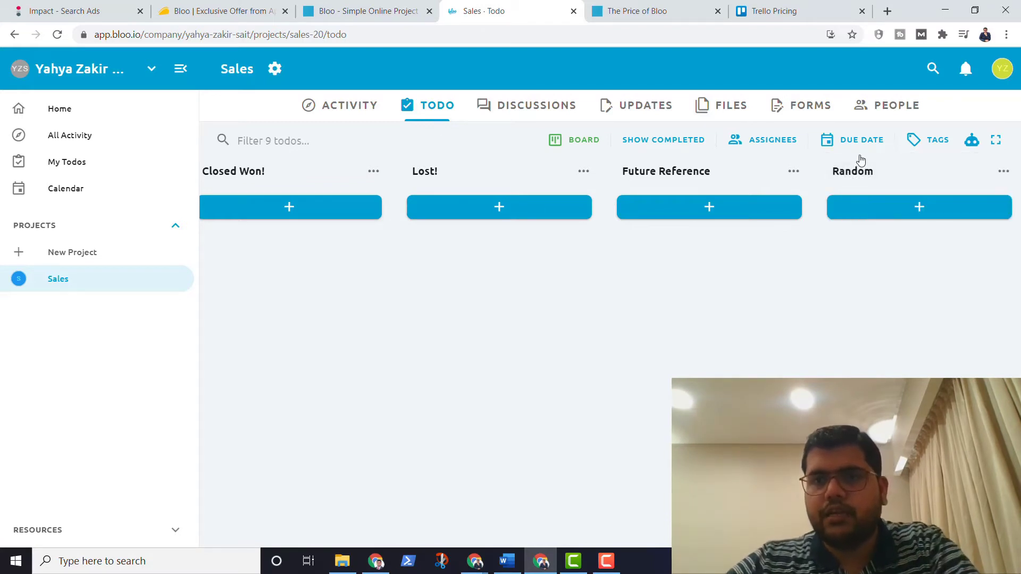
# Step: Add a 'New Card' todo to All Prospects and open its details
pyautogui.hscroll(-10, 477, 309)
pyautogui.hscroll(-15, 477, 309)
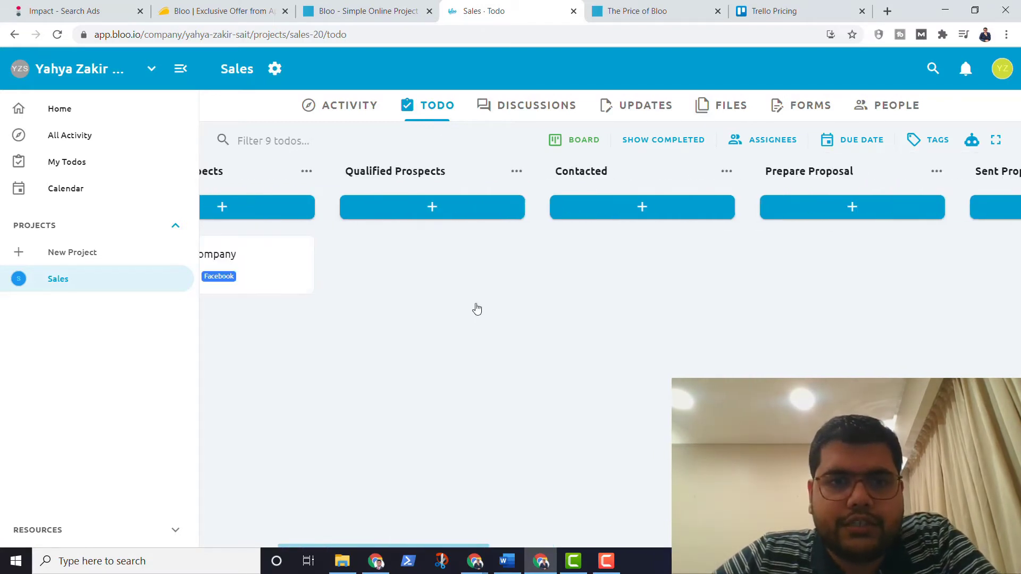
pyautogui.click(516, 215)
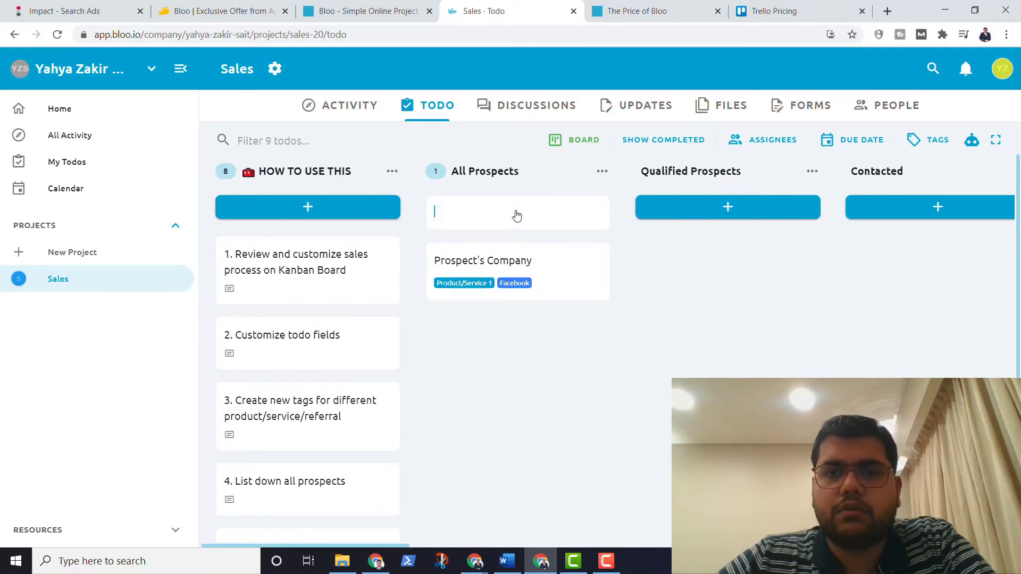
pyautogui.write('Ne')
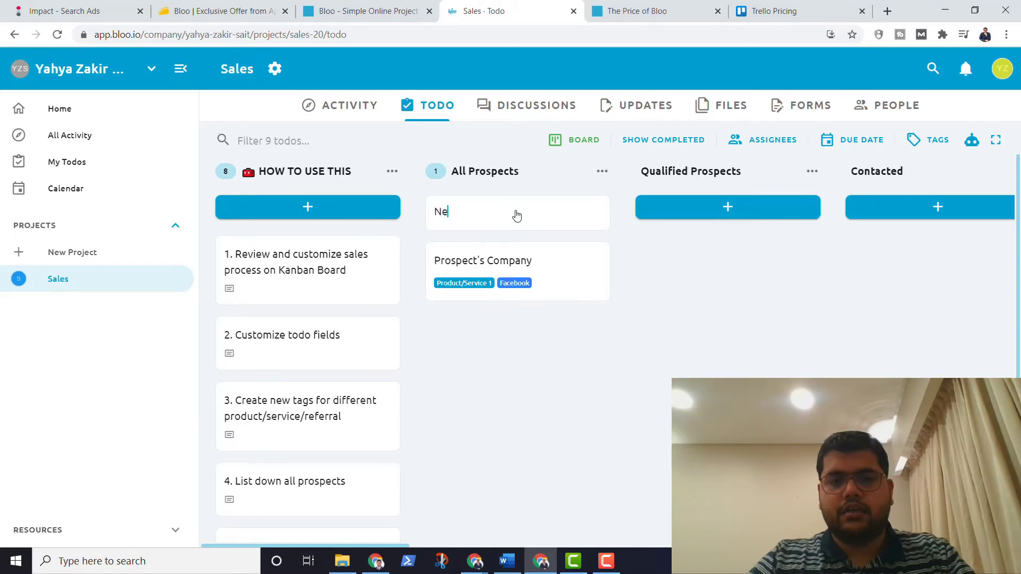
pyautogui.write('w Card')
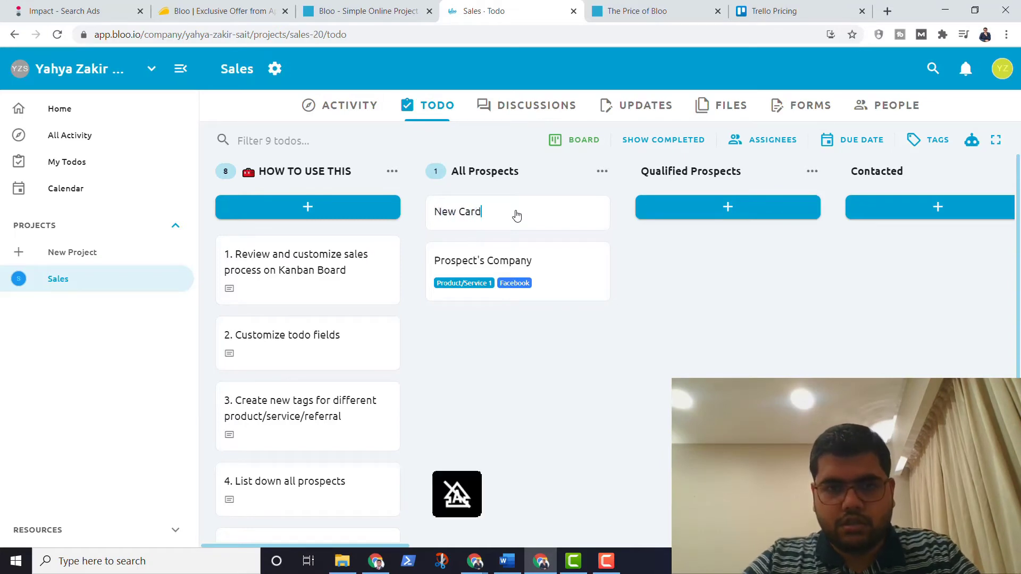
pyautogui.press('Return')
pyautogui.click(505, 275)
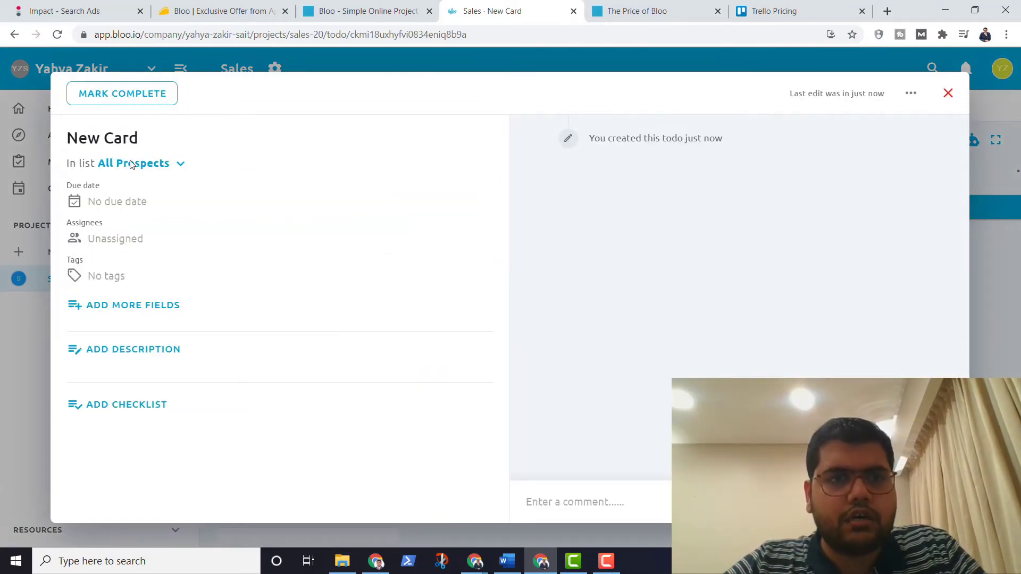
# Step: Browse New Card's assignee and tag choices without applying any, then open Manage custom fields
pyautogui.click(137, 238)
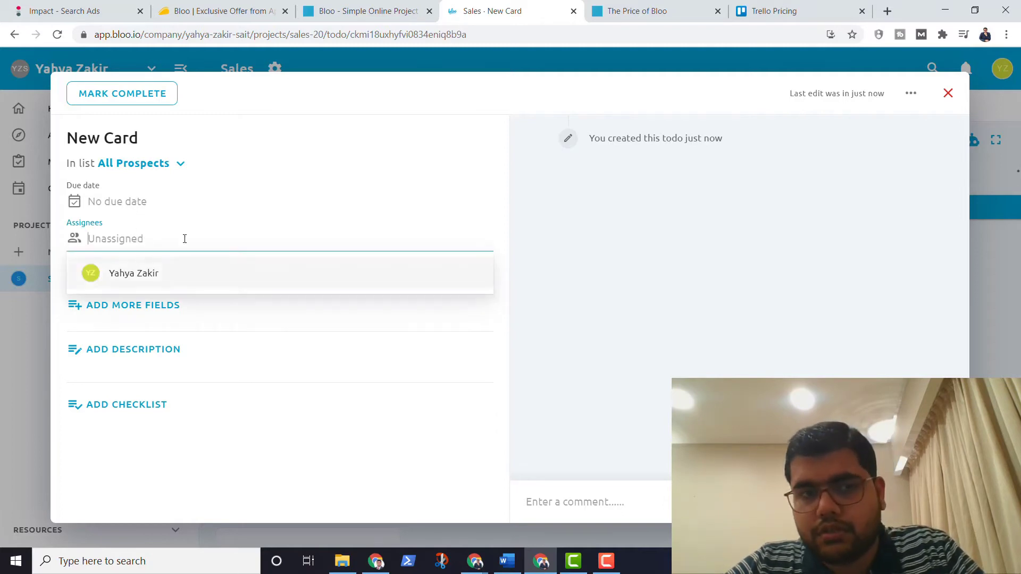
pyautogui.click(192, 221)
pyautogui.click(170, 273)
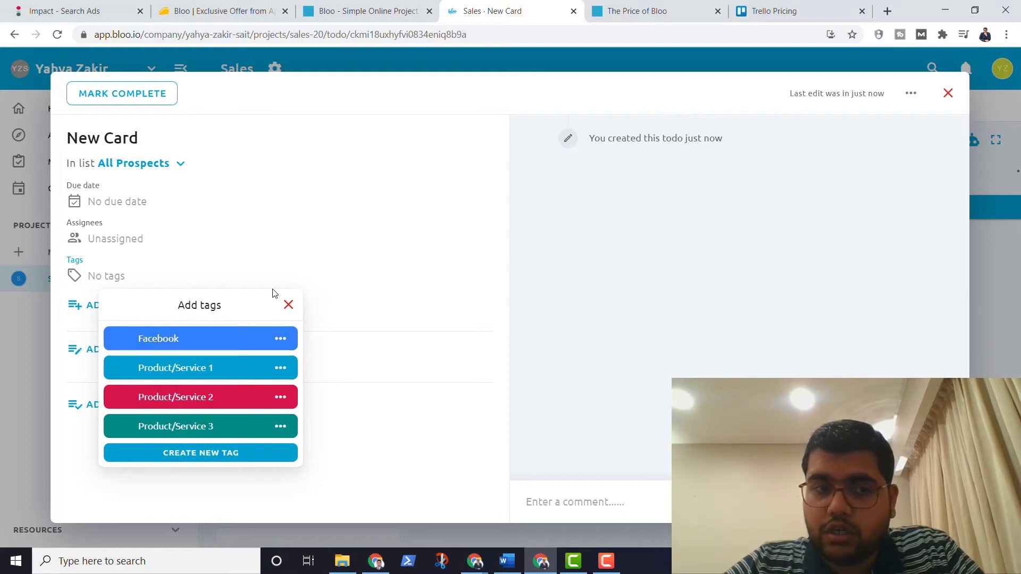
pyautogui.click(288, 305)
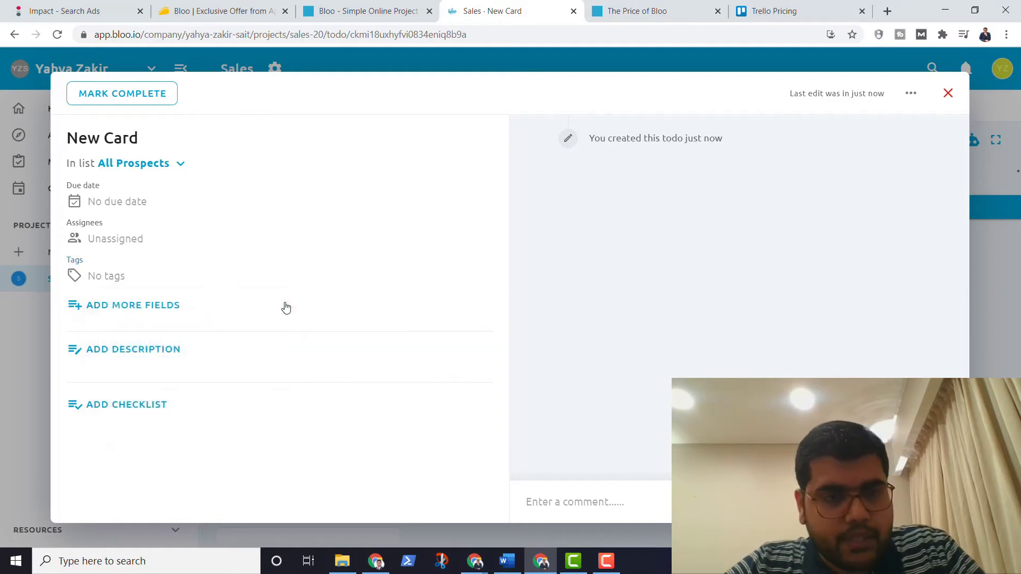
pyautogui.click(153, 312)
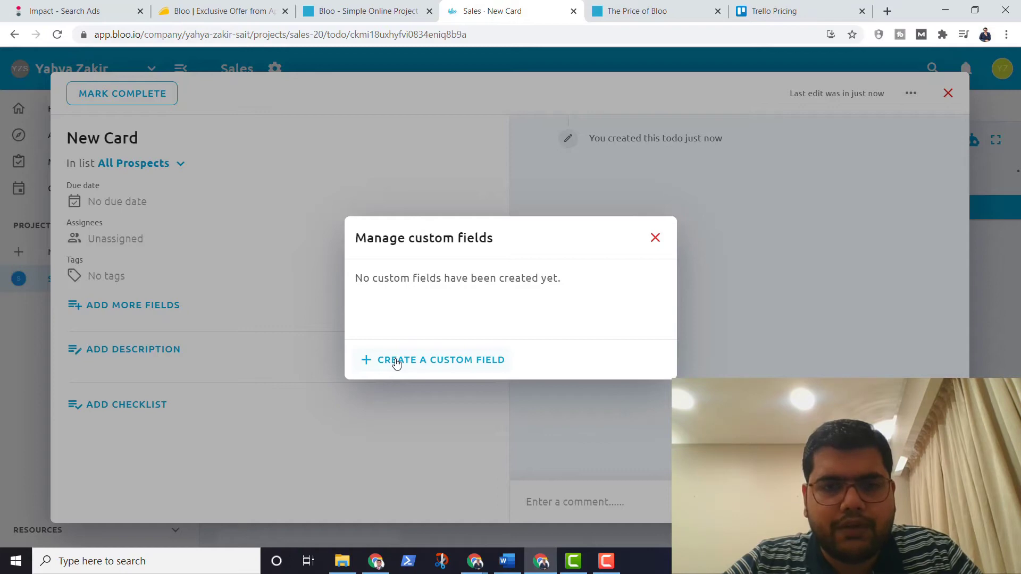
# Step: Open a new custom field form, browse its Type list, and cancel without creating a field
pyautogui.click(397, 363)
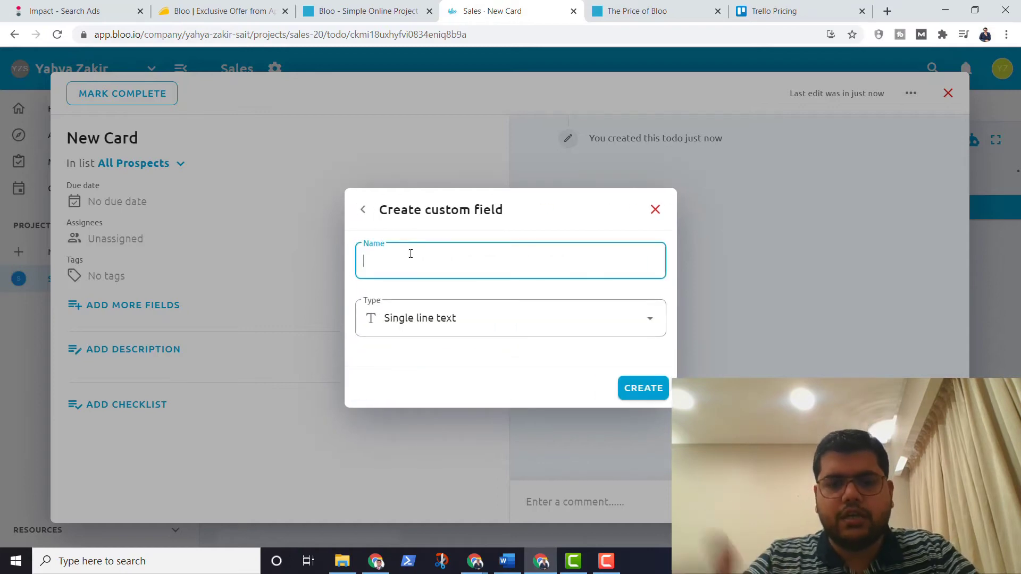
pyautogui.click(413, 318)
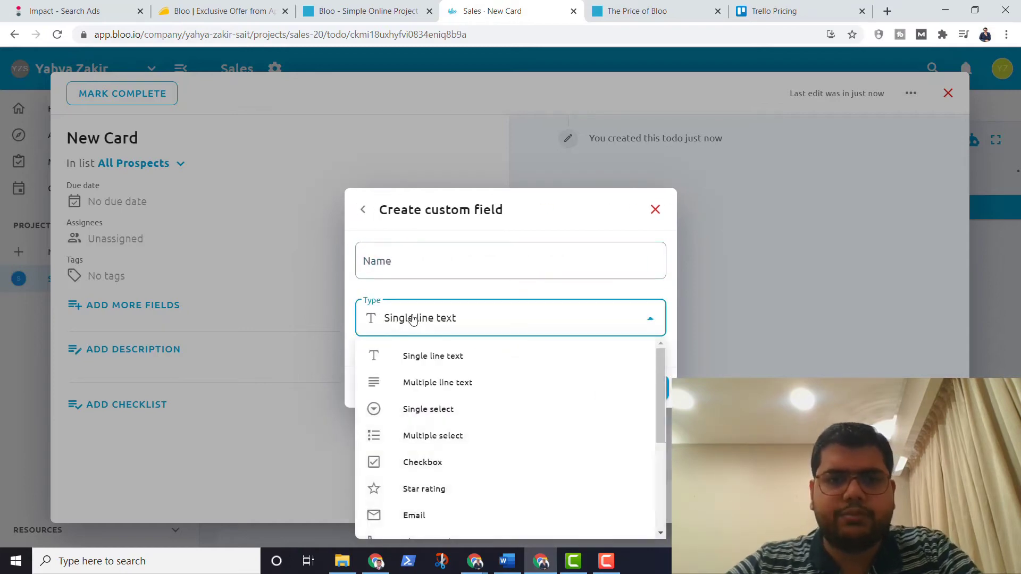
pyautogui.scroll(-3, 413, 363)
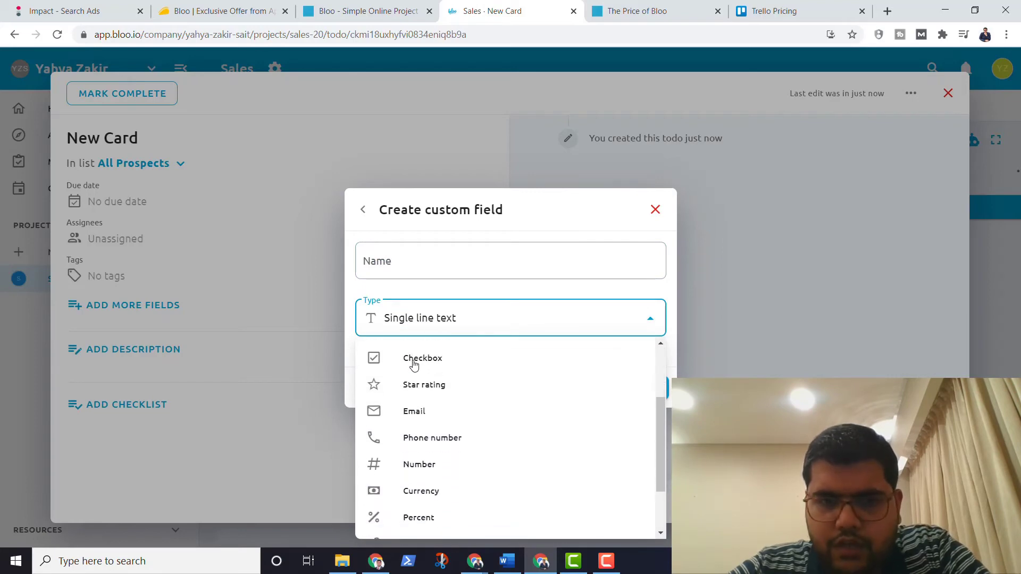
pyautogui.scroll(-2, 414, 366)
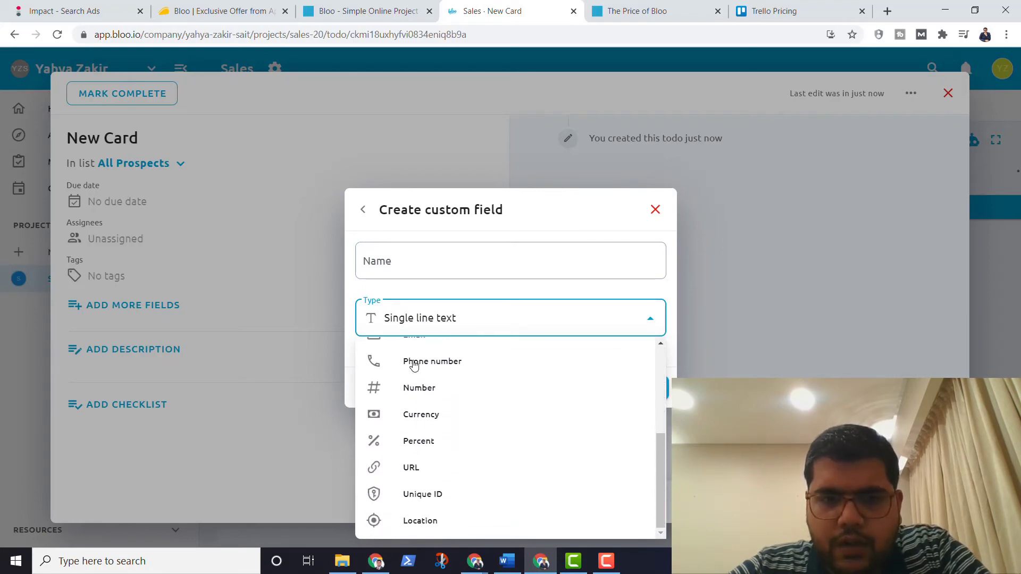
pyautogui.click(420, 290)
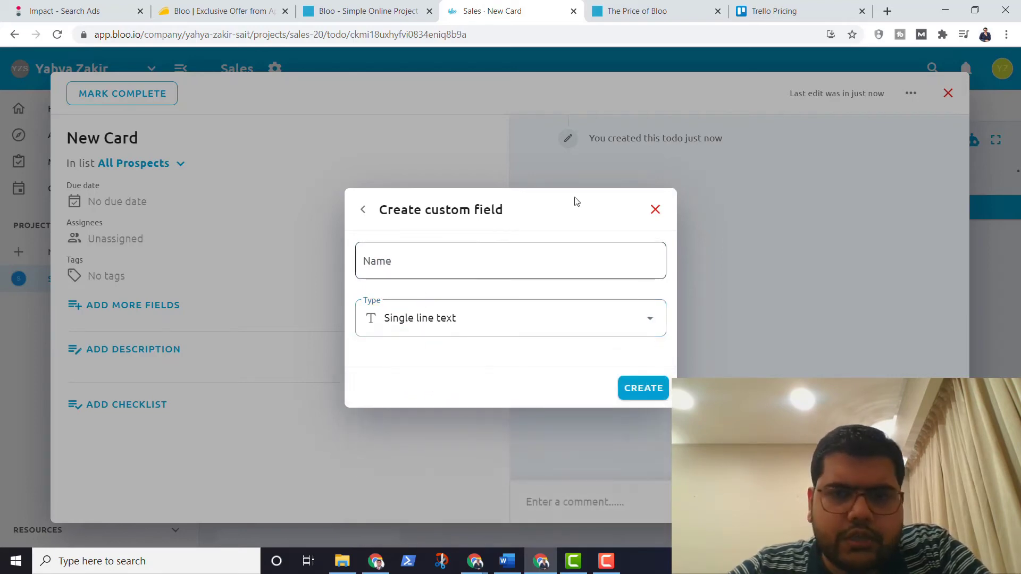
pyautogui.click(655, 208)
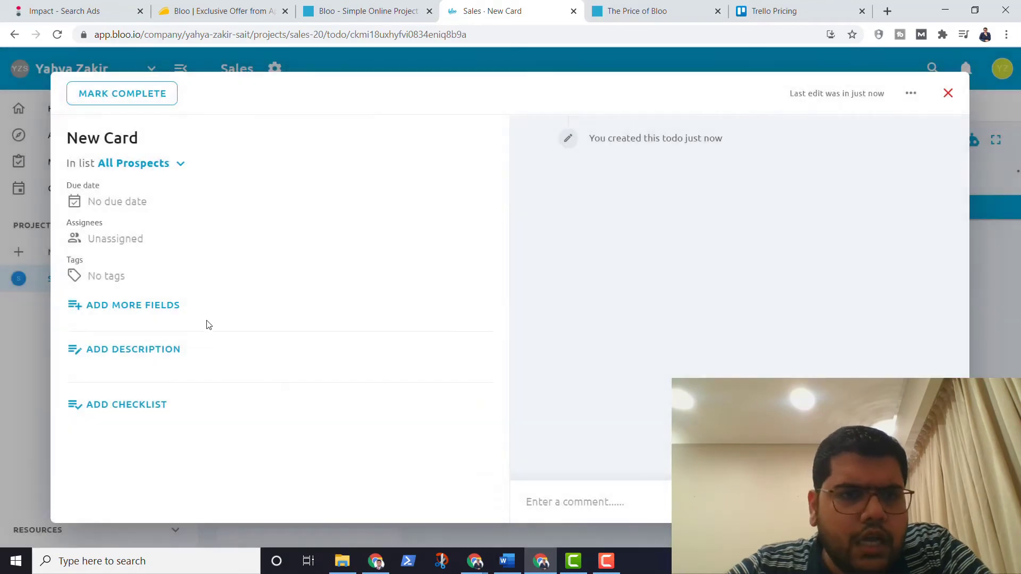
pyautogui.click(146, 349)
# Step: Add a checklist named 'Title' with items a, b and c to New Card
pyautogui.click(145, 351)
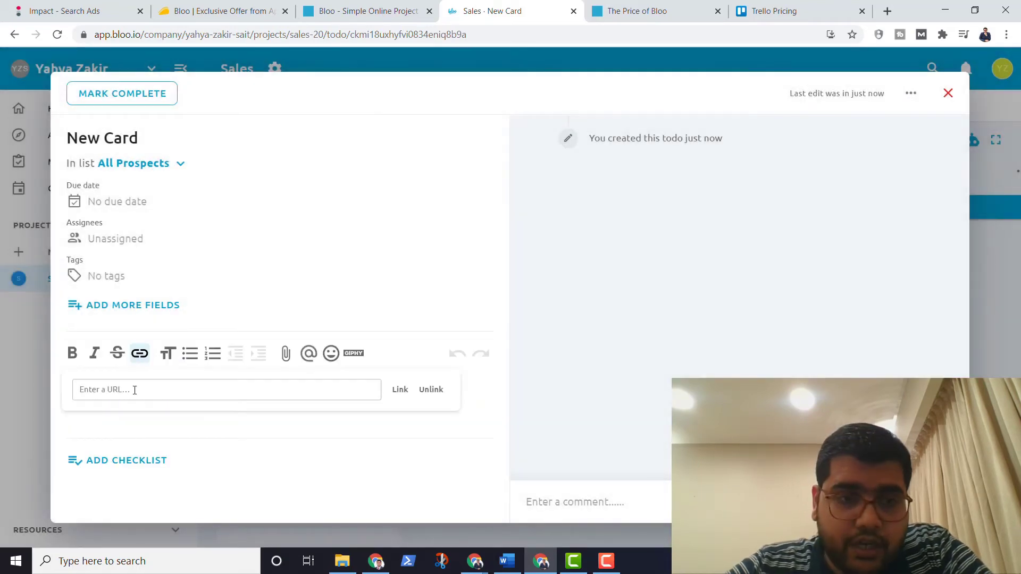
pyautogui.click(130, 460)
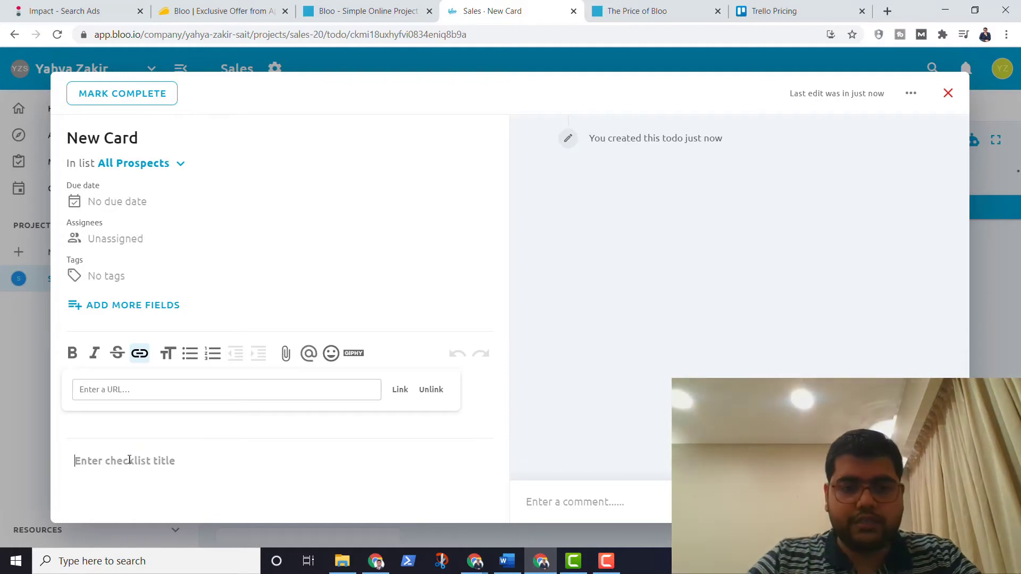
pyautogui.write('Title')
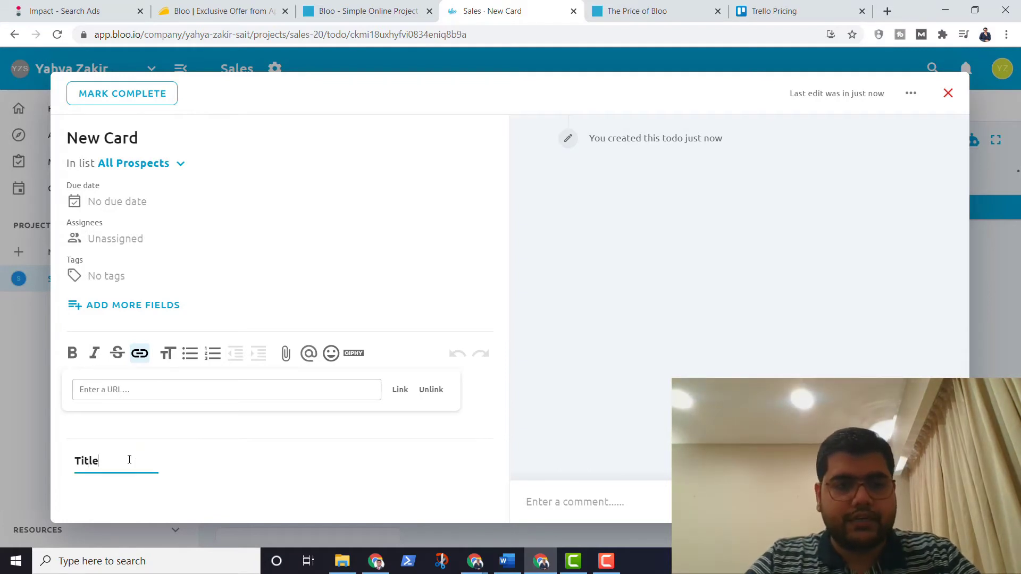
pyautogui.write('a')
pyautogui.press('Return')
pyautogui.write('b')
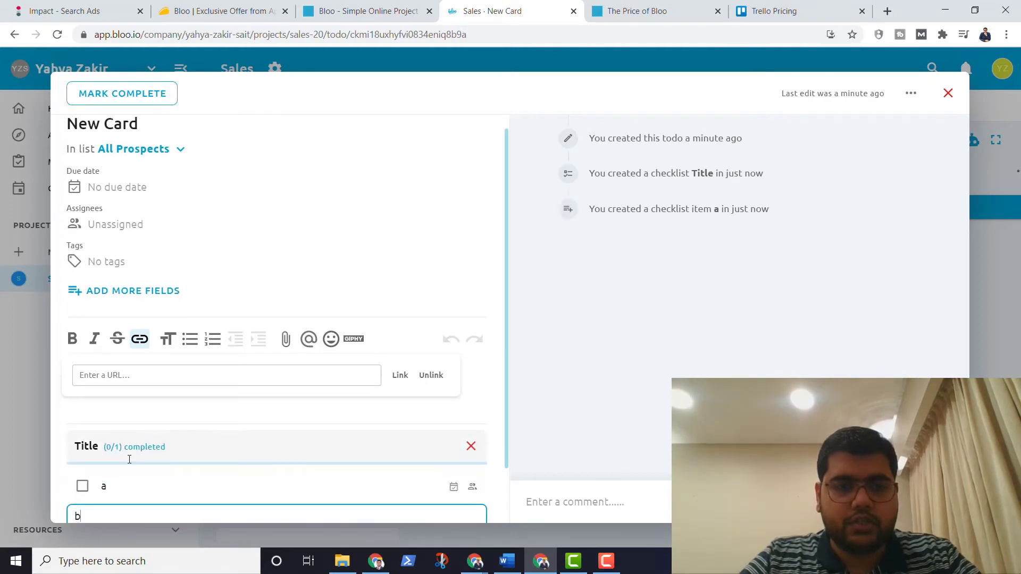
pyautogui.press('Return')
pyautogui.write('c')
pyautogui.press('Return')
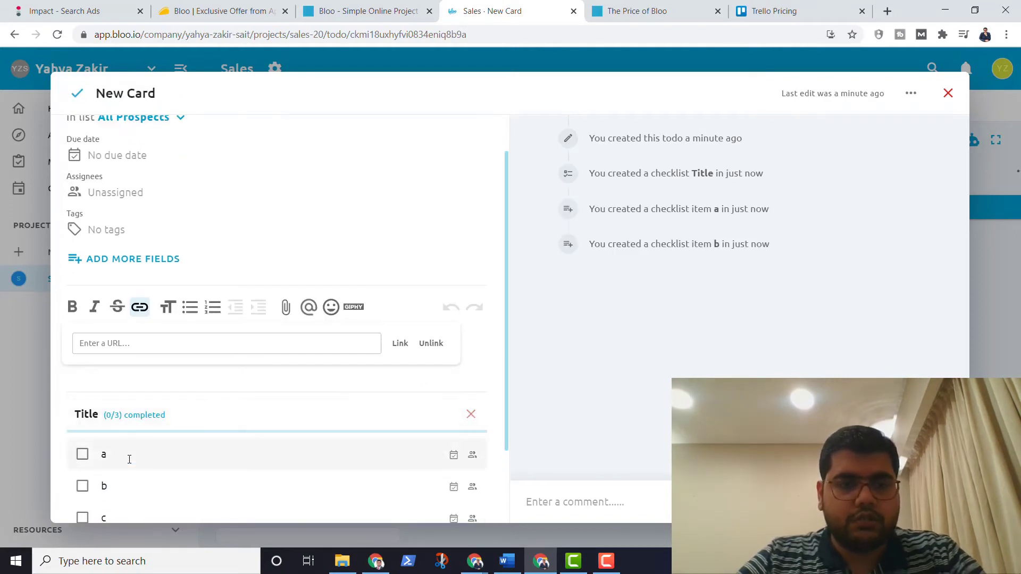
# Step: Close New Card and return to the Sales board, where it shows 0/3
pyautogui.scroll(-2, 205, 391)
pyautogui.scroll(3, 204, 388)
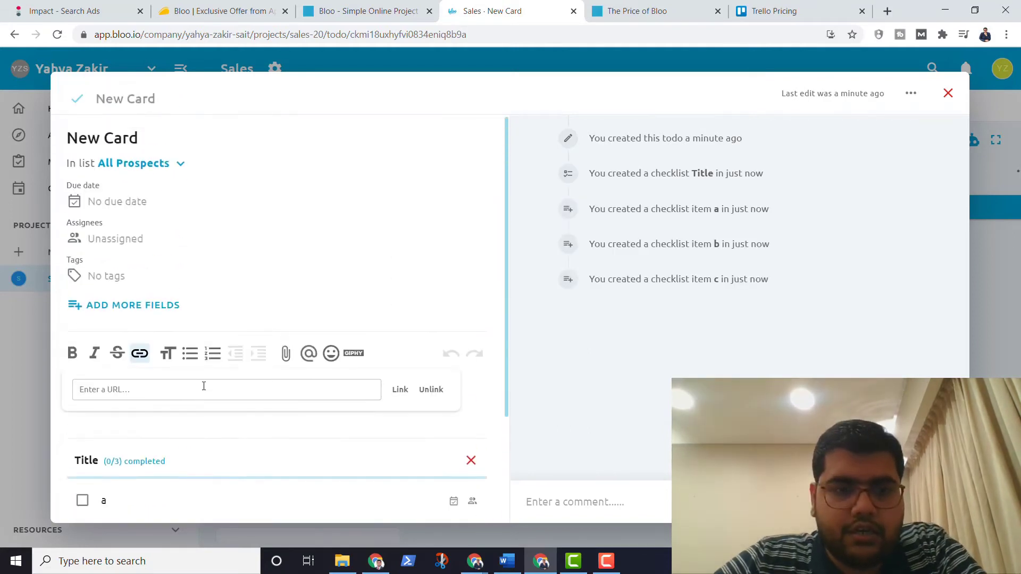
pyautogui.scroll(-3, 204, 390)
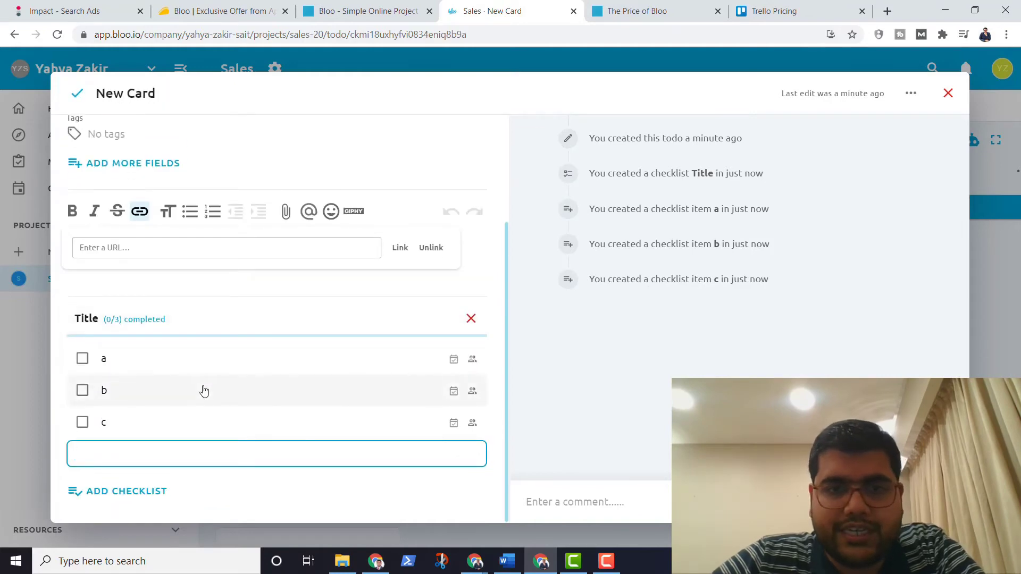
pyautogui.scroll(3, 204, 391)
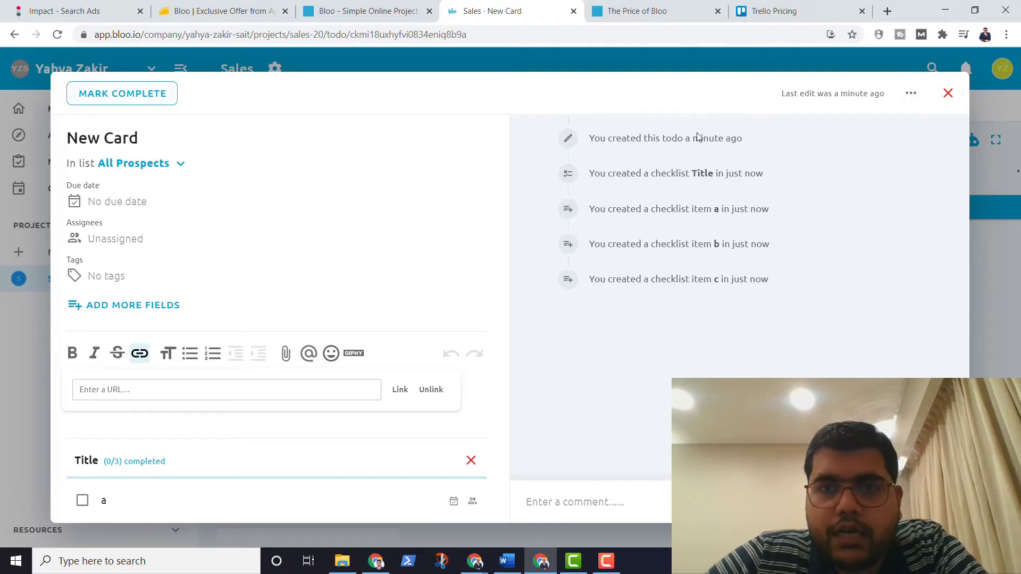
pyautogui.click(948, 94)
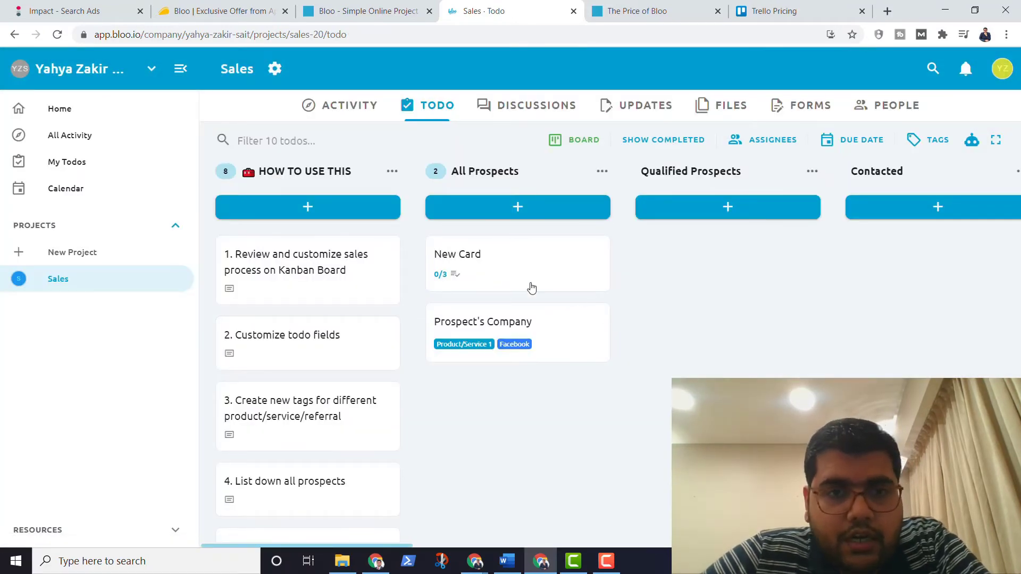
# Step: Drag the first tutorial todo into the All Prospects list
pyautogui.moveTo(312, 289); pyautogui.dragTo(700, 287)
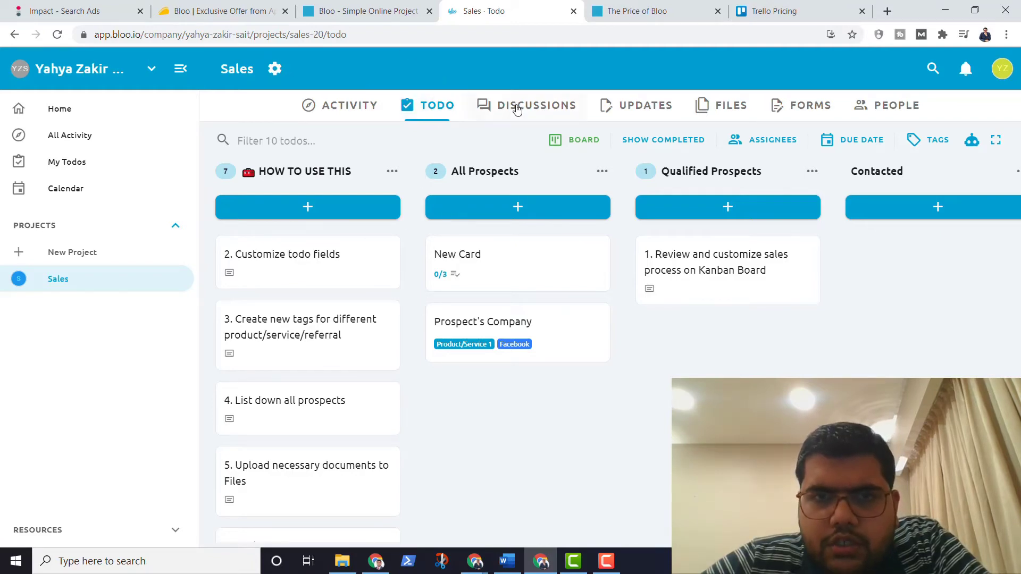
# Step: Browse the Sales project's Discussions, Updates and Files pages
pyautogui.click(516, 107)
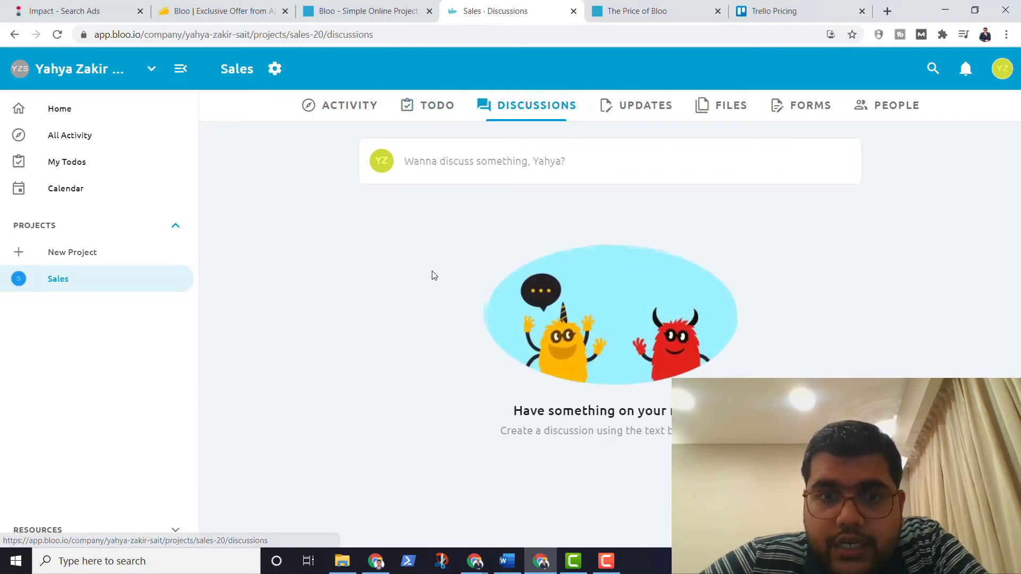
pyautogui.click(630, 118)
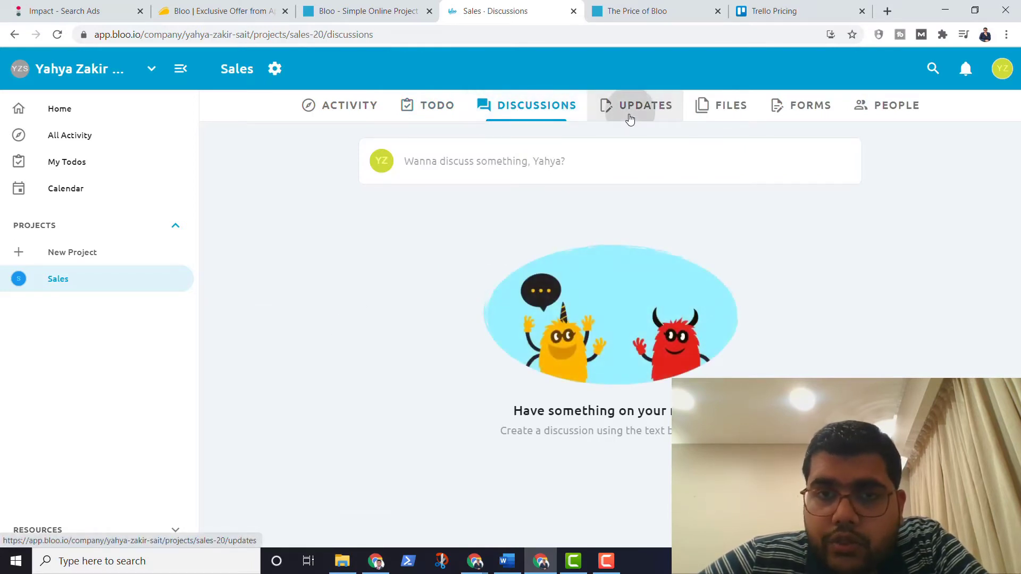
pyautogui.click(737, 108)
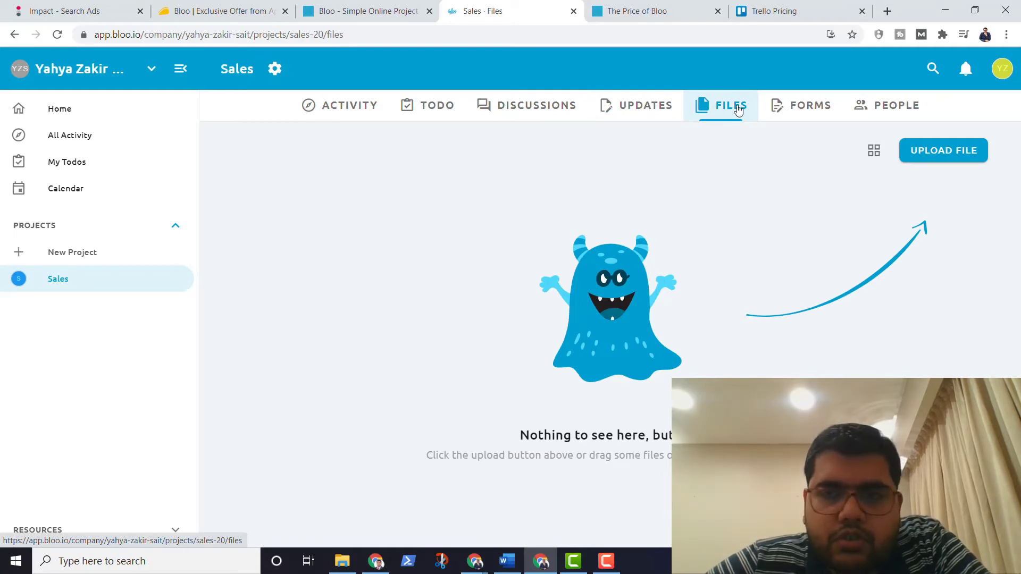
# Step: Create a blank form, check Assign todo to, and add the todo Title field
pyautogui.click(777, 108)
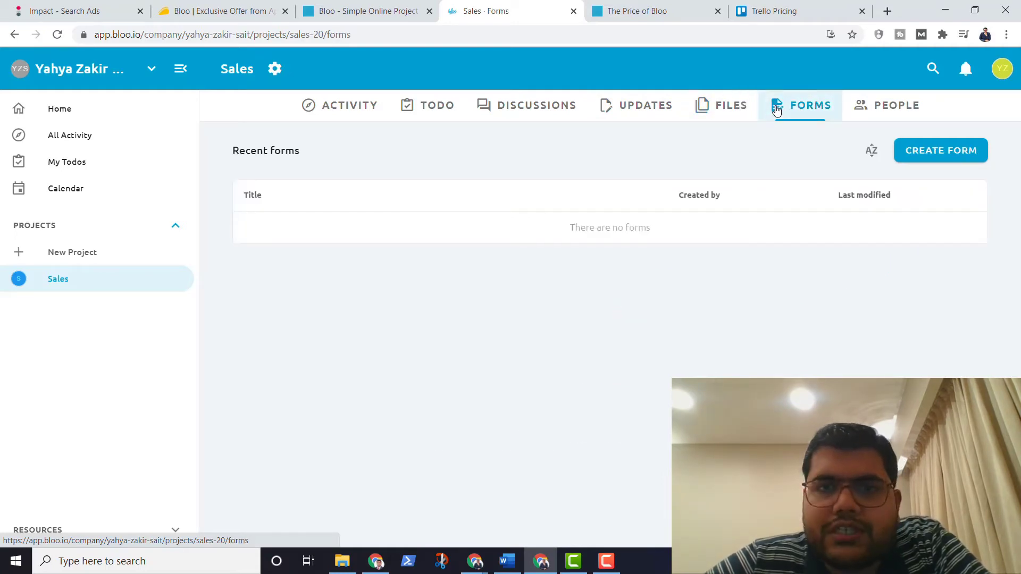
pyautogui.click(955, 154)
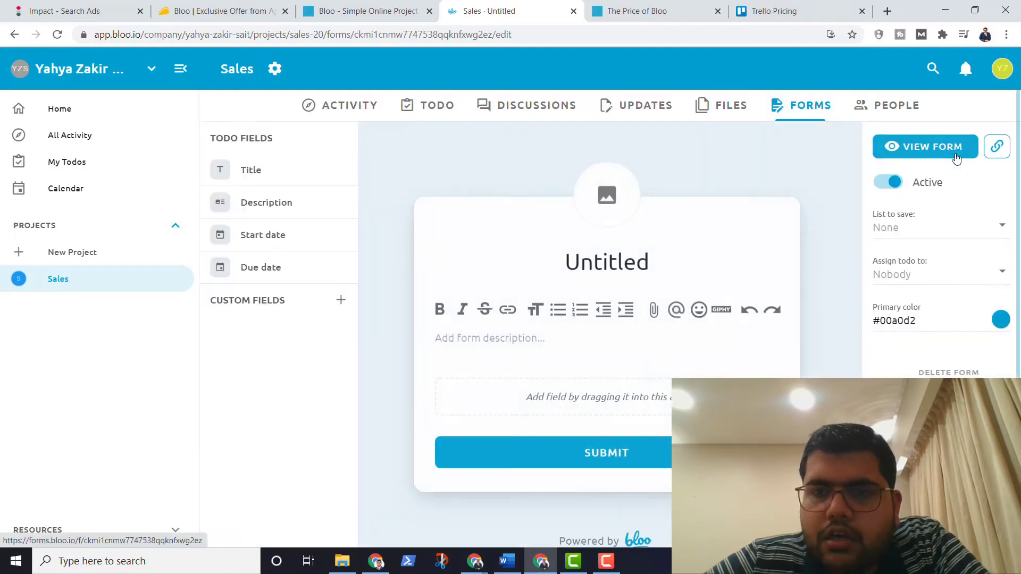
pyautogui.click(917, 273)
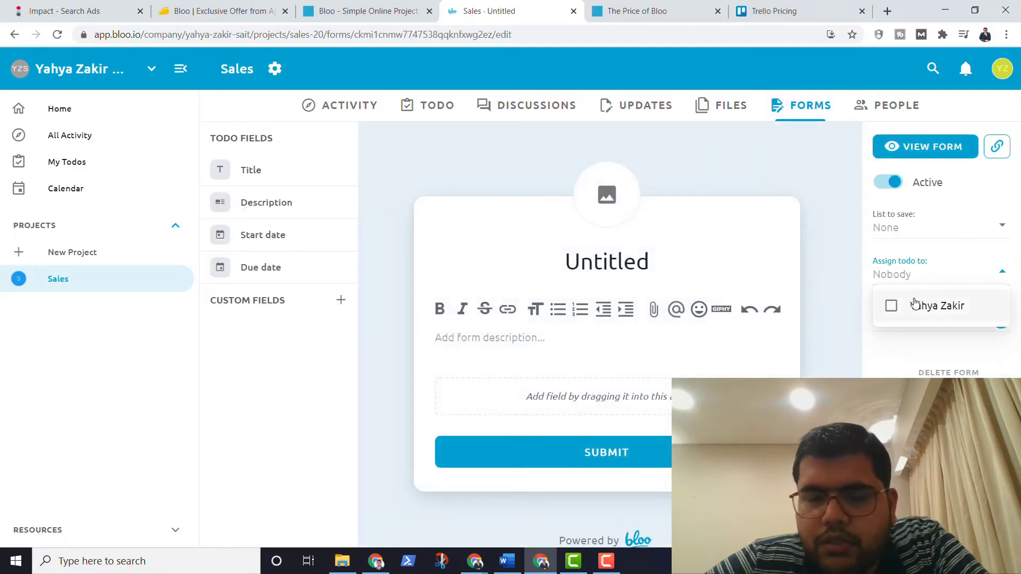
pyautogui.scroll(-1, 642, 316)
pyautogui.scroll(1, 642, 317)
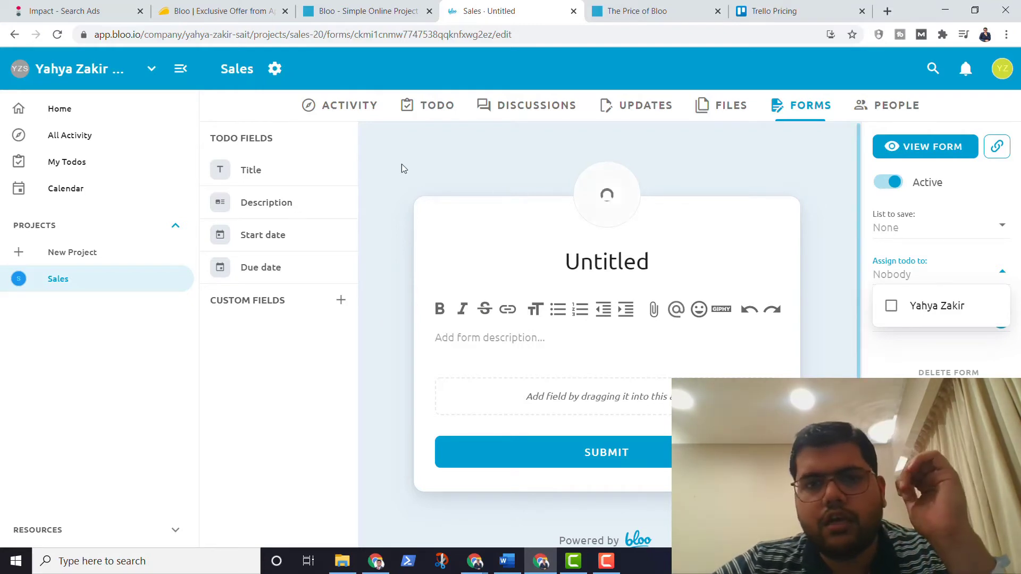
pyautogui.moveTo(269, 169); pyautogui.dragTo(531, 398)
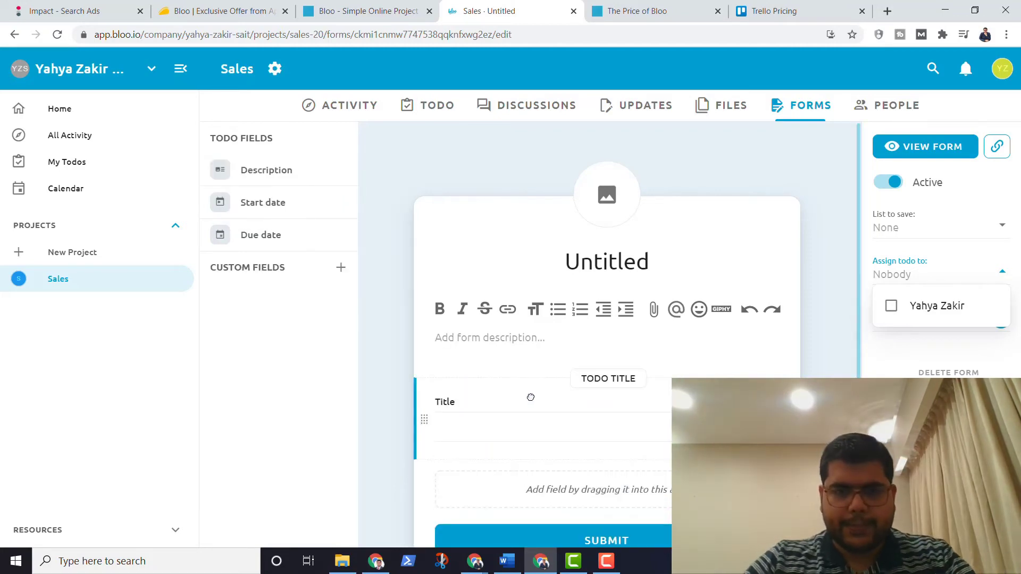
pyautogui.doubleClick(529, 399)
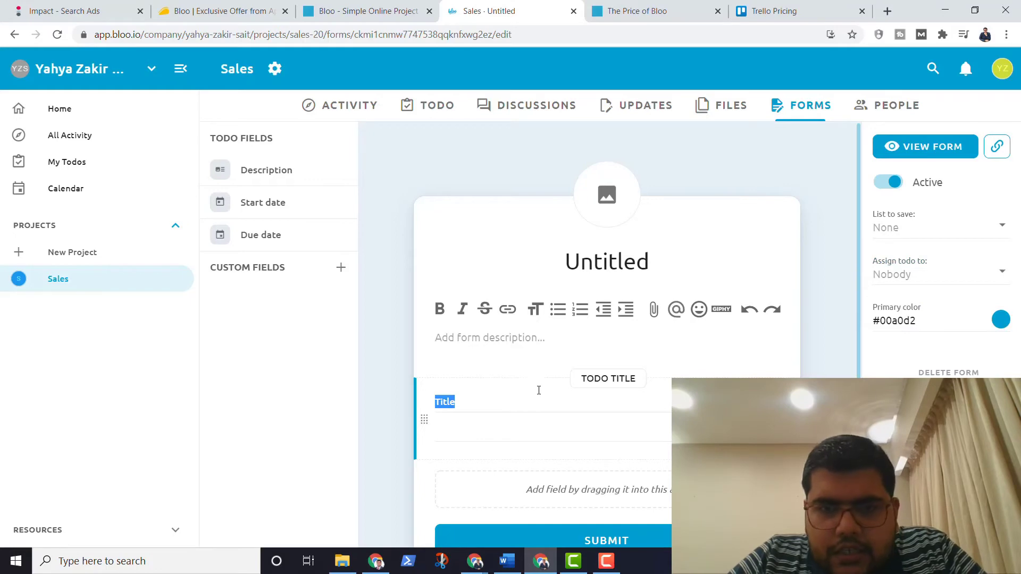
# Step: Create a custom field named Customer Name
pyautogui.click(341, 267)
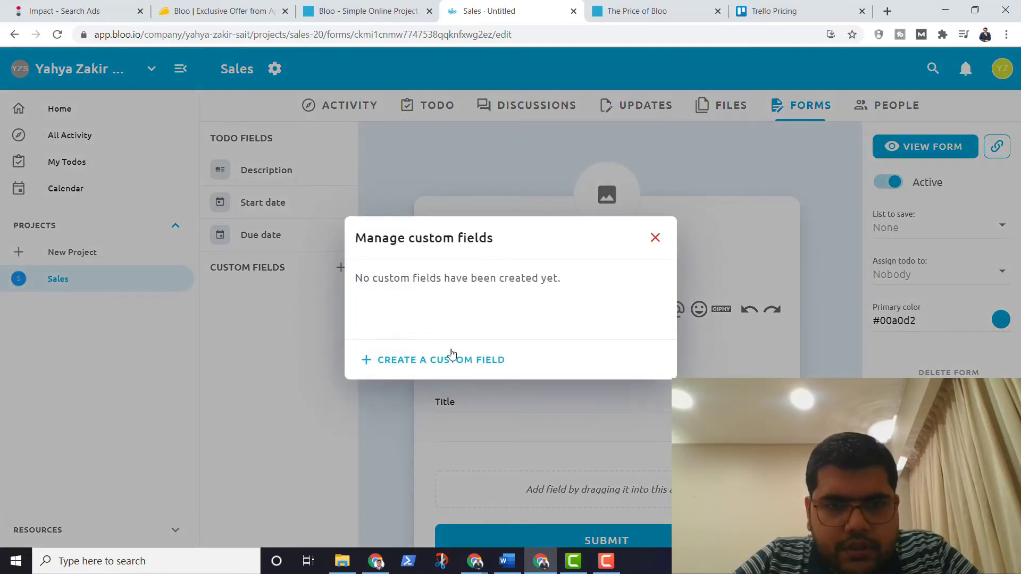
pyautogui.click(449, 360)
pyautogui.click(446, 277)
pyautogui.write('Customer Name')
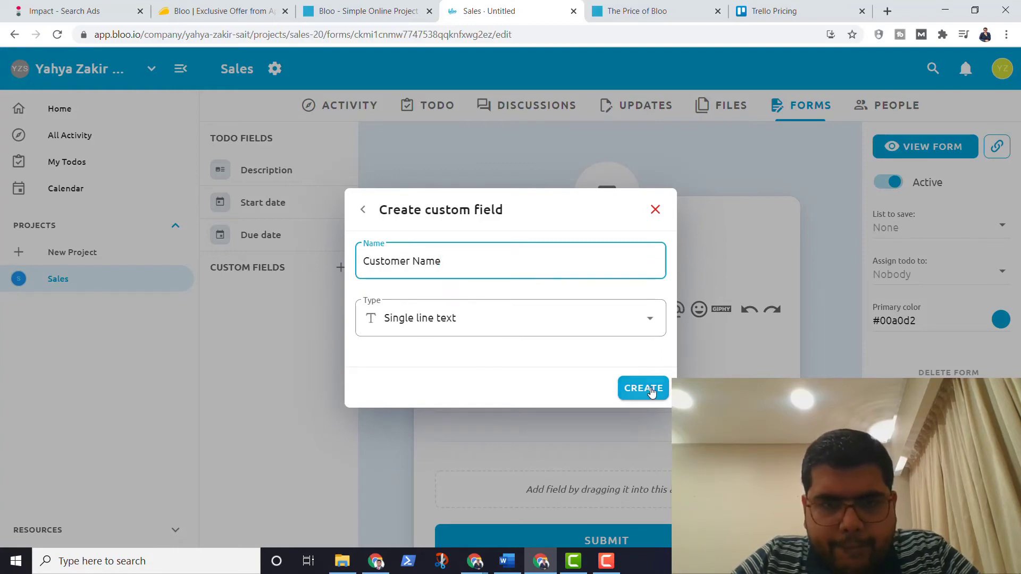
pyautogui.click(644, 389)
# Step: Attempt a Phone Number custom field of phone type, then reload the stuck form editor
pyautogui.click(405, 360)
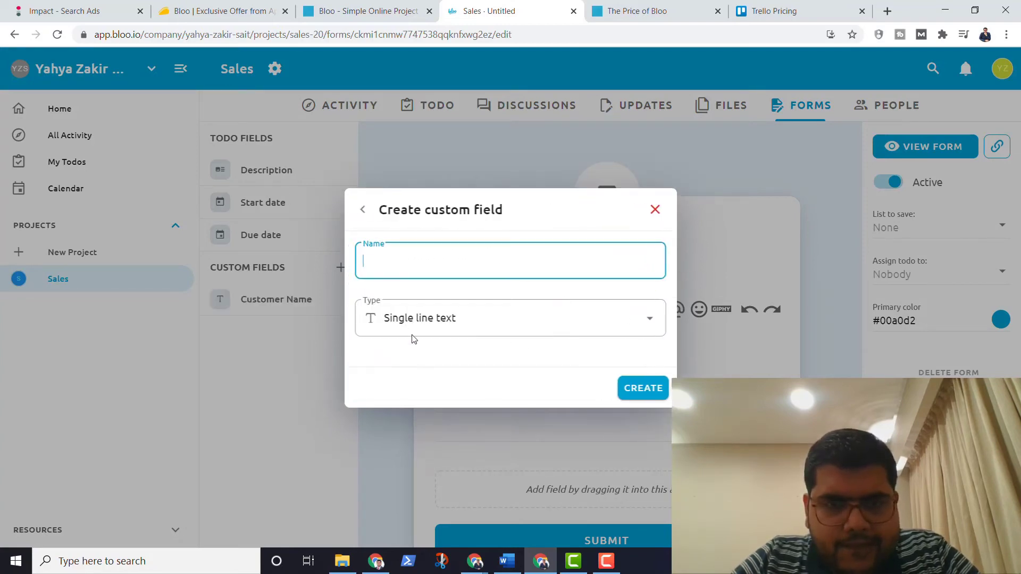
pyautogui.write('Phone Number')
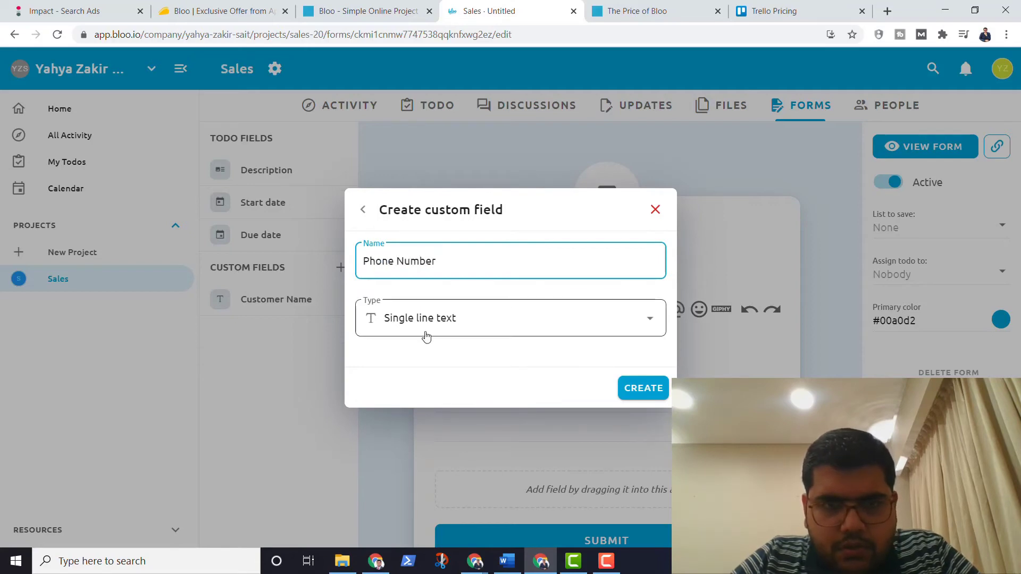
pyautogui.click(425, 336)
pyautogui.scroll(-3, 444, 404)
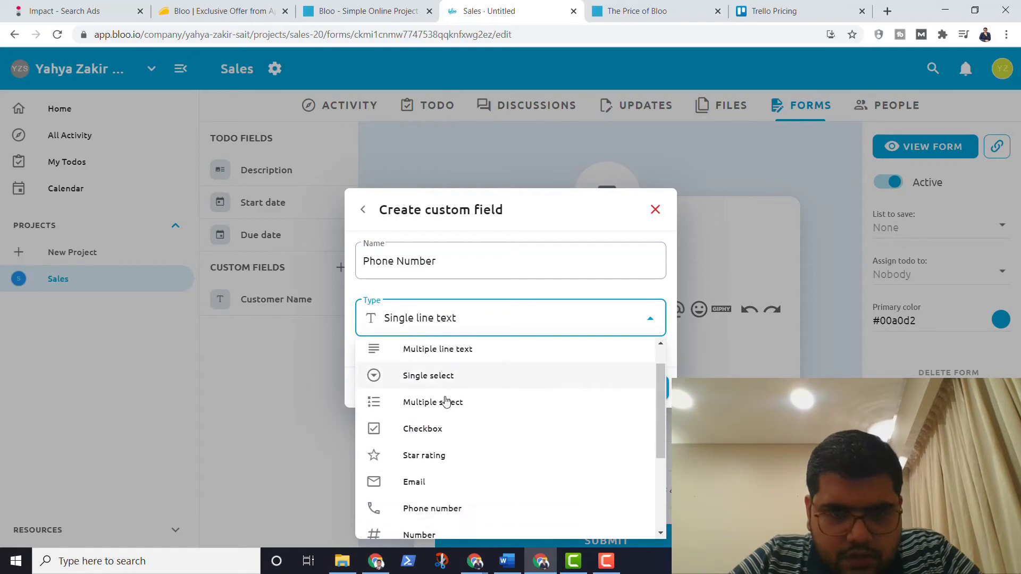
pyautogui.click(434, 382)
pyautogui.click(627, 387)
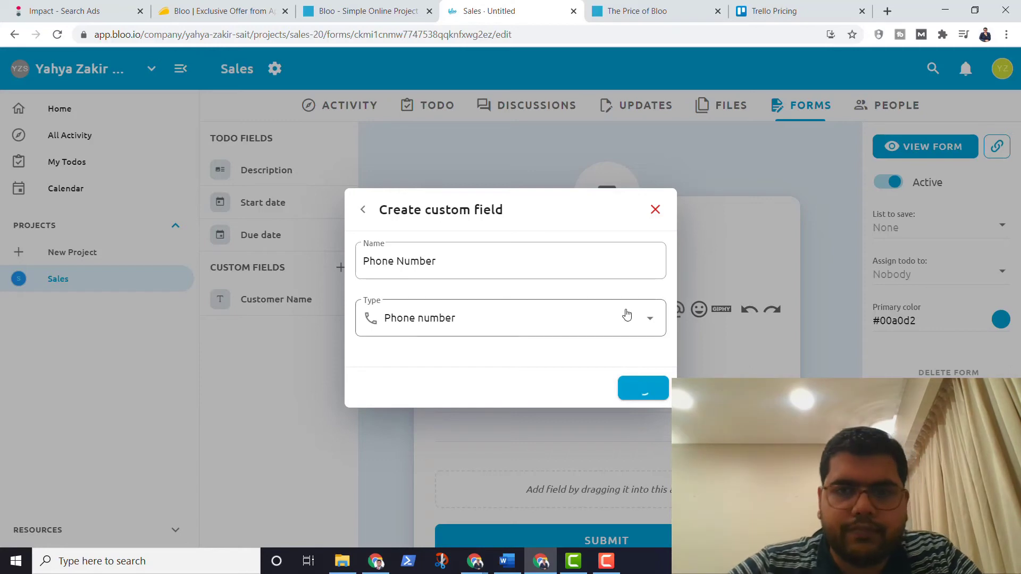
pyautogui.click(133, 40)
pyautogui.press('Return')
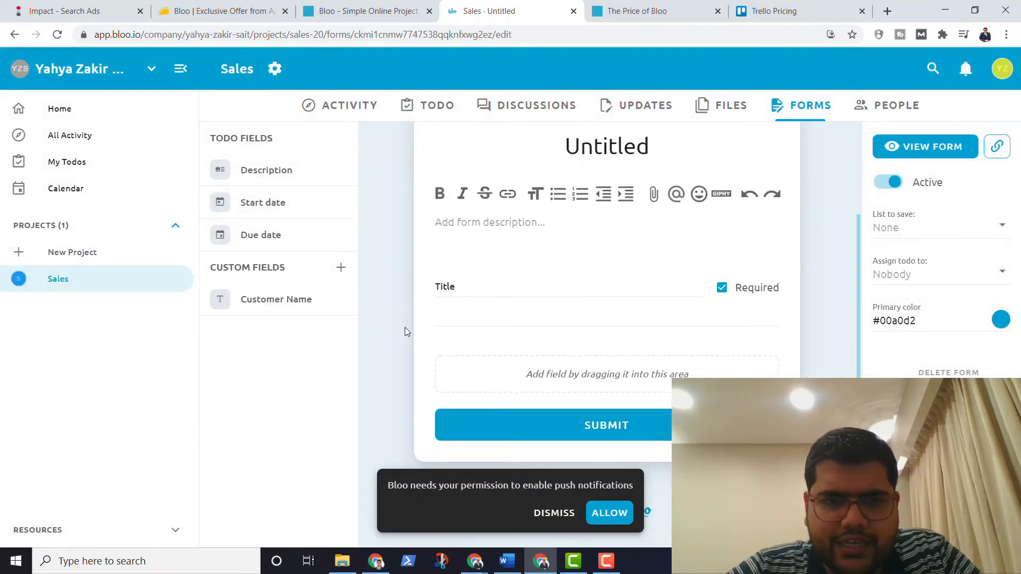
# Step: Add Customer Name to the form and delete the Title field
pyautogui.moveTo(257, 299); pyautogui.dragTo(525, 397)
pyautogui.scroll(-3, 547, 399)
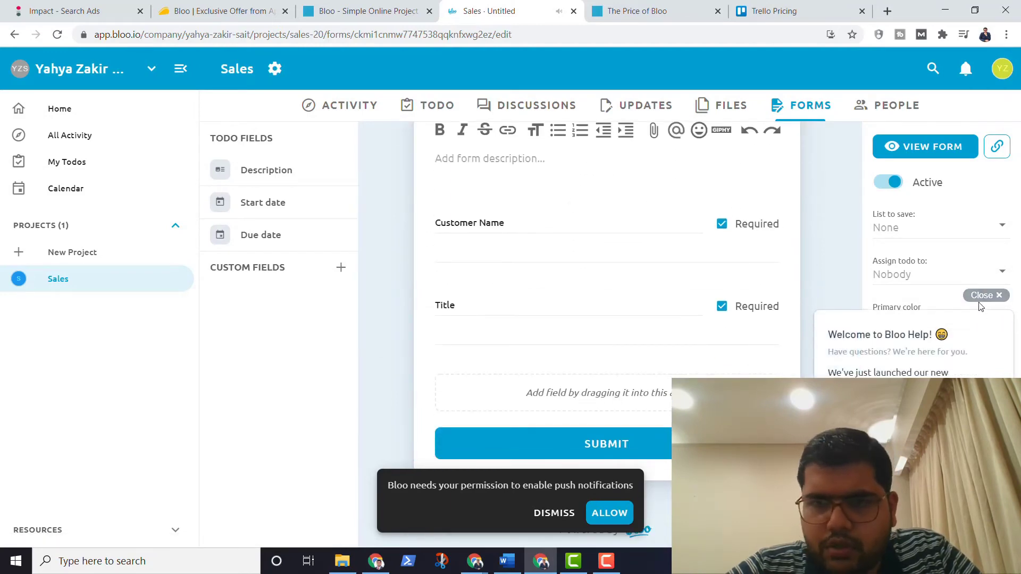
pyautogui.click(980, 294)
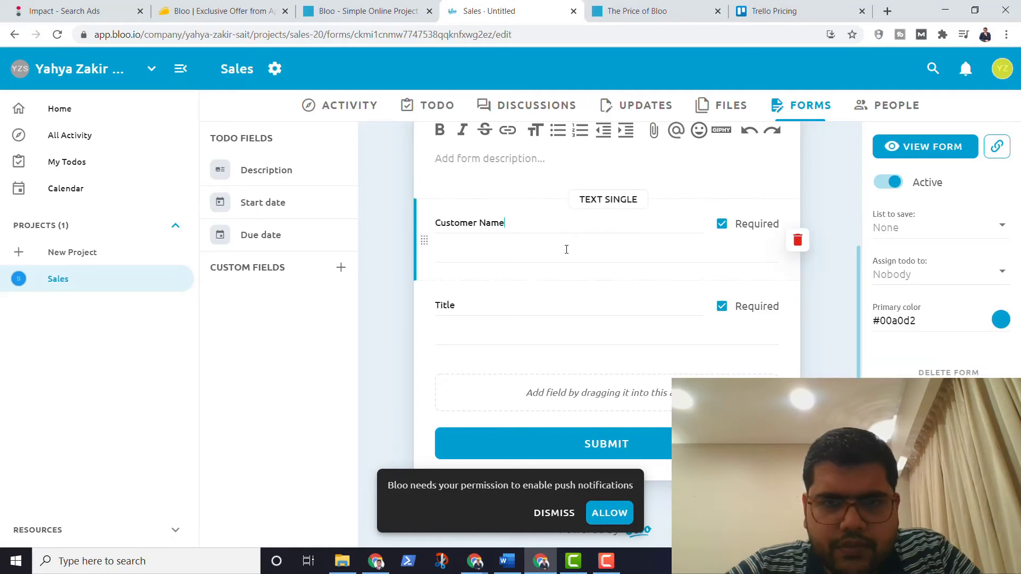
pyautogui.moveTo(424, 240); pyautogui.dragTo(424, 302)
pyautogui.click(794, 238)
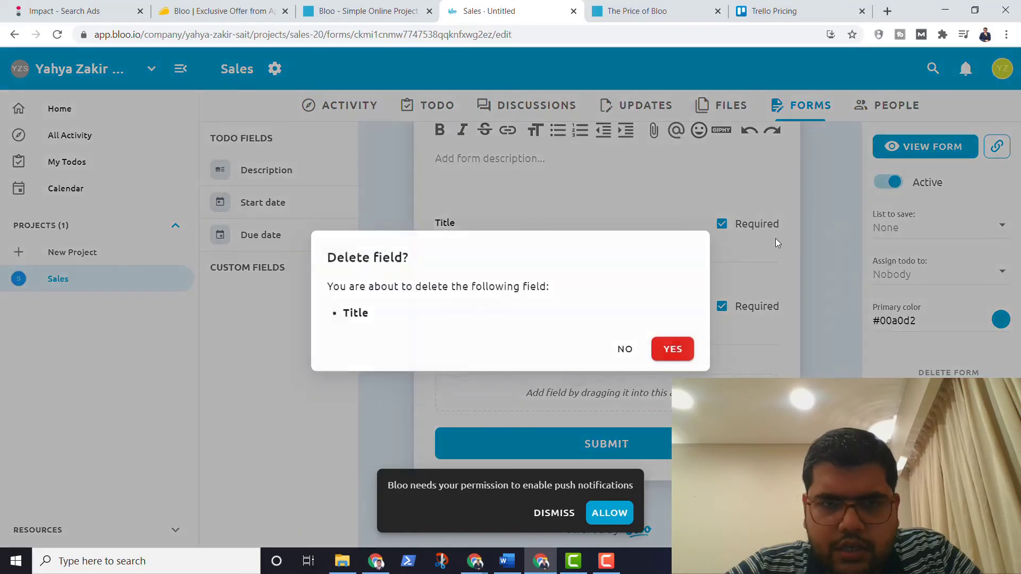
pyautogui.click(664, 349)
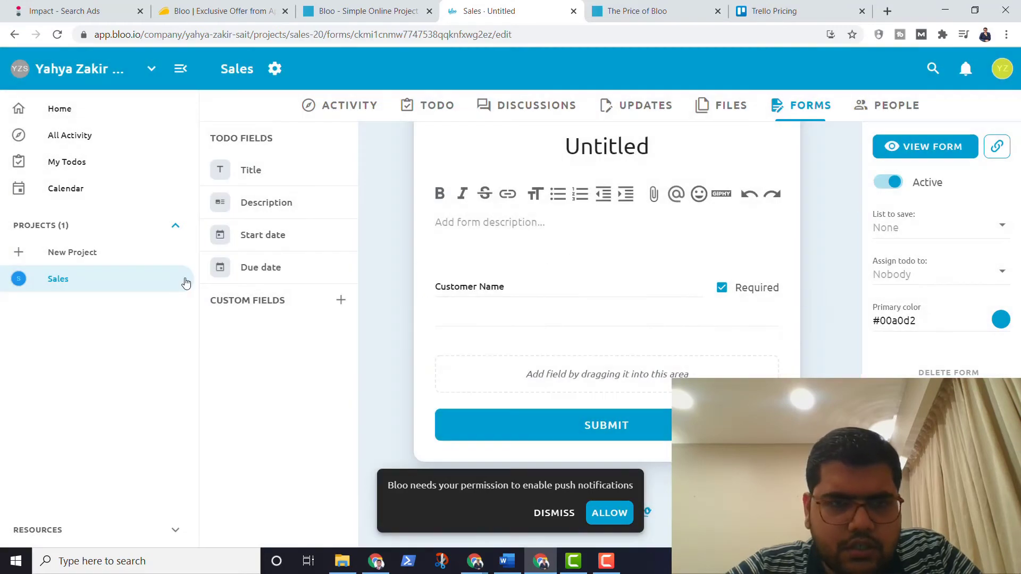
# Step: Create a Phone Number custom field with the Phone number type
pyautogui.click(336, 302)
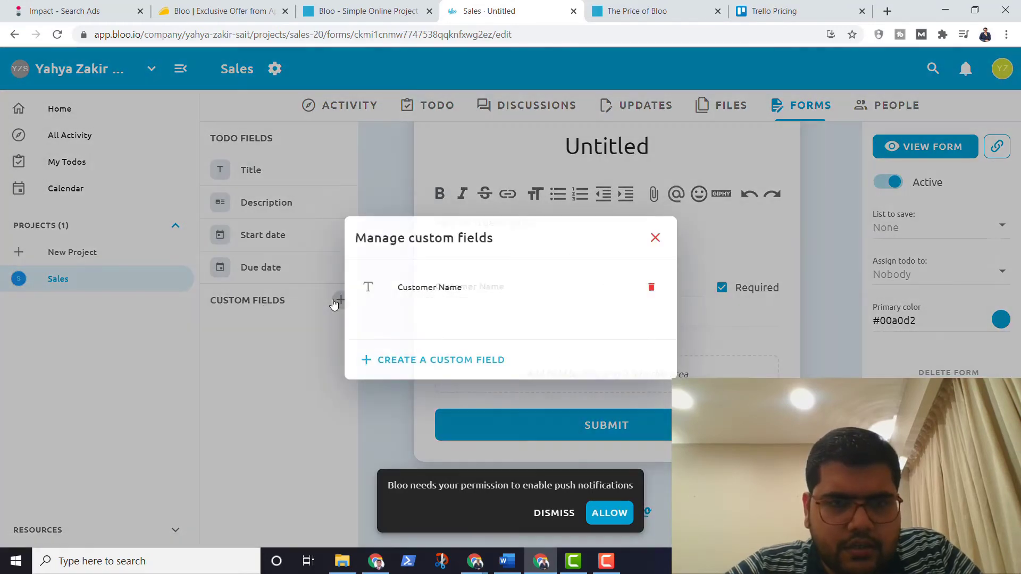
pyautogui.click(423, 358)
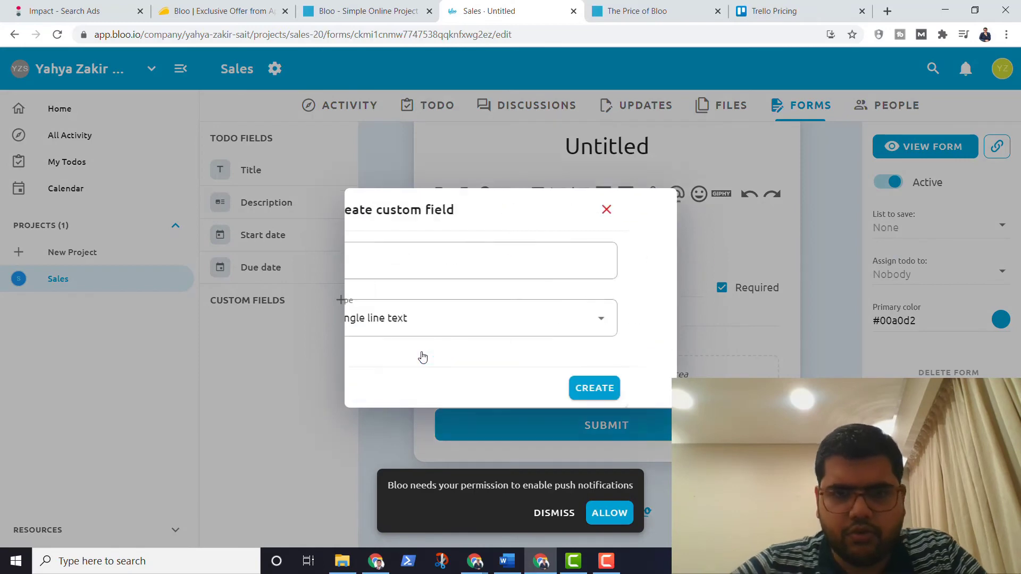
pyautogui.write('Phone Number')
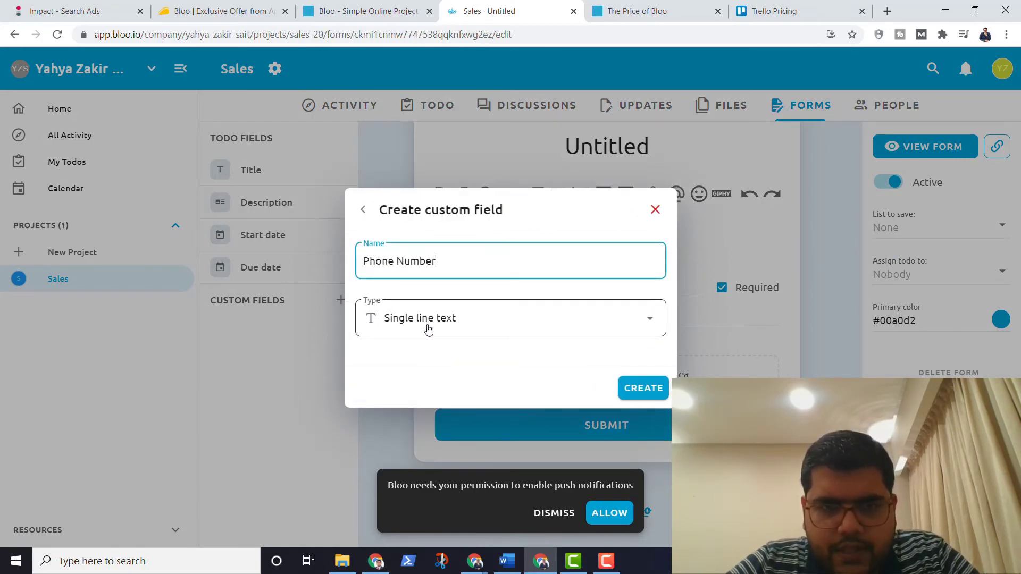
pyautogui.click(428, 329)
pyautogui.scroll(-2, 458, 453)
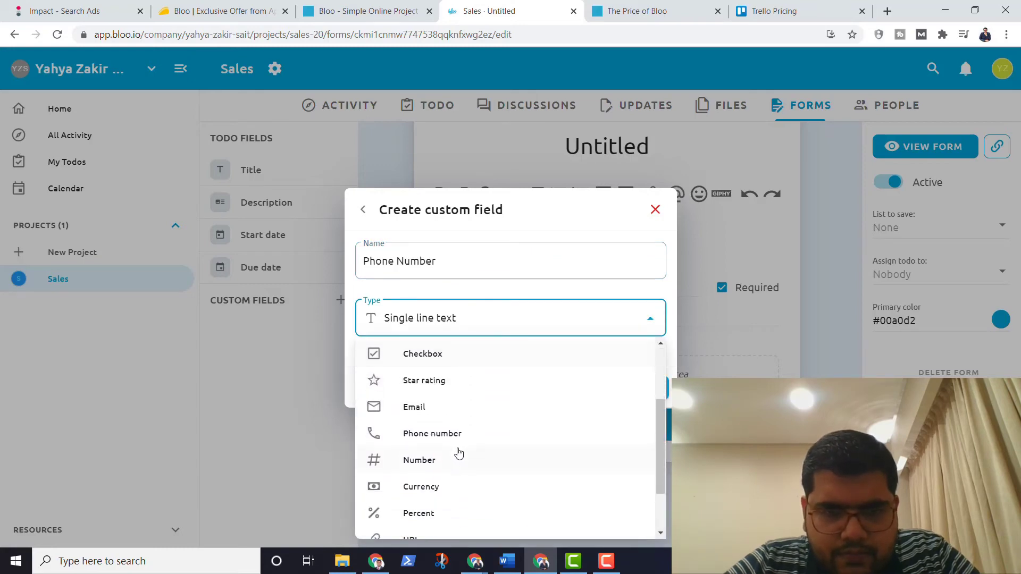
pyautogui.click(454, 435)
pyautogui.click(644, 389)
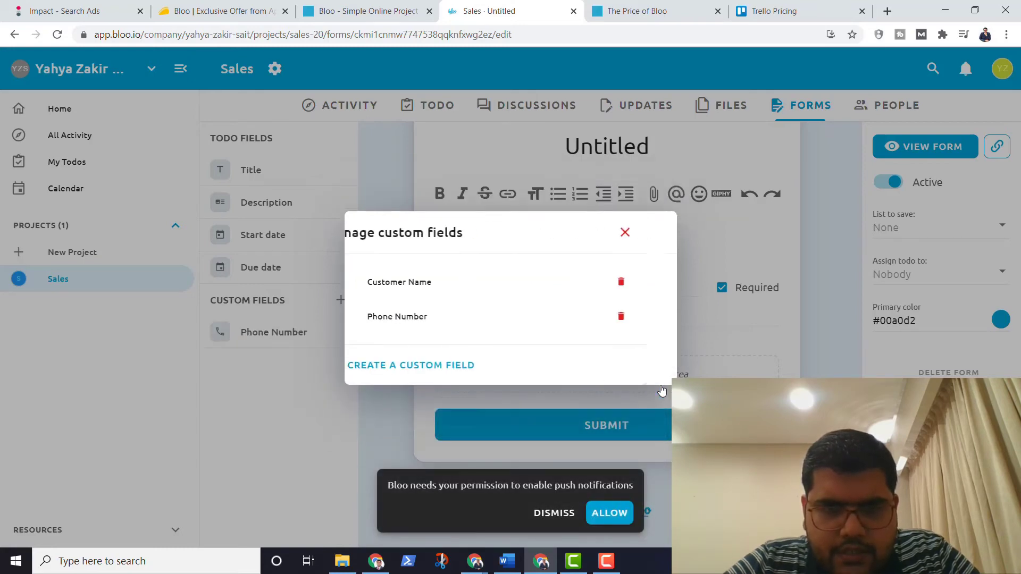
pyautogui.click(655, 233)
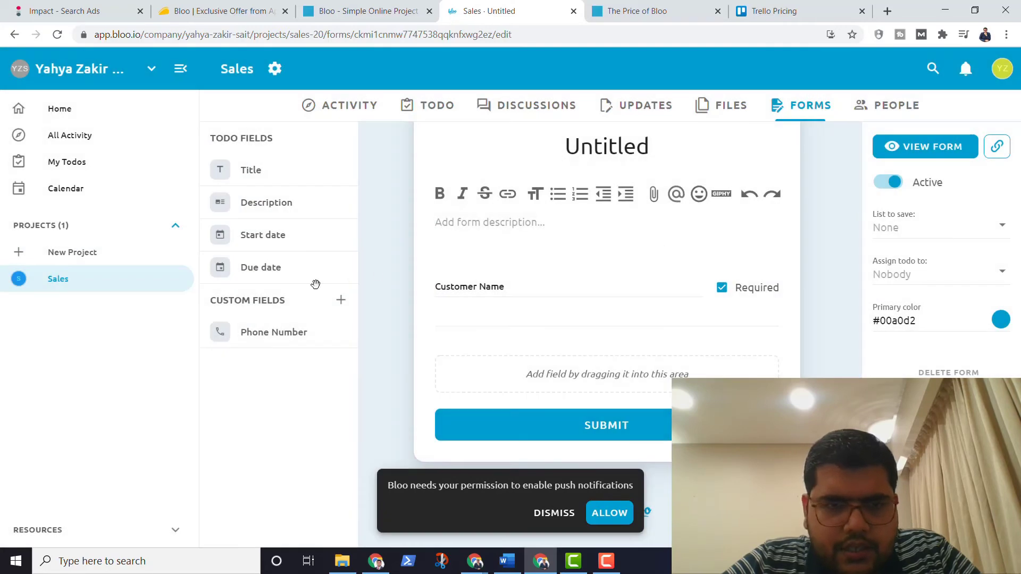
# Step: Place Phone Number below Customer Name in the form and allow Bloo's browser notifications
pyautogui.moveTo(296, 332); pyautogui.dragTo(561, 313)
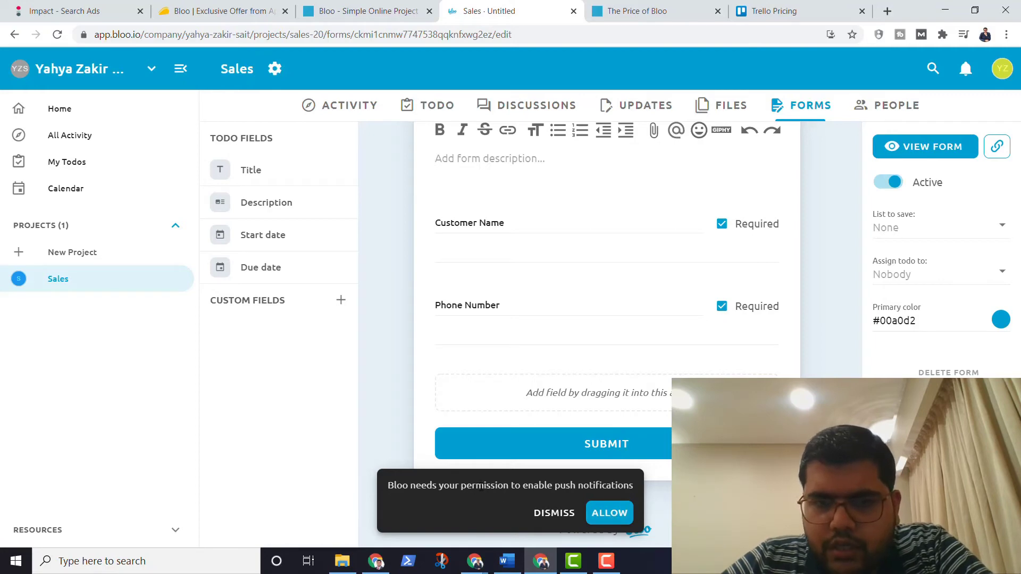
pyautogui.click(608, 514)
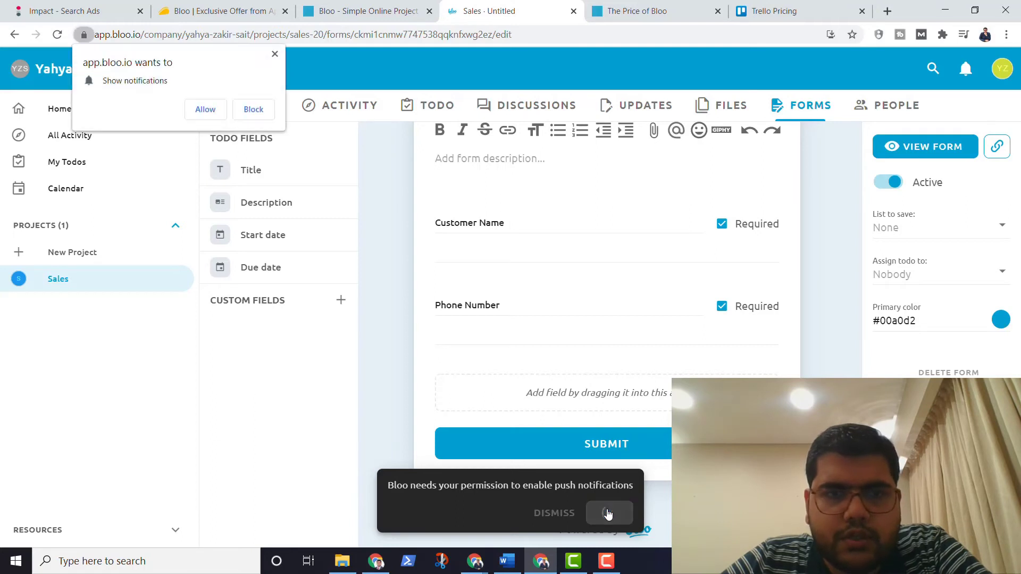
pyautogui.click(212, 115)
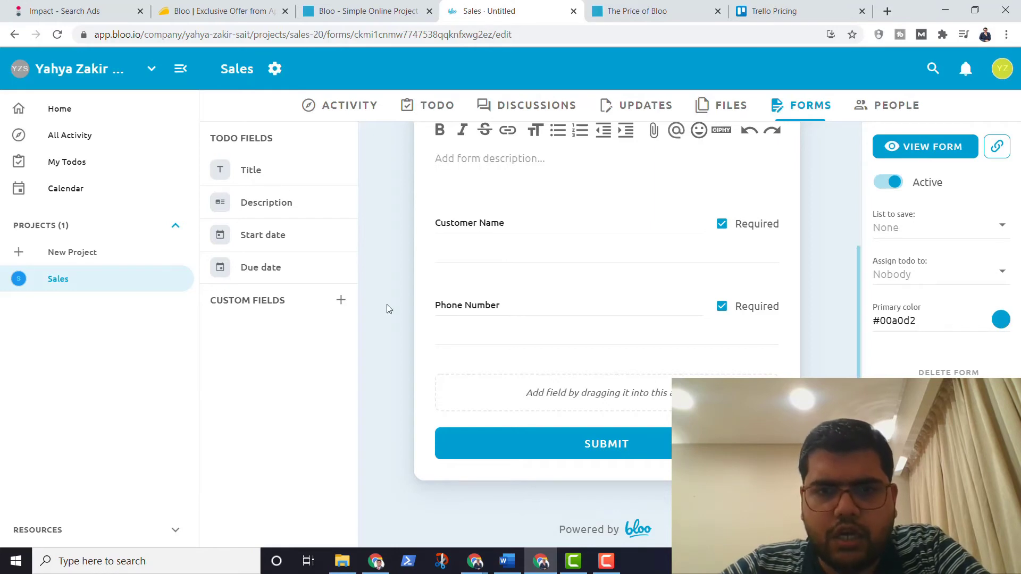
# Step: Retitle the Untitled form 'Start of Funnel' and open its public version in a new tab
pyautogui.scroll(1, 387, 304)
pyautogui.scroll(1, 387, 304)
pyautogui.scroll(1, 387, 305)
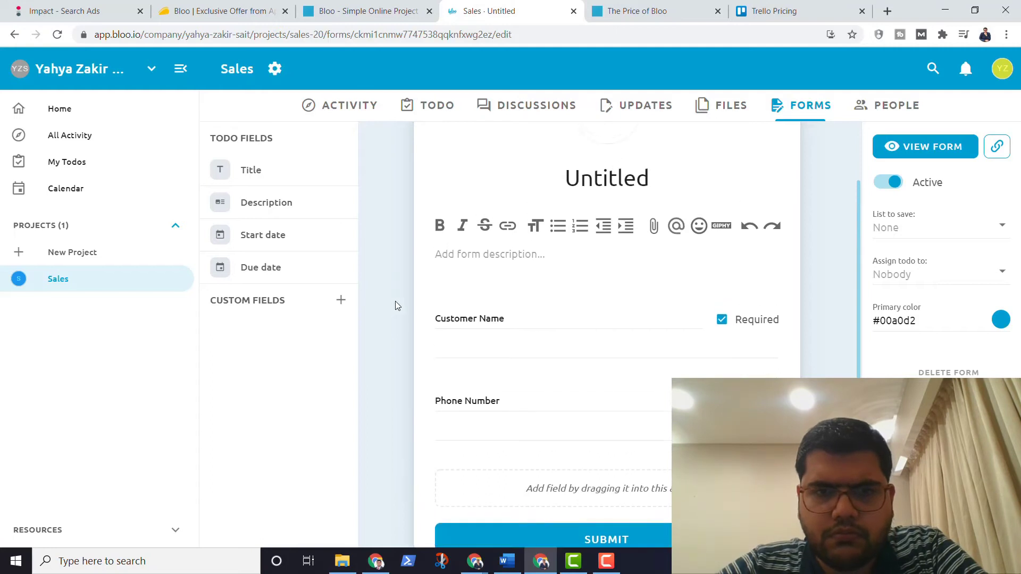
pyautogui.doubleClick(648, 213)
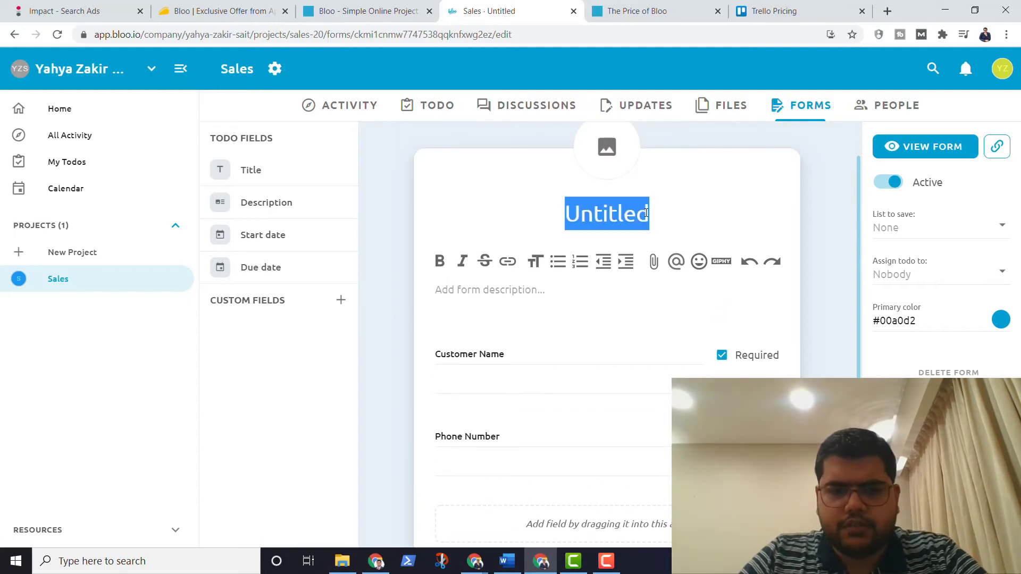
pyautogui.write('Start ')
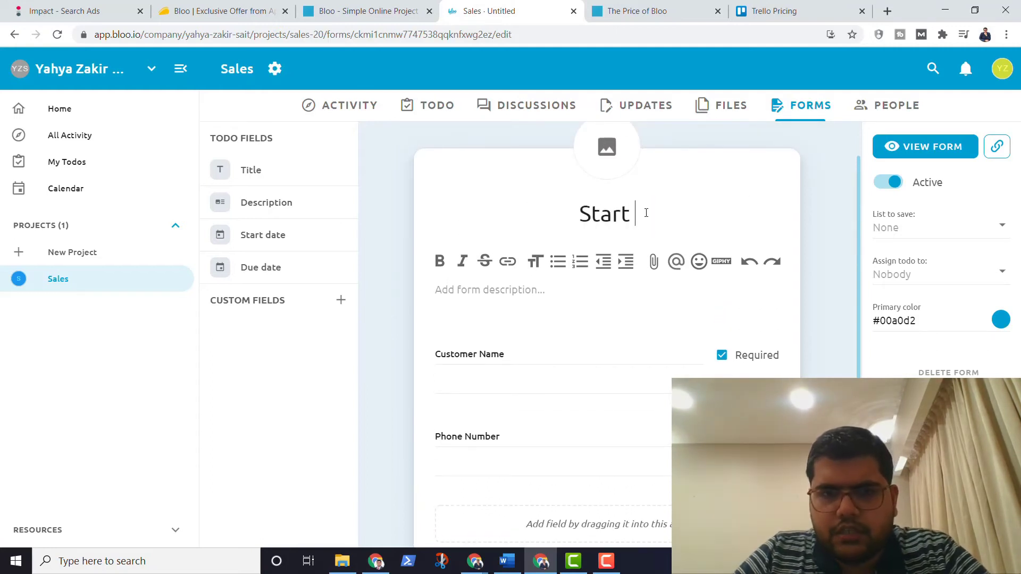
pyautogui.write('of Funnel')
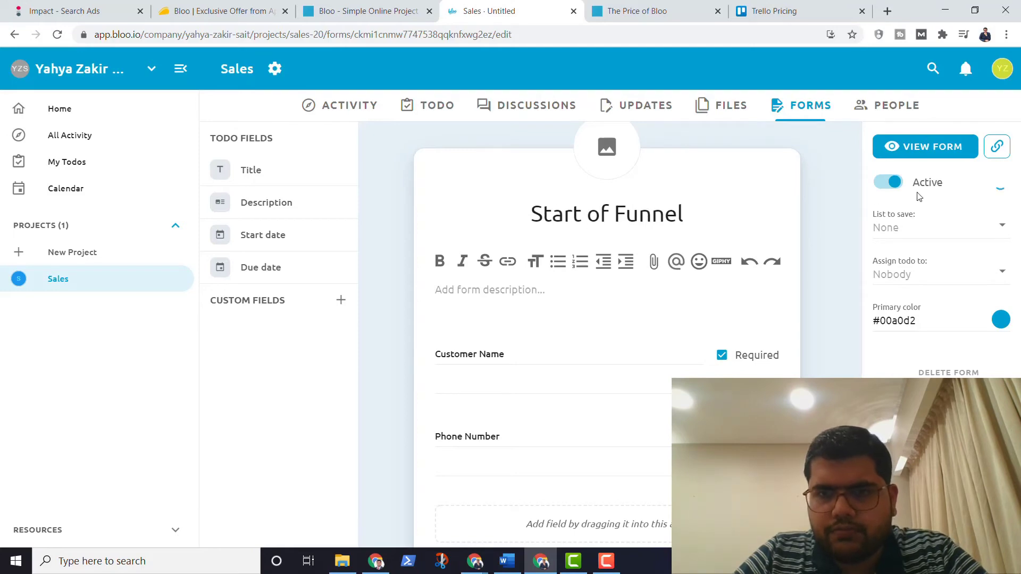
pyautogui.click(926, 144)
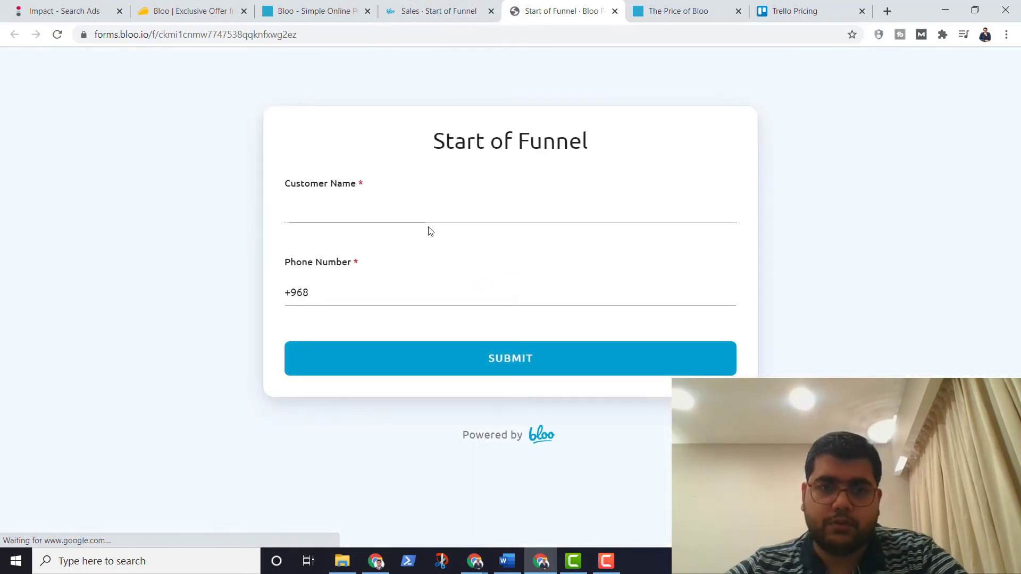
# Step: Submit the public form with customer name ABC Inc and a corrected phone number
pyautogui.click(429, 221)
pyautogui.write('ABC Inc')
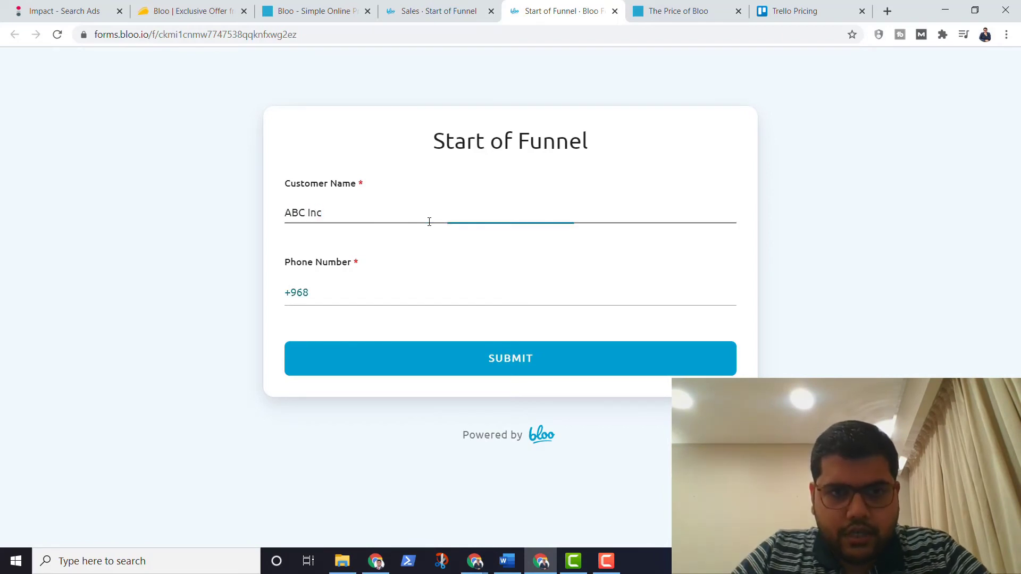
pyautogui.click(428, 294)
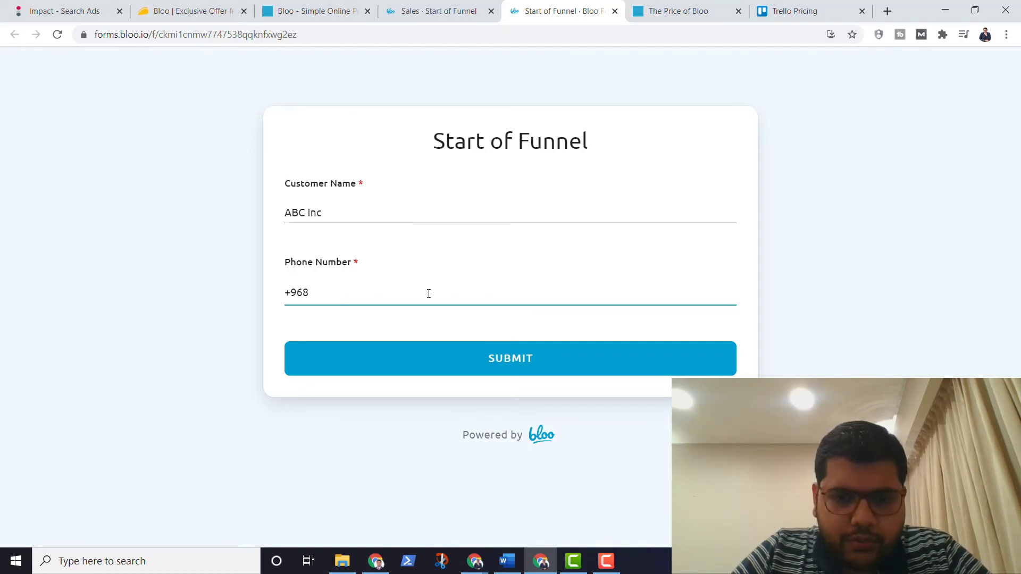
pyautogui.write('38199183')
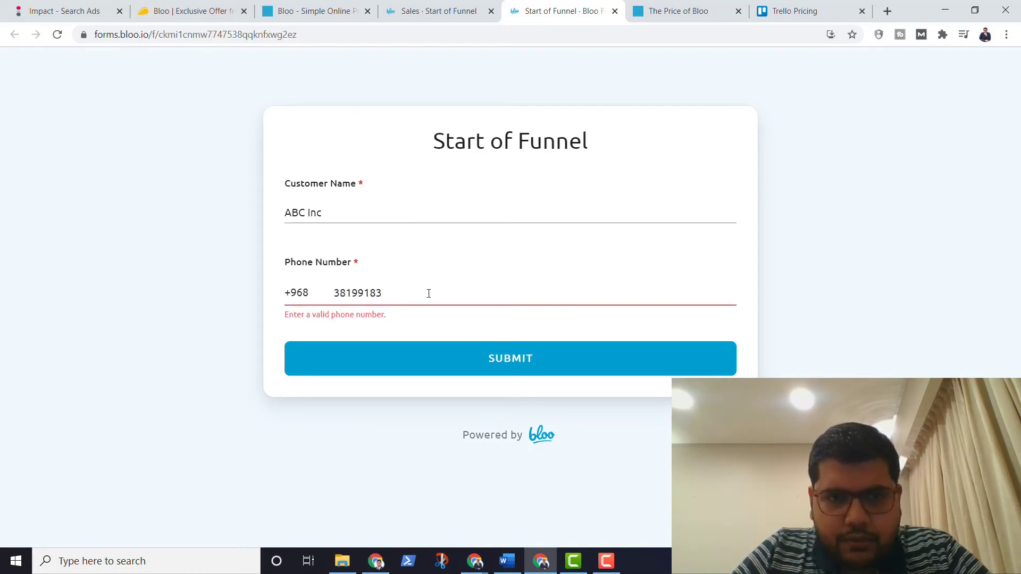
pyautogui.doubleClick(428, 293)
pyautogui.write('9819')
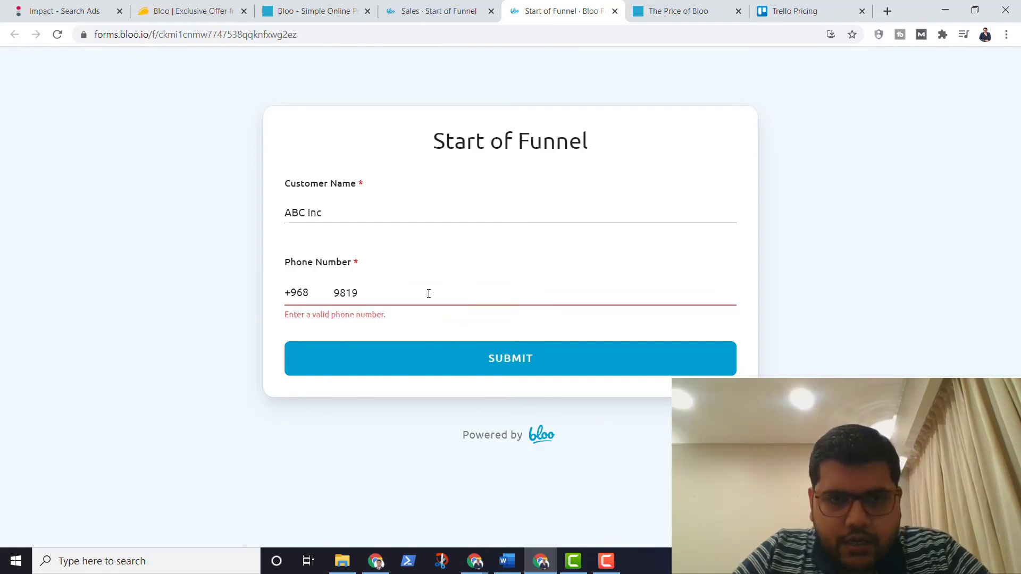
pyautogui.write('9188')
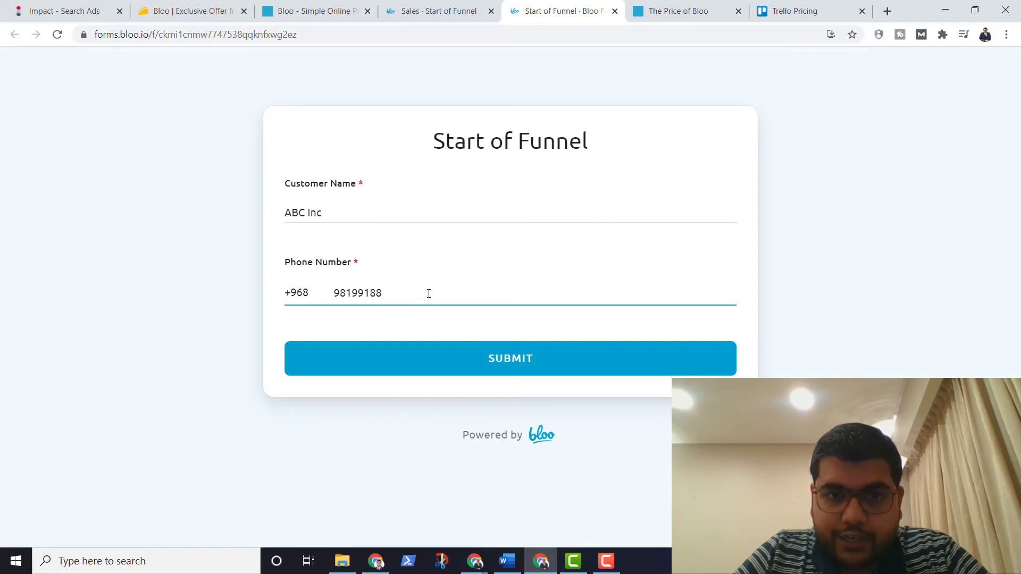
pyautogui.click(442, 357)
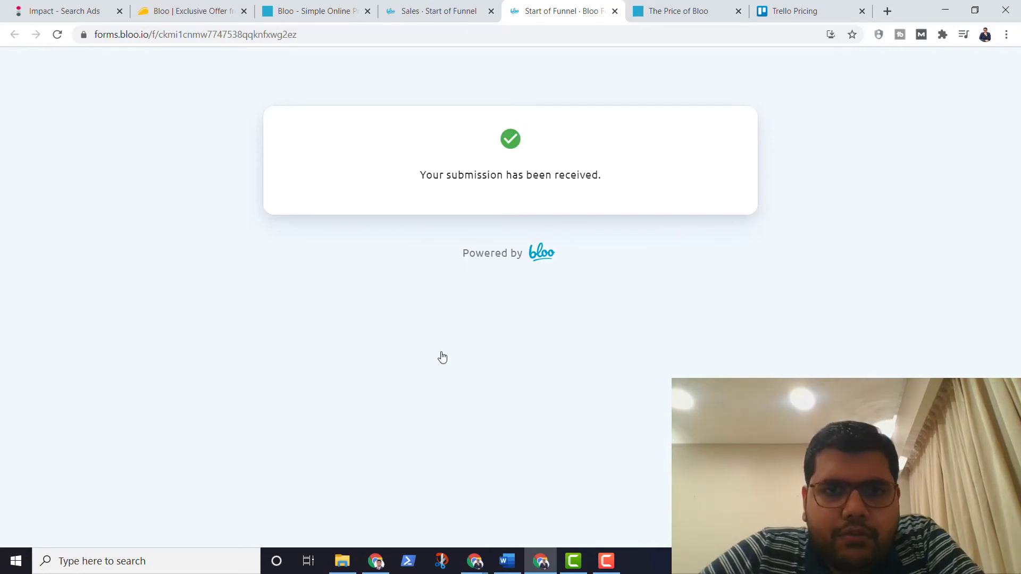
pyautogui.click(412, 10)
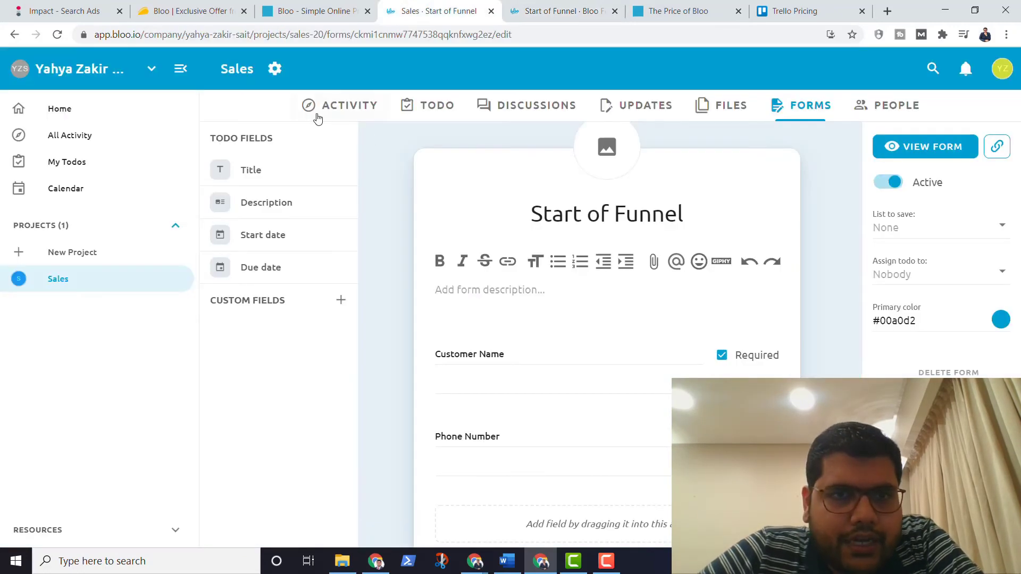
# Step: On the Sales todo board, open and inspect the new ABC Inc todo's details twice
pyautogui.click(406, 107)
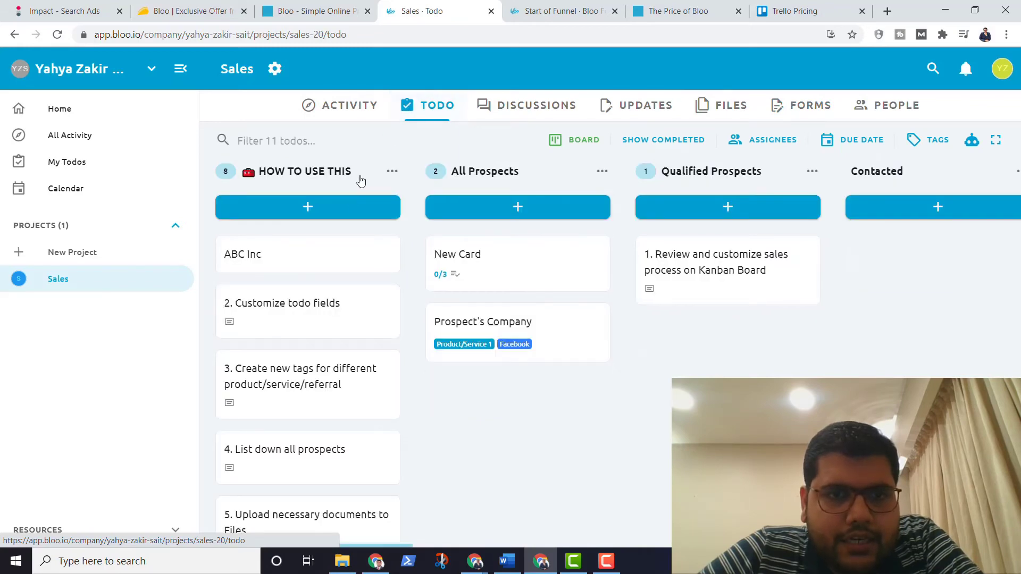
pyautogui.click(289, 260)
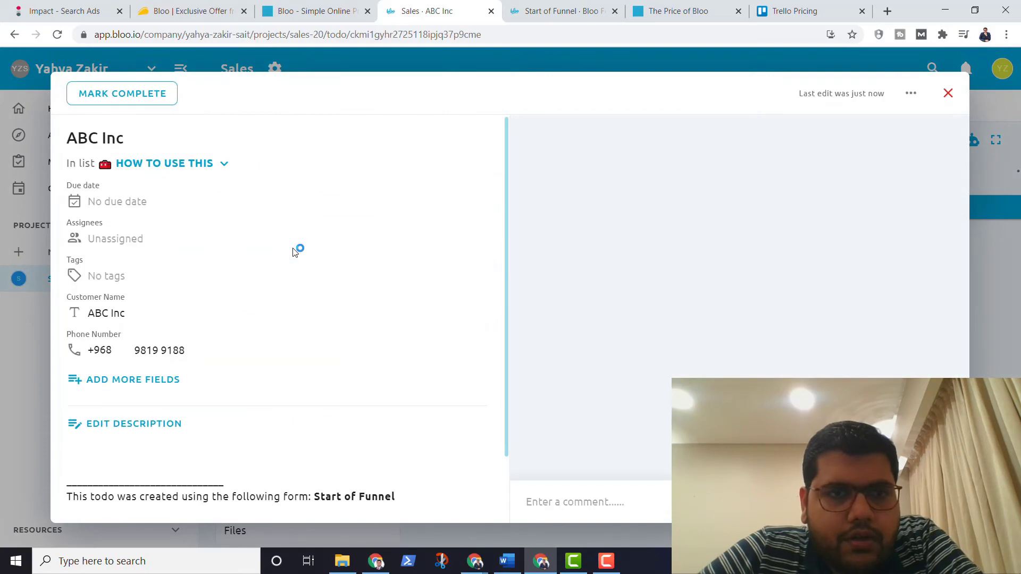
pyautogui.scroll(-2, 273, 308)
pyautogui.scroll(2, 273, 314)
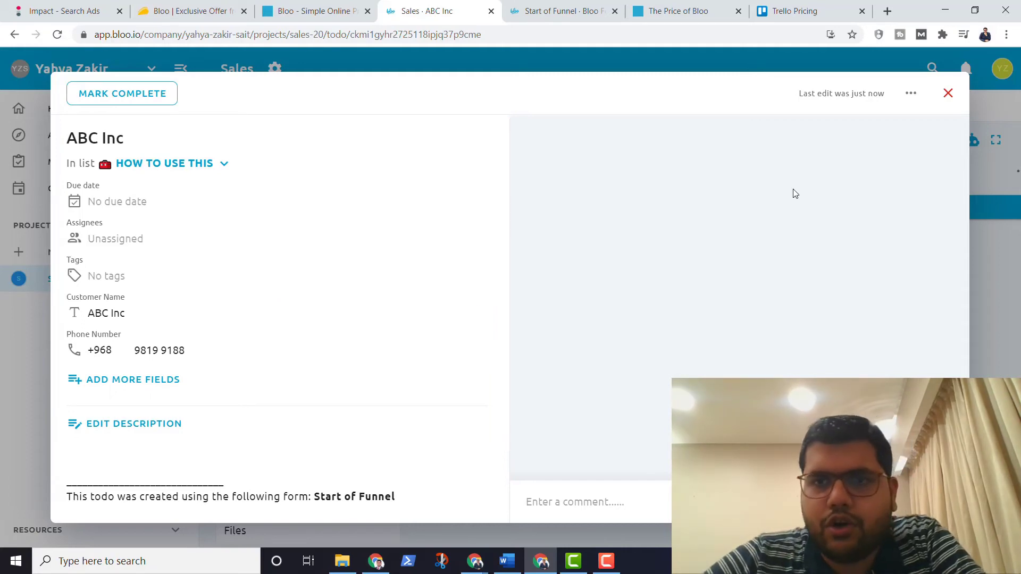
pyautogui.click(949, 92)
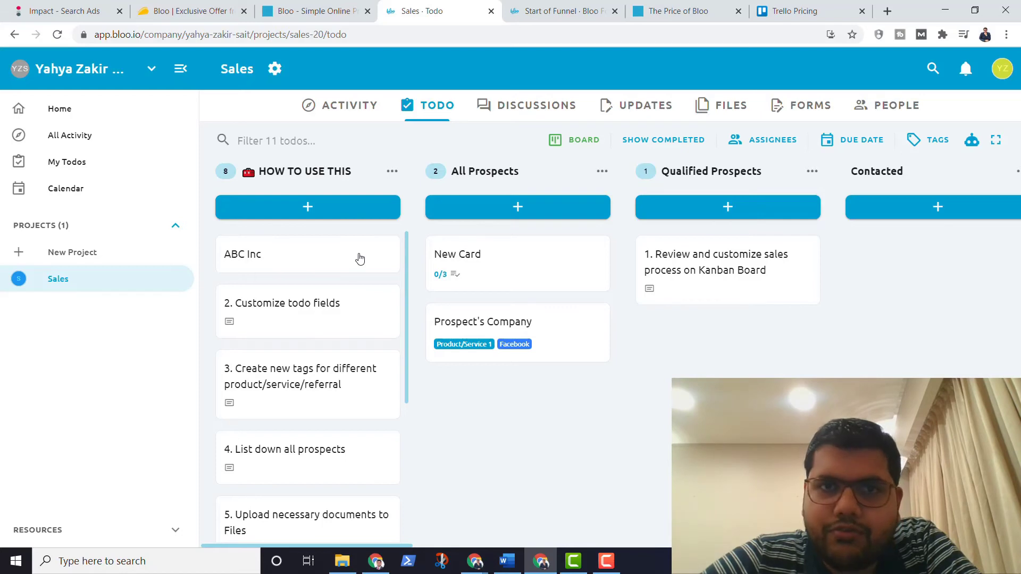
pyautogui.click(358, 258)
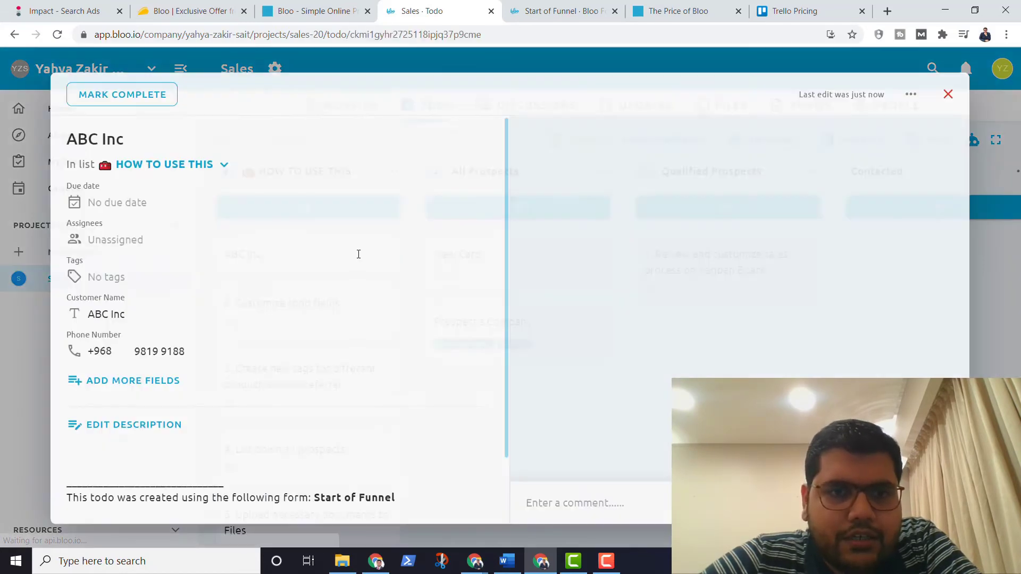
pyautogui.scroll(-2, 344, 321)
pyautogui.scroll(2, 344, 321)
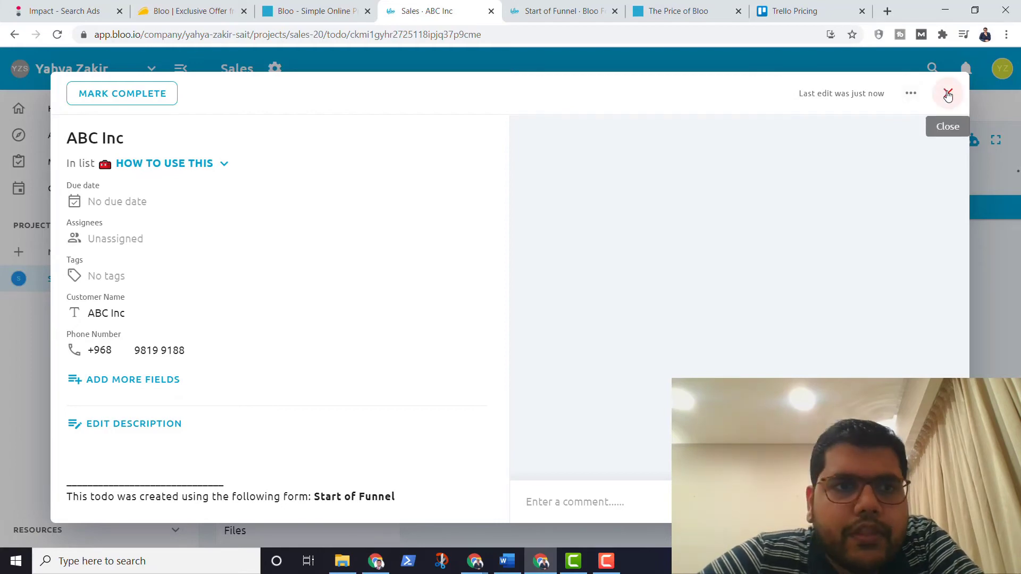
pyautogui.click(948, 95)
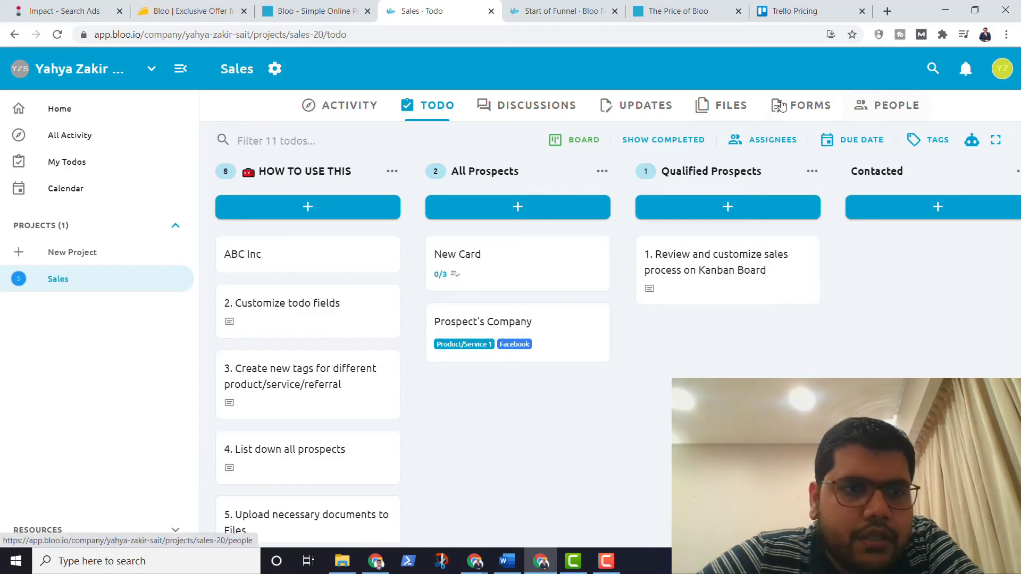
pyautogui.click(275, 70)
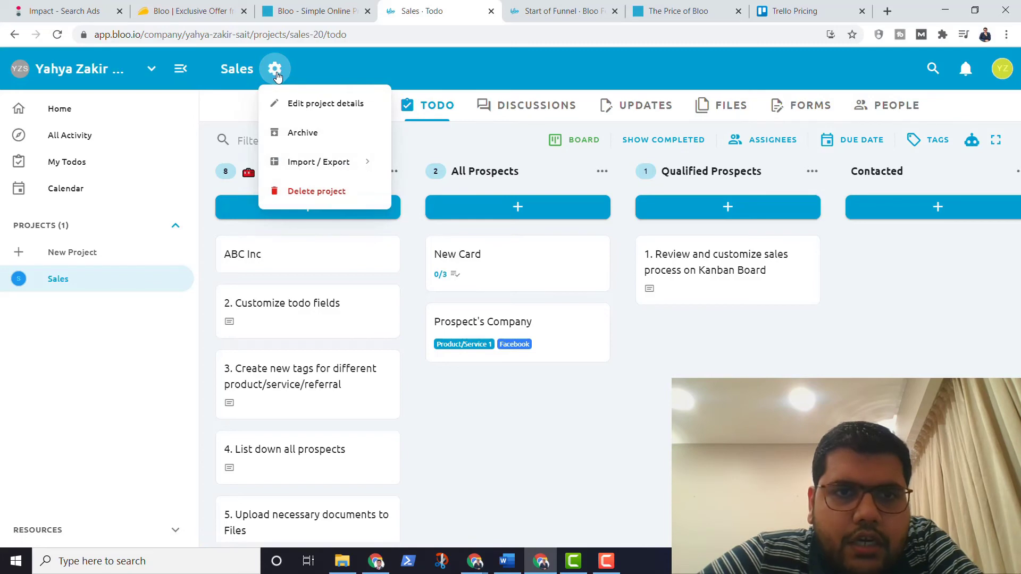
# Step: Glance at Edit project details and the HOW TO USE THIS menu, then open 2. Customize todo fields
pyautogui.click(283, 104)
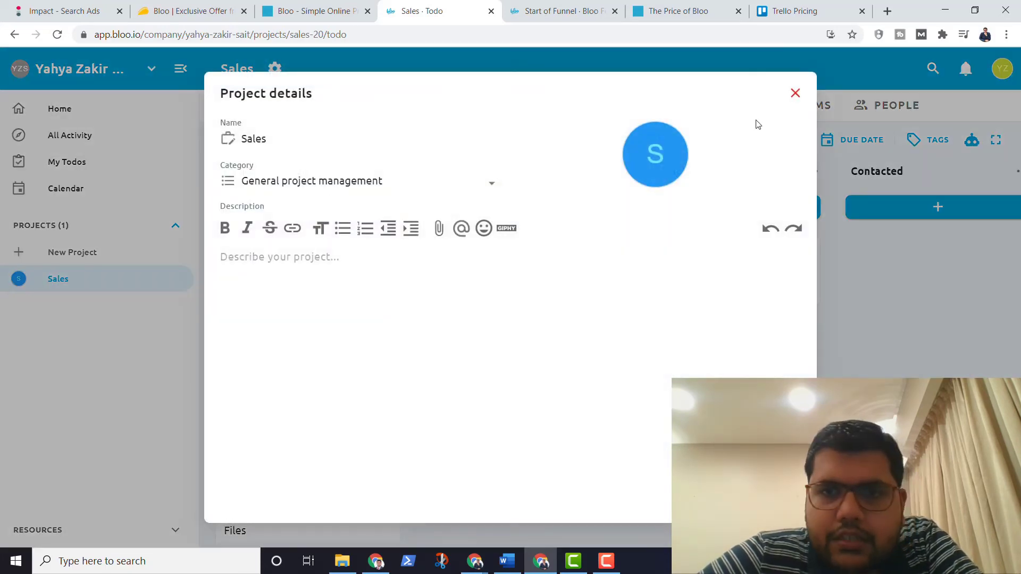
pyautogui.click(794, 94)
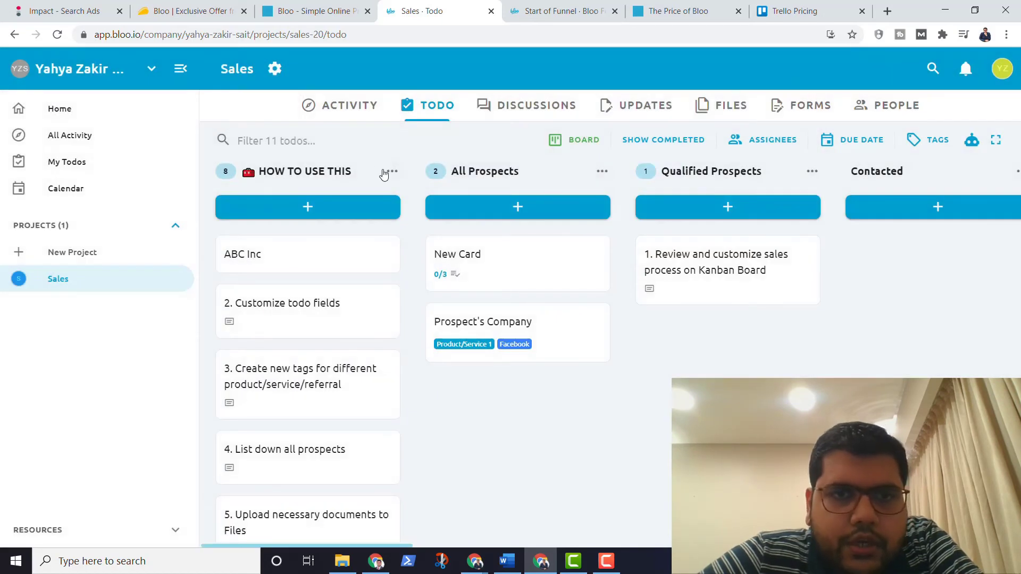
pyautogui.click(391, 173)
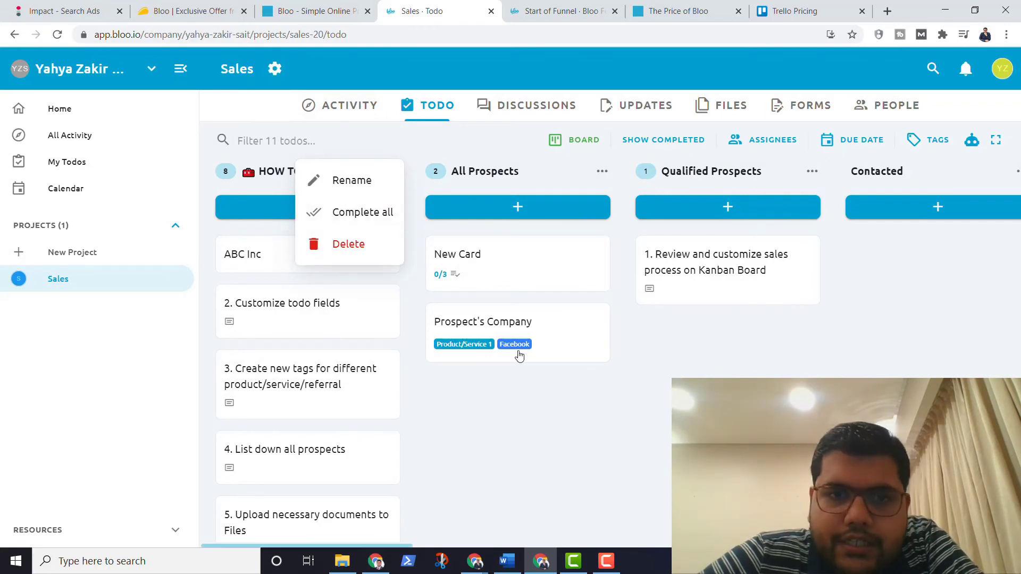
pyautogui.click(501, 403)
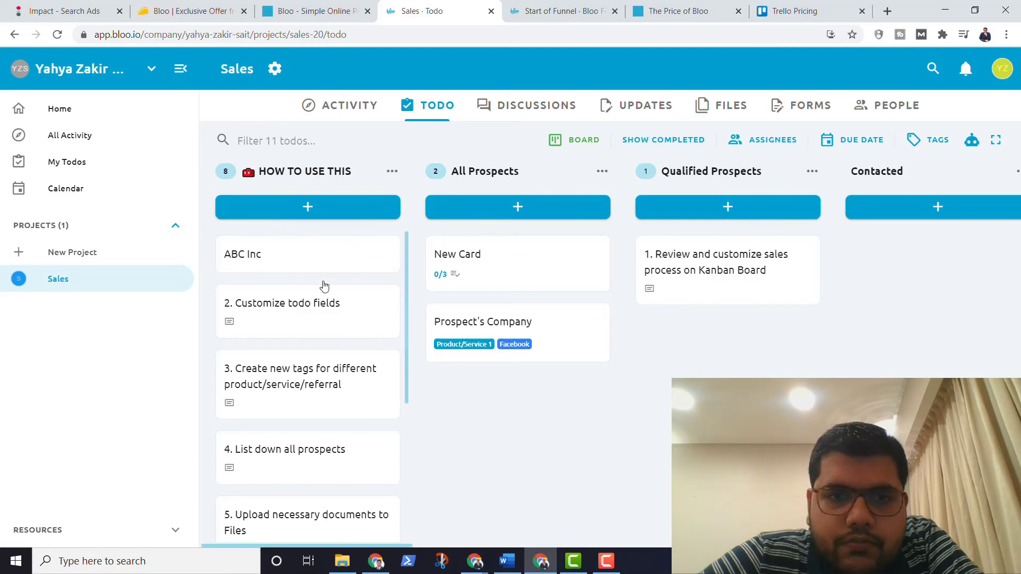
pyautogui.click(319, 303)
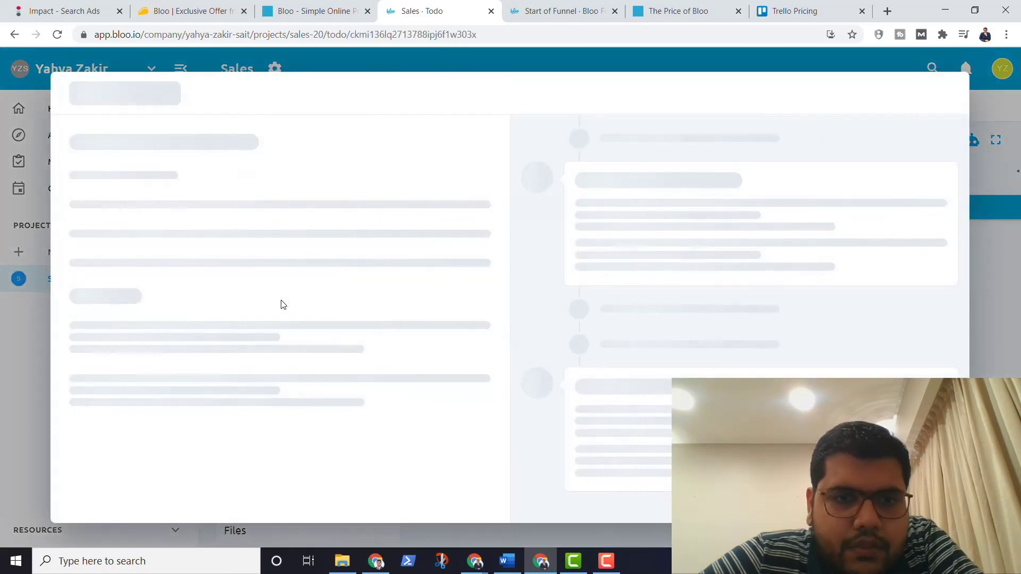
pyautogui.click(132, 94)
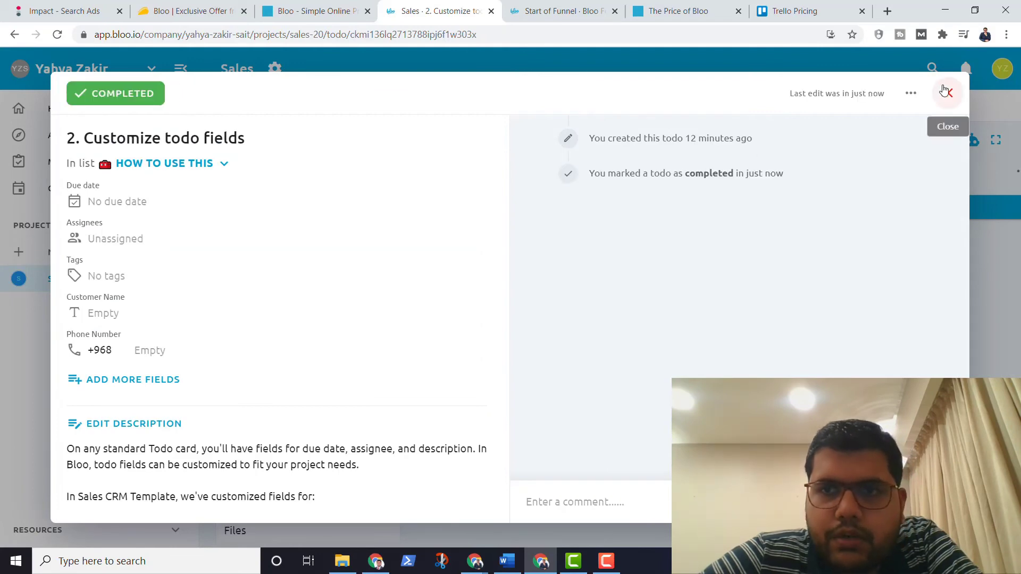
pyautogui.click(945, 91)
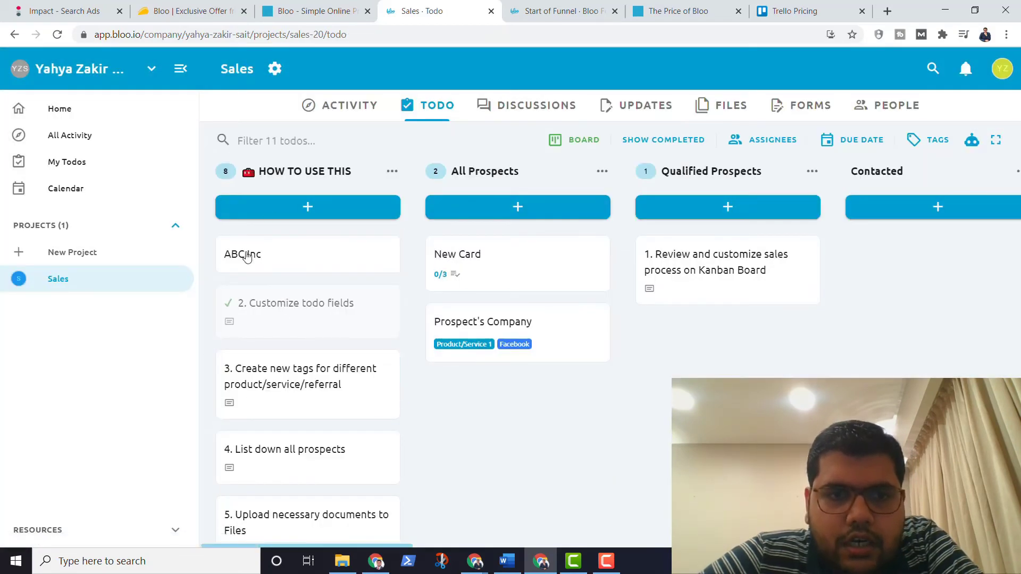
pyautogui.click(649, 148)
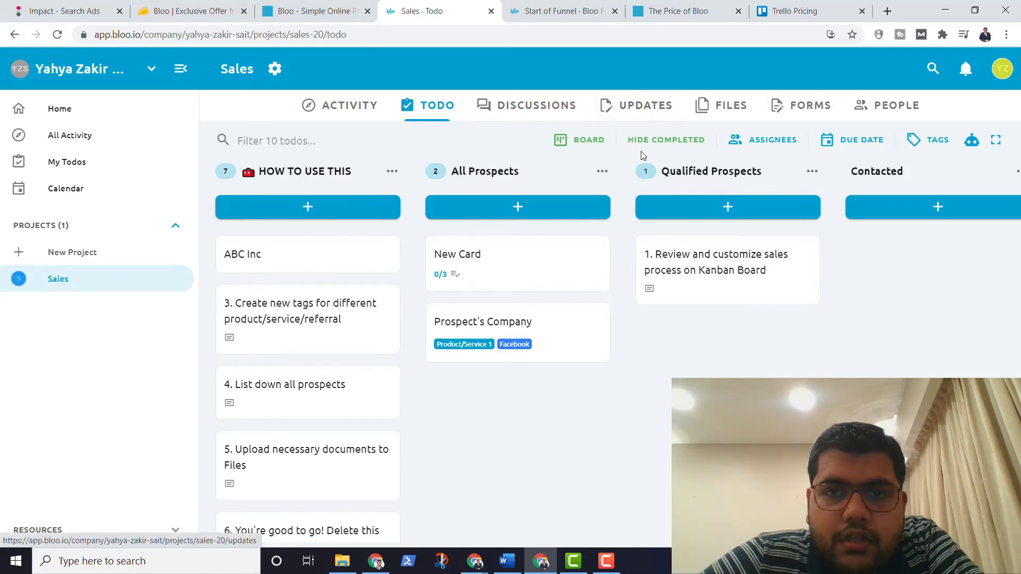
pyautogui.click(642, 147)
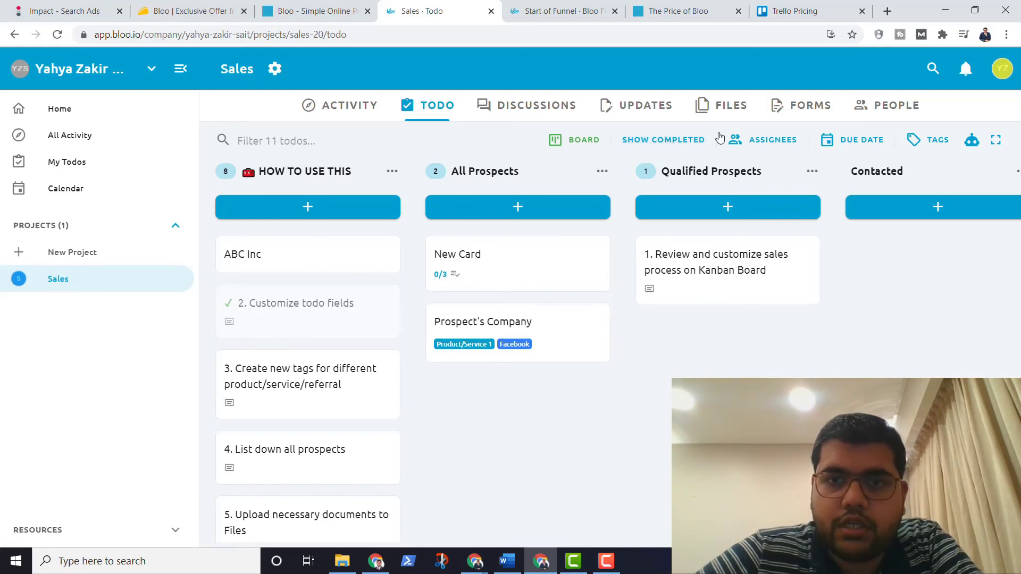
pyautogui.click(676, 145)
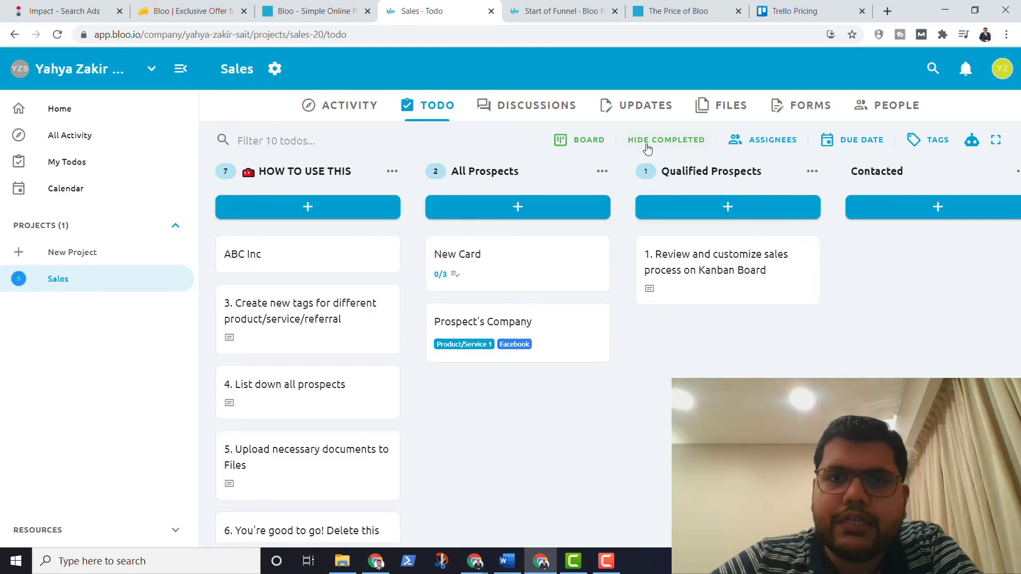
pyautogui.click(647, 146)
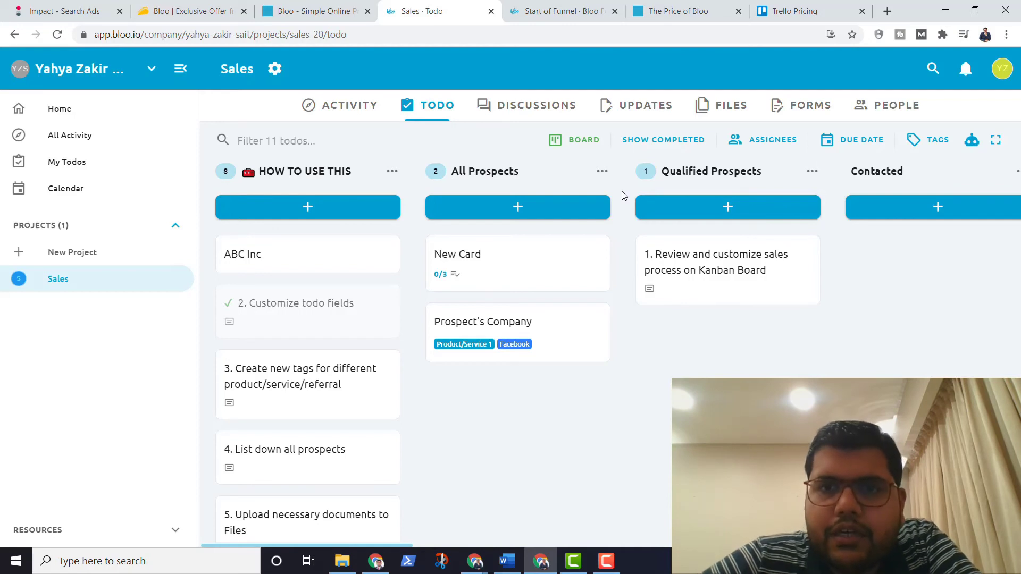
pyautogui.hscroll(1, 609, 352)
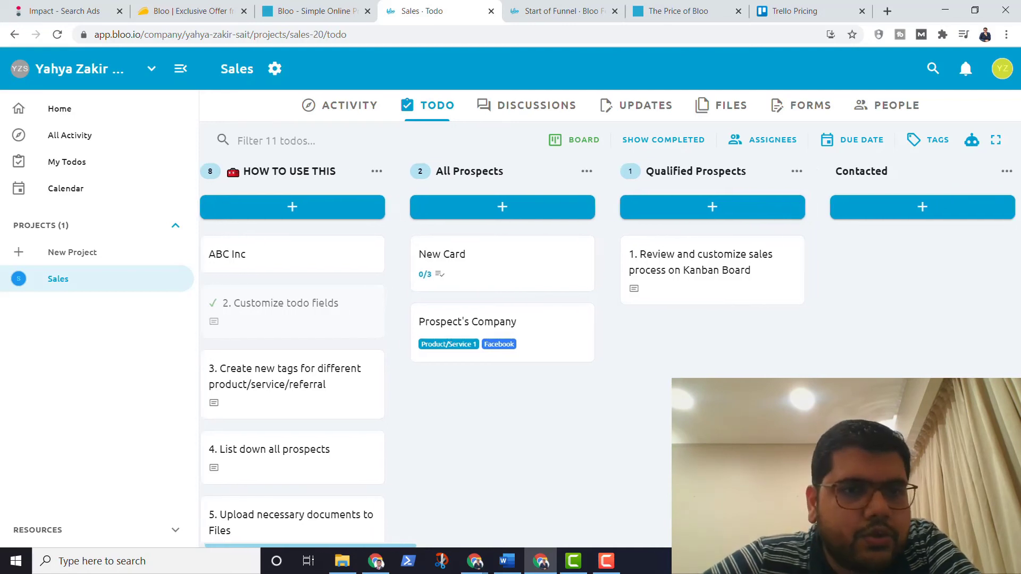
pyautogui.hscroll(12, 610, 352)
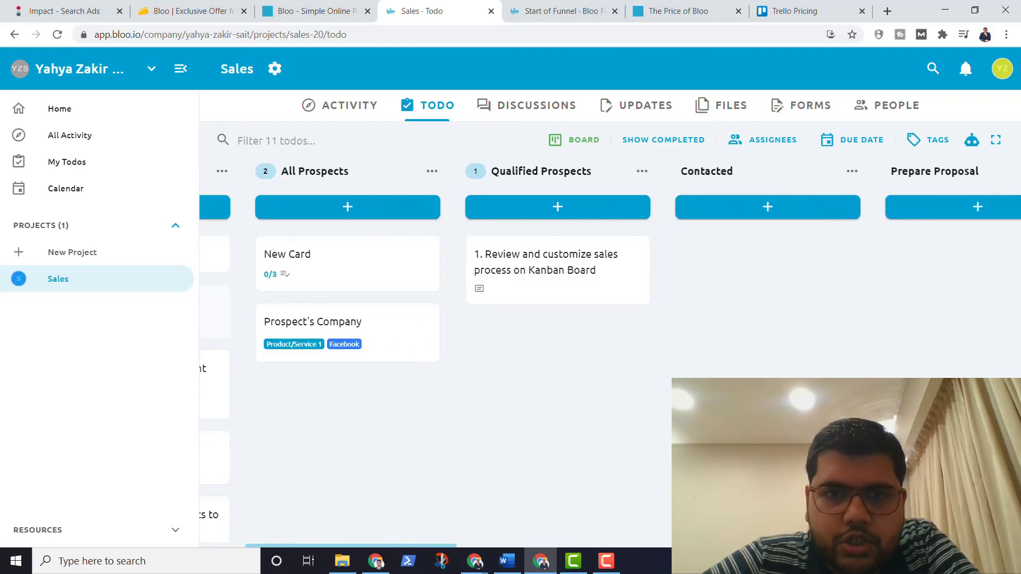
pyautogui.hscroll(-8, 609, 353)
pyautogui.hscroll(-5, 610, 353)
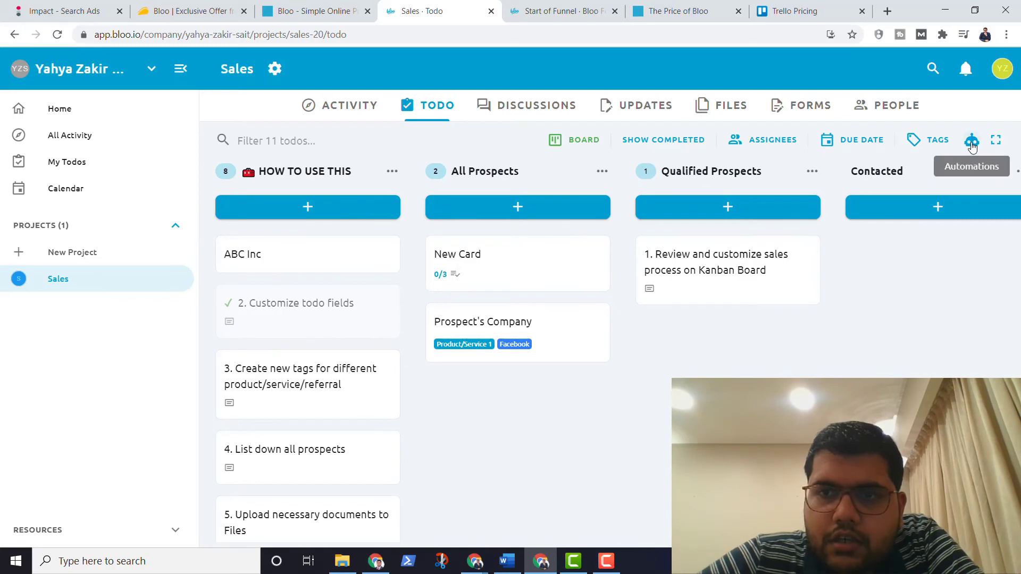
pyautogui.click(971, 142)
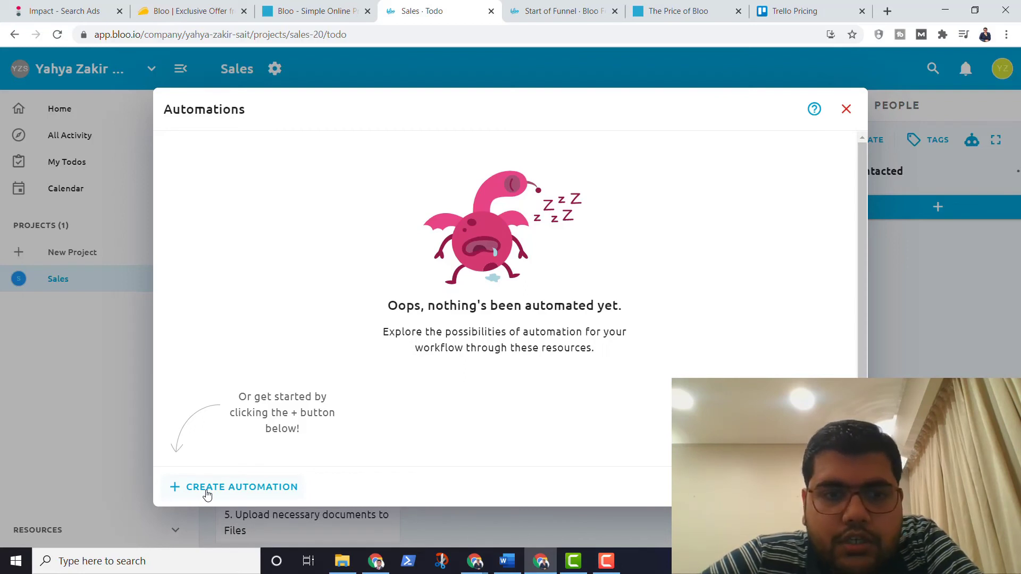
pyautogui.click(207, 489)
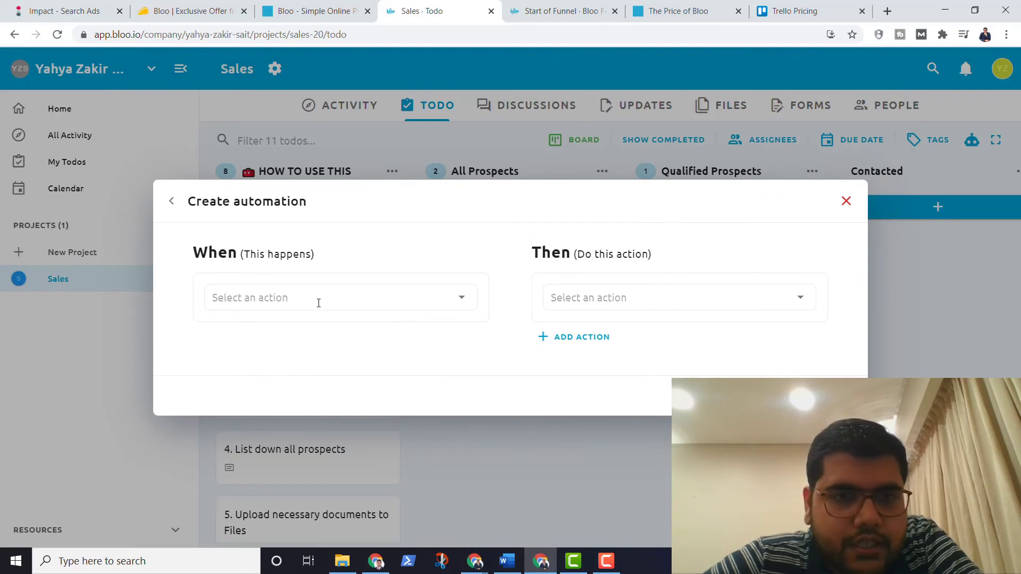
pyautogui.click(312, 292)
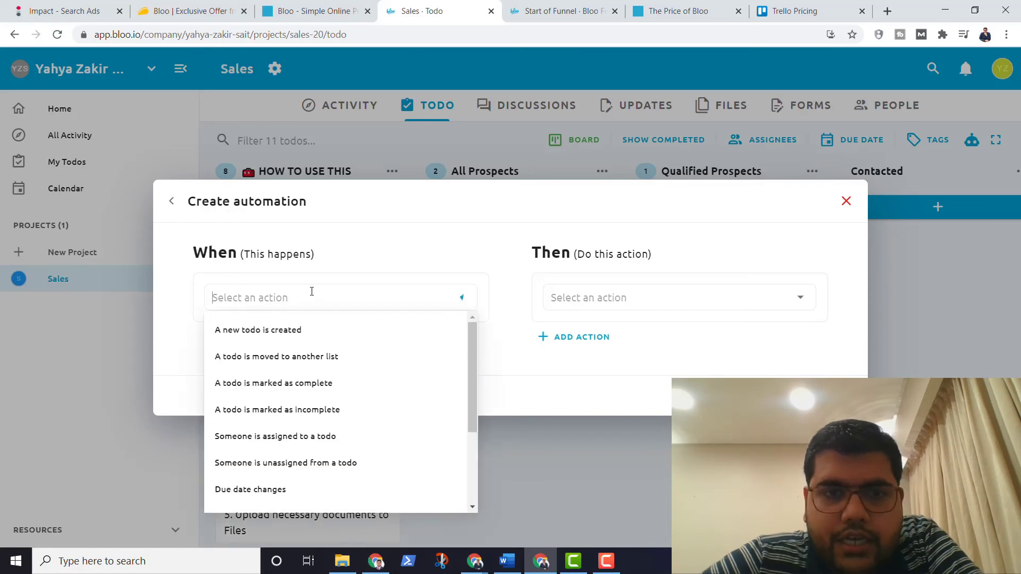
pyautogui.scroll(-4, 324, 380)
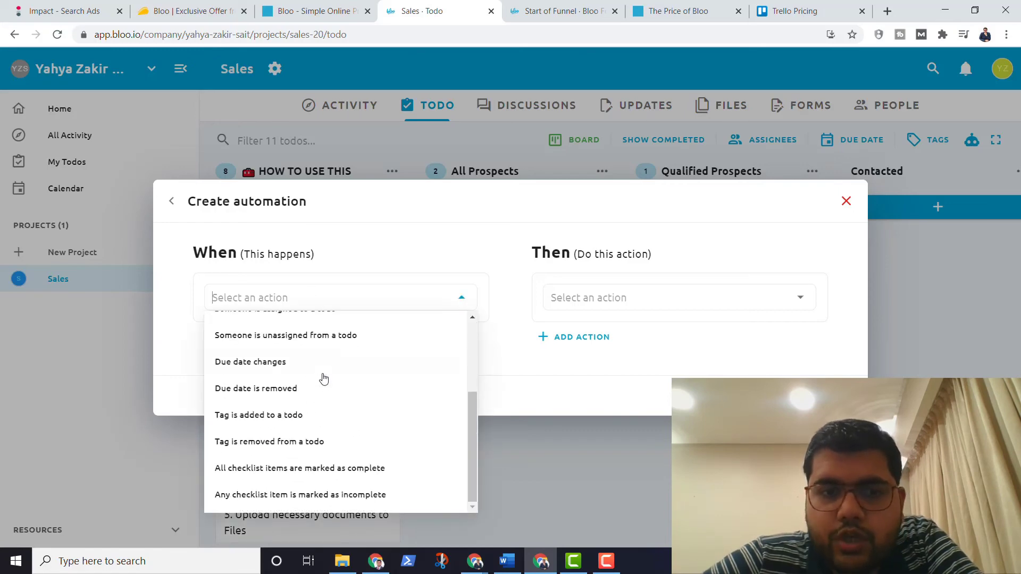
pyautogui.scroll(2, 323, 379)
pyautogui.scroll(1, 287, 351)
pyautogui.scroll(-3, 279, 406)
pyautogui.scroll(2, 278, 405)
pyautogui.scroll(3, 279, 405)
pyautogui.click(376, 274)
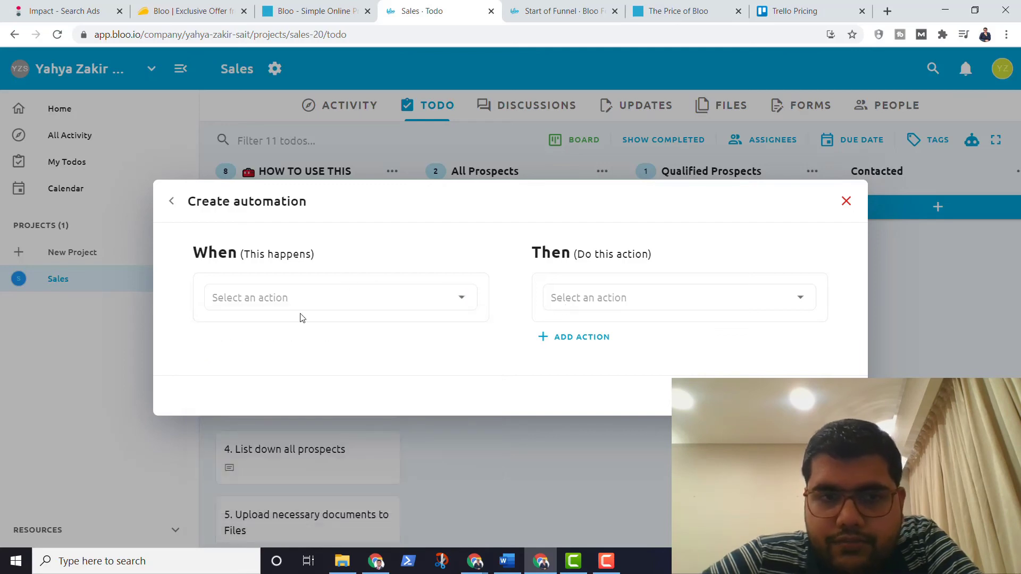
pyautogui.click(697, 299)
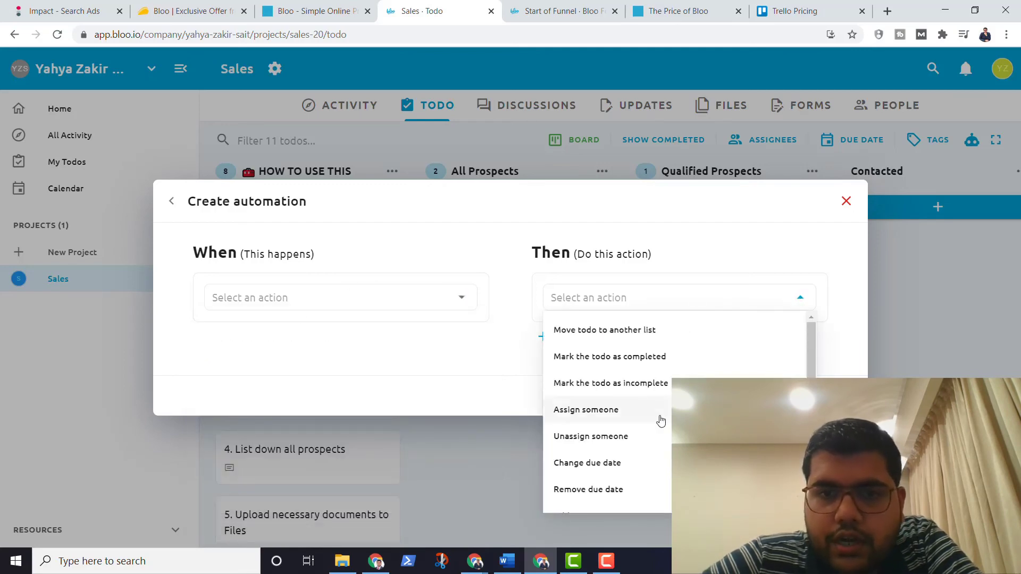
pyautogui.scroll(-2, 661, 419)
pyautogui.scroll(3, 659, 417)
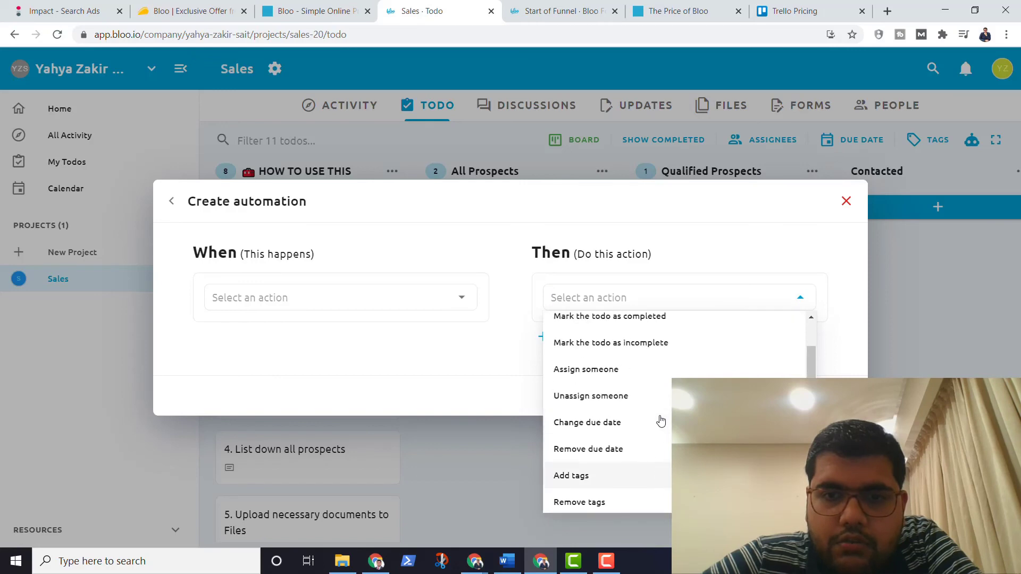
pyautogui.click(595, 253)
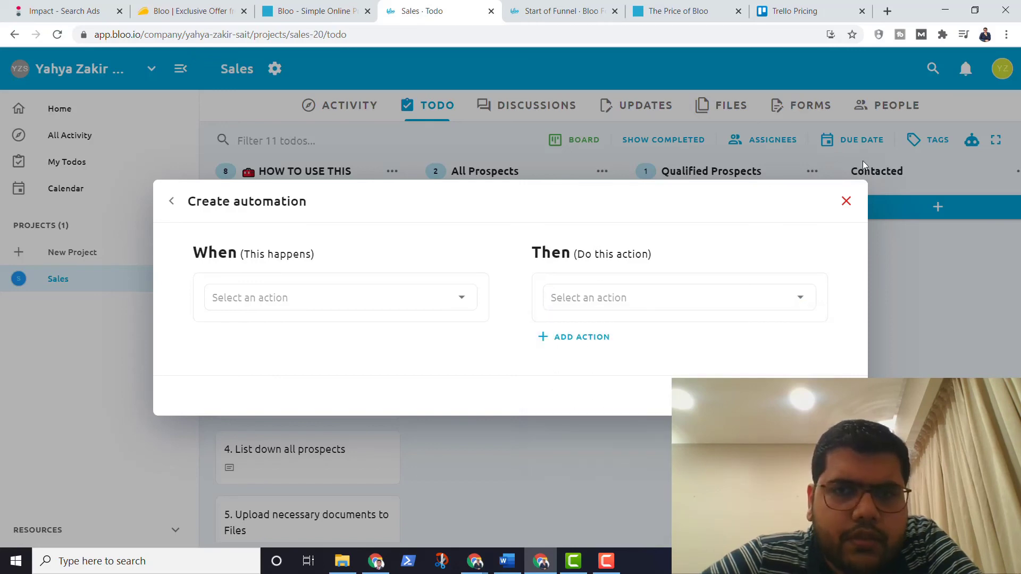
pyautogui.click(847, 213)
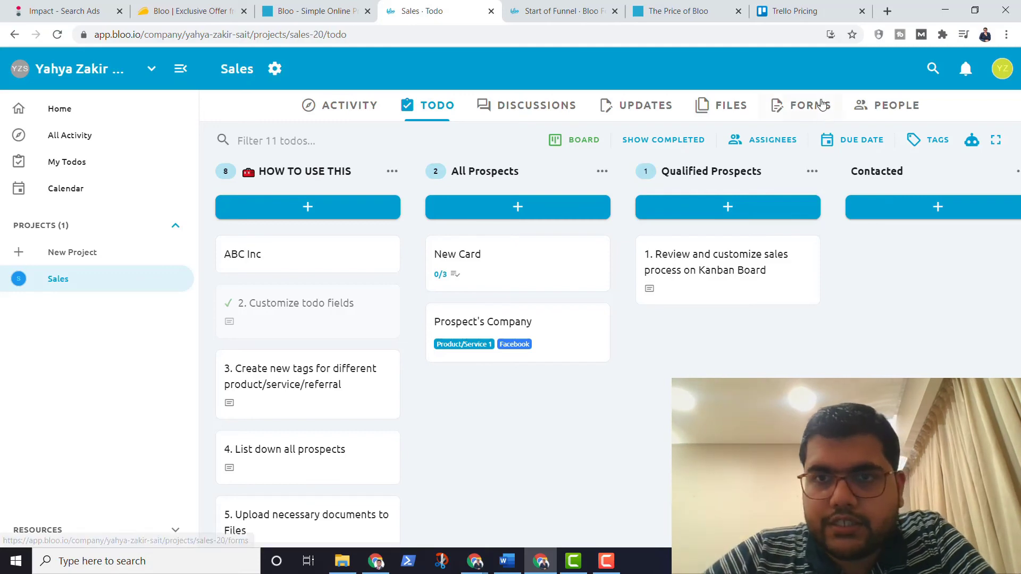
# Step: Dismiss the Install app offer for Bloo and open a new blank browser tab
pyautogui.click(831, 35)
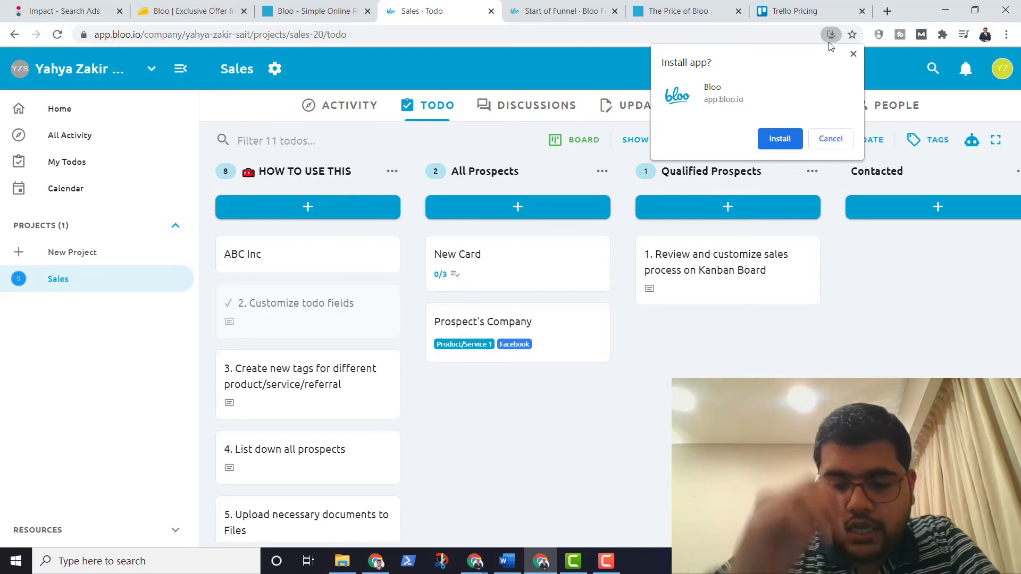
pyautogui.click(853, 54)
pyautogui.click(886, 11)
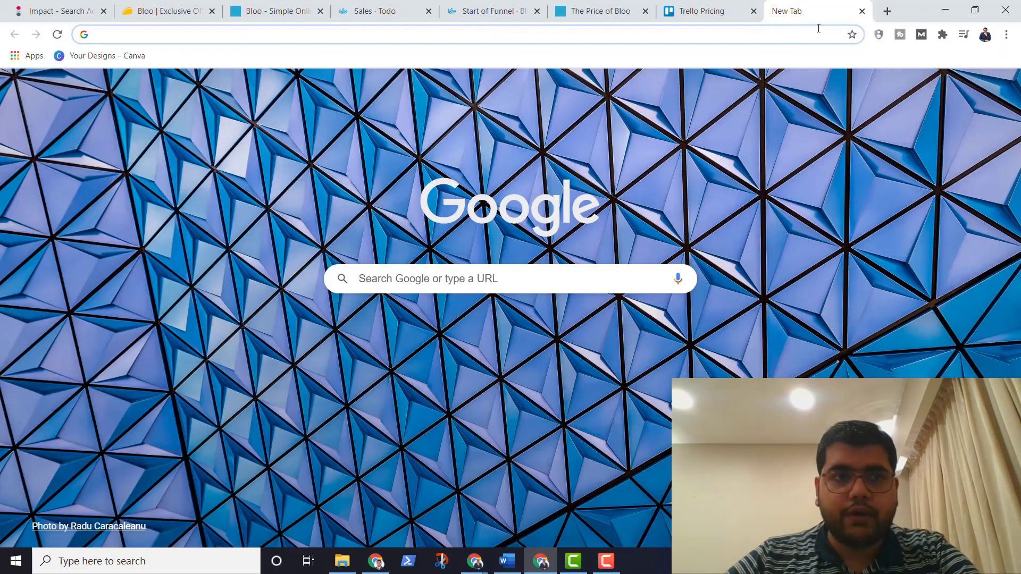
# Step: Go to YouTube and search for 'bloo', browsing the results
pyautogui.write('youtube')
pyautogui.press('Return')
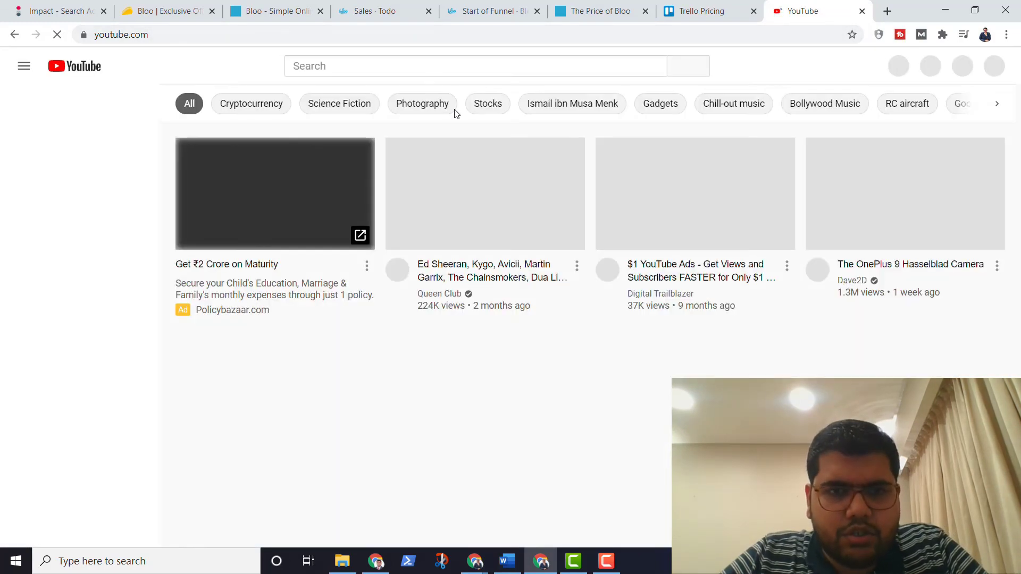
pyautogui.click(453, 66)
pyautogui.write('bloo')
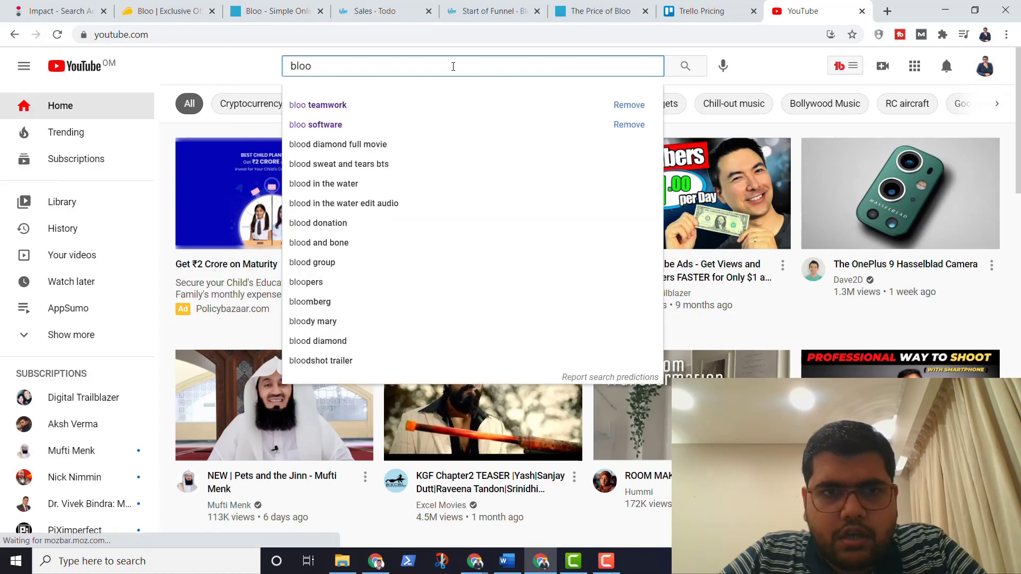
pyautogui.press('Return')
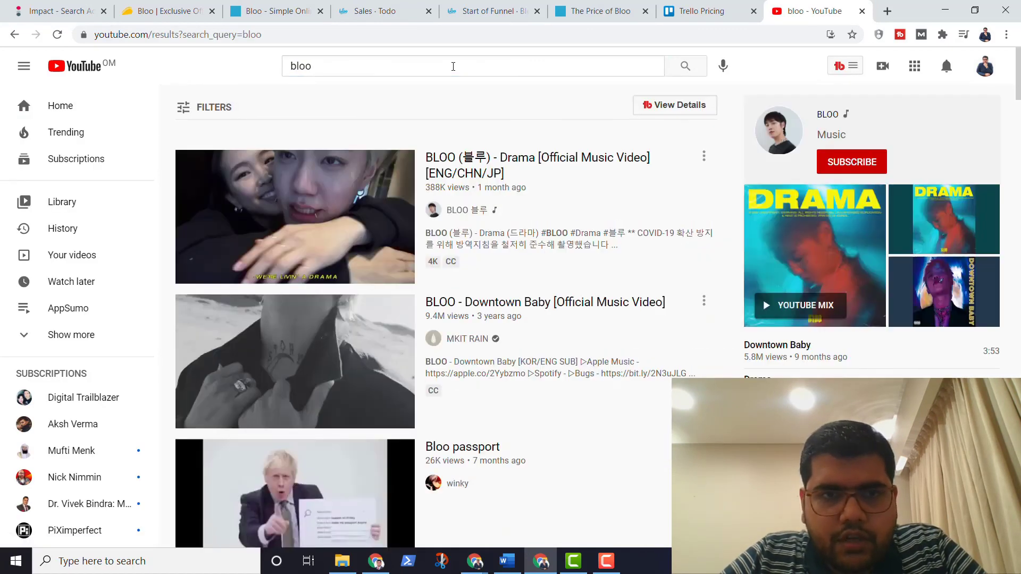
pyautogui.scroll(-15, 537, 311)
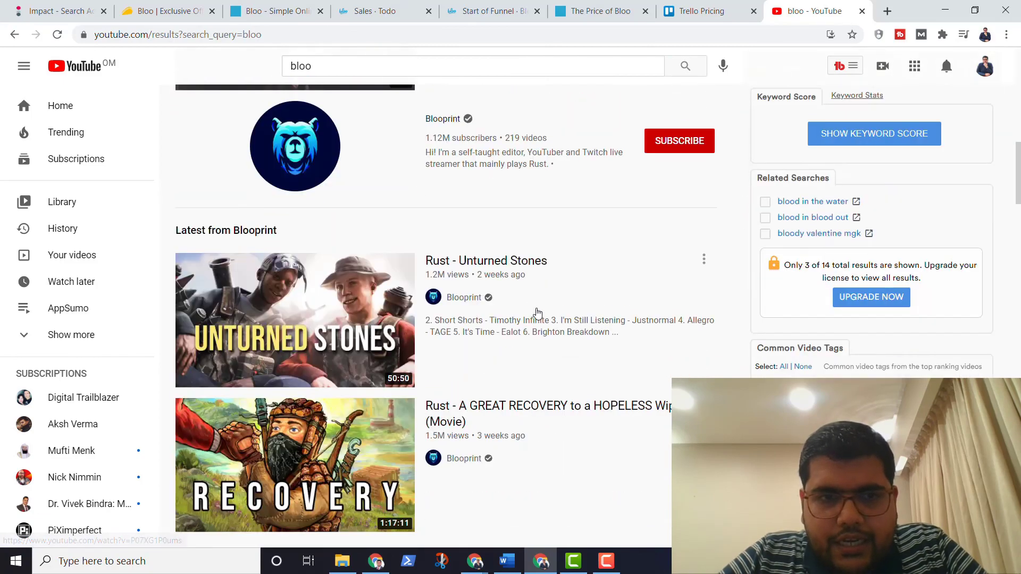
pyautogui.scroll(-20, 537, 312)
pyautogui.scroll(17, 537, 314)
pyautogui.scroll(6, 537, 314)
# Step: Refine the YouTube search to 'bloo teamwork' and scroll through the results
pyautogui.click(444, 69)
pyautogui.write('teamwork')
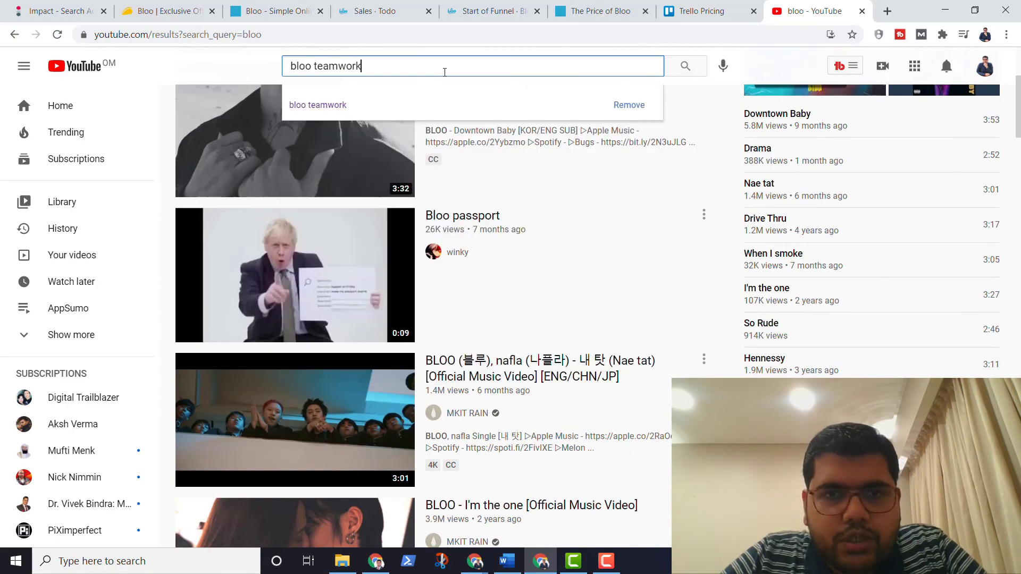
pyautogui.press('Return')
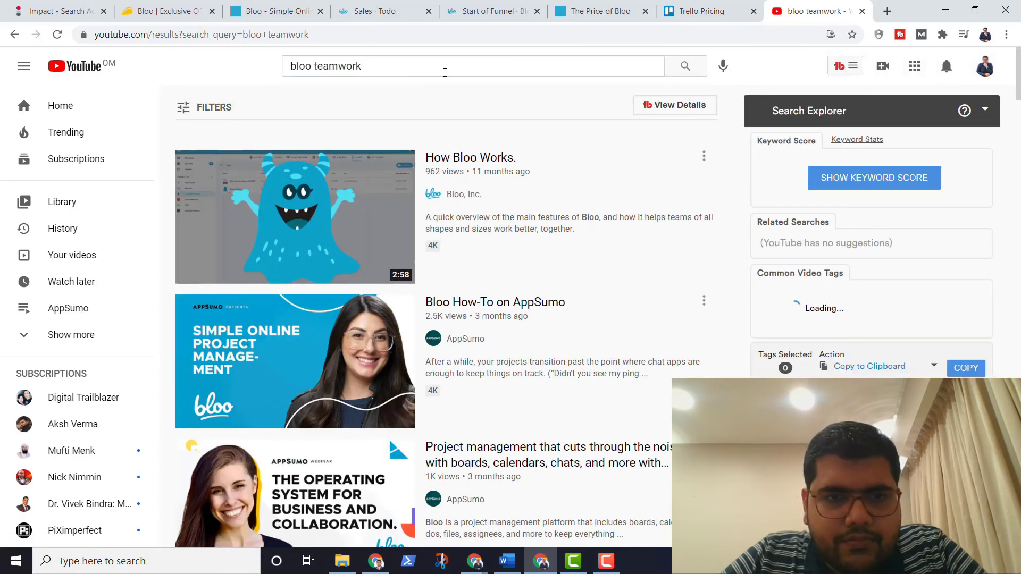
pyautogui.scroll(-8, 679, 330)
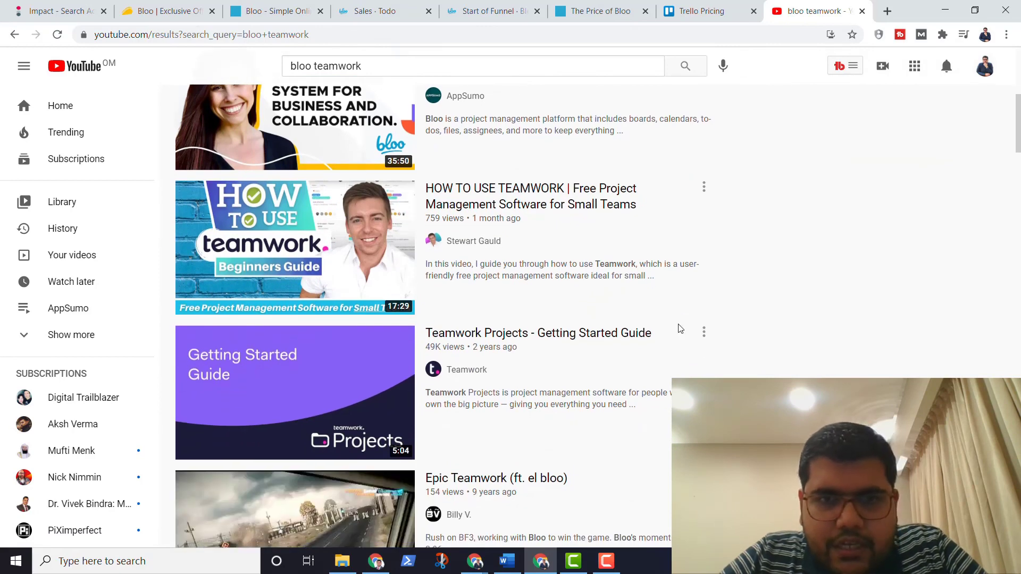
pyautogui.scroll(-1, 626, 301)
pyautogui.scroll(-3, 626, 300)
pyautogui.scroll(-12, 626, 300)
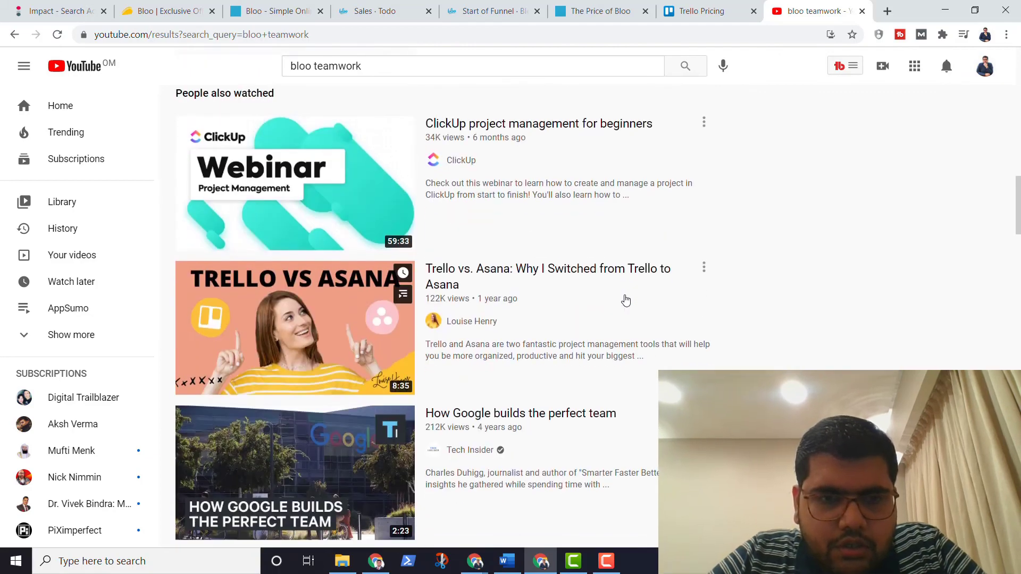